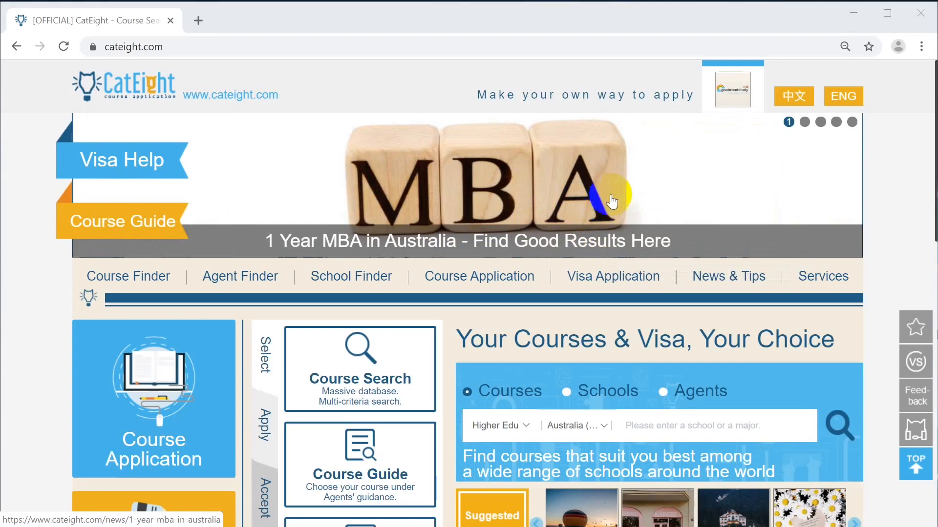
- Open the account overview and look through its sections and the available account areas
mouse_move(712, 99)
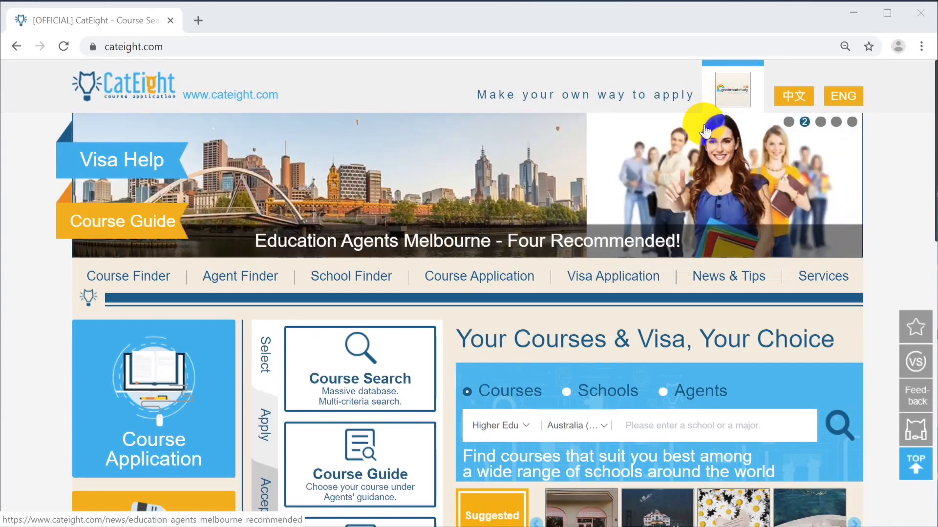
mouse_move(727, 108)
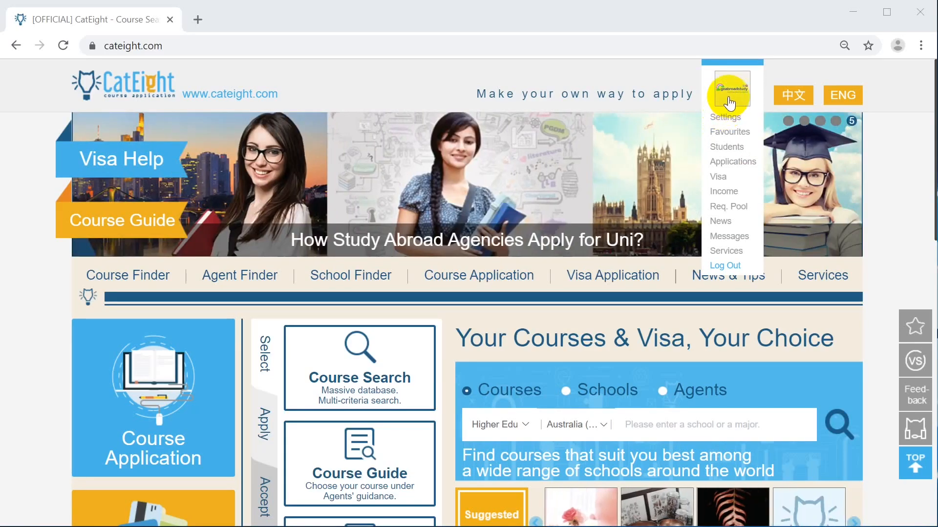
click(728, 102)
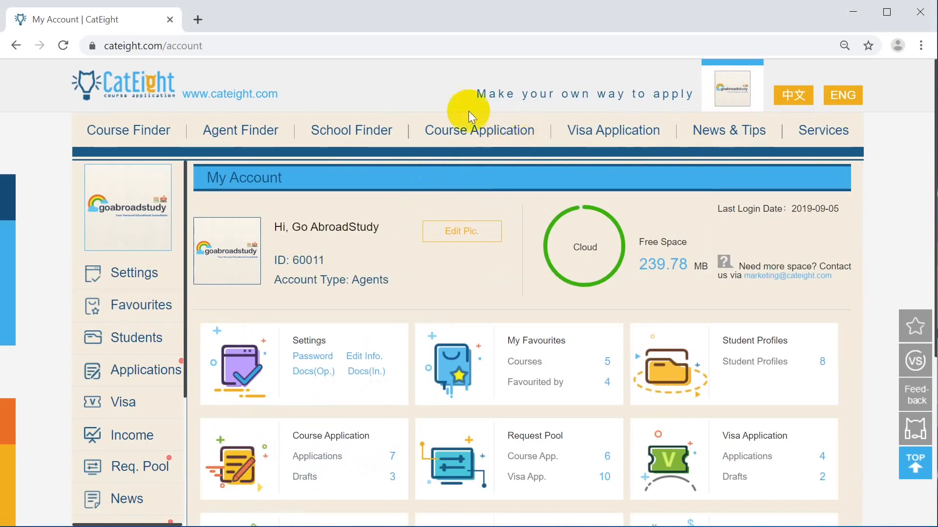
scroll(422, 274, down, 5)
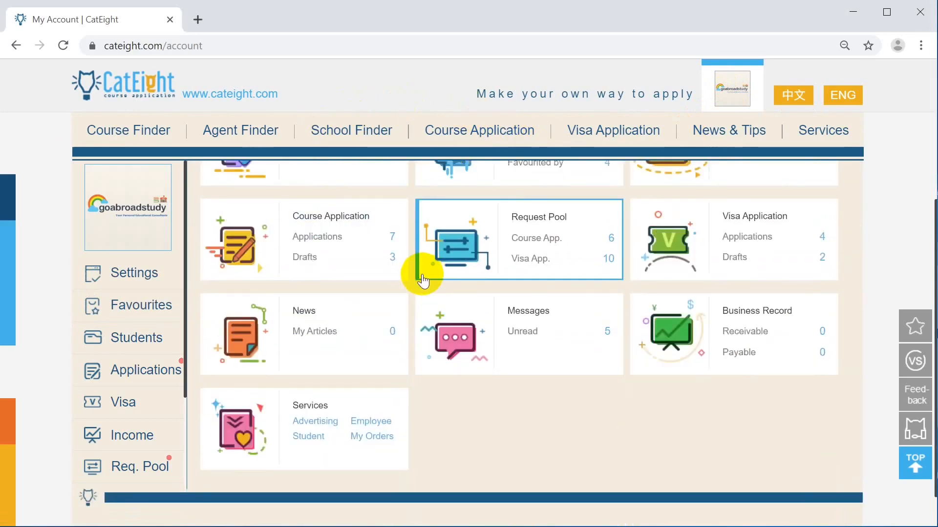
scroll(422, 280, up, 5)
scroll(423, 281, down, 3)
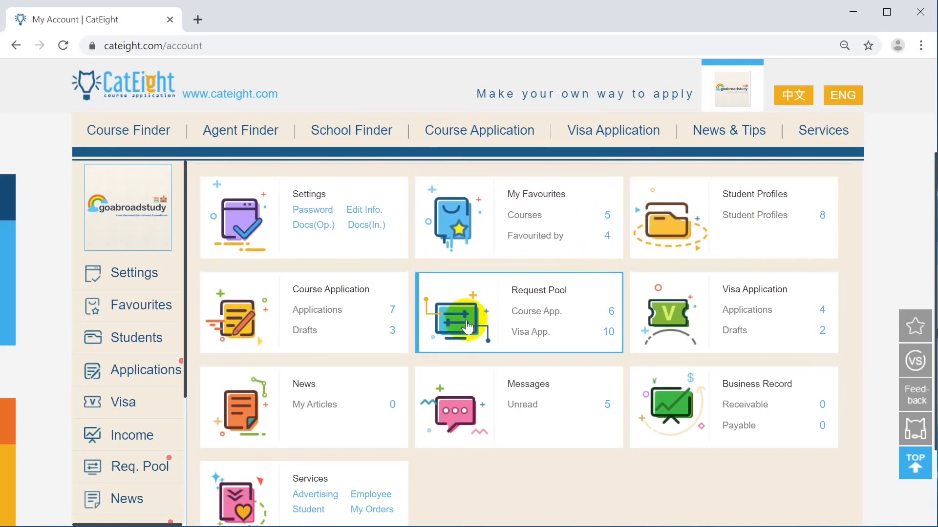
scroll(467, 326, down, 3)
scroll(146, 271, down, 1)
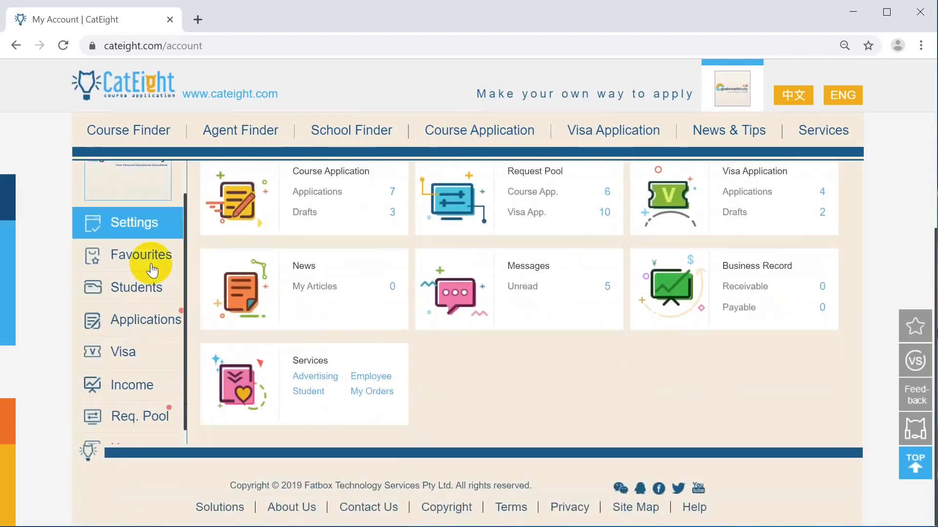
scroll(151, 266, down, 2)
scroll(151, 274, up, 3)
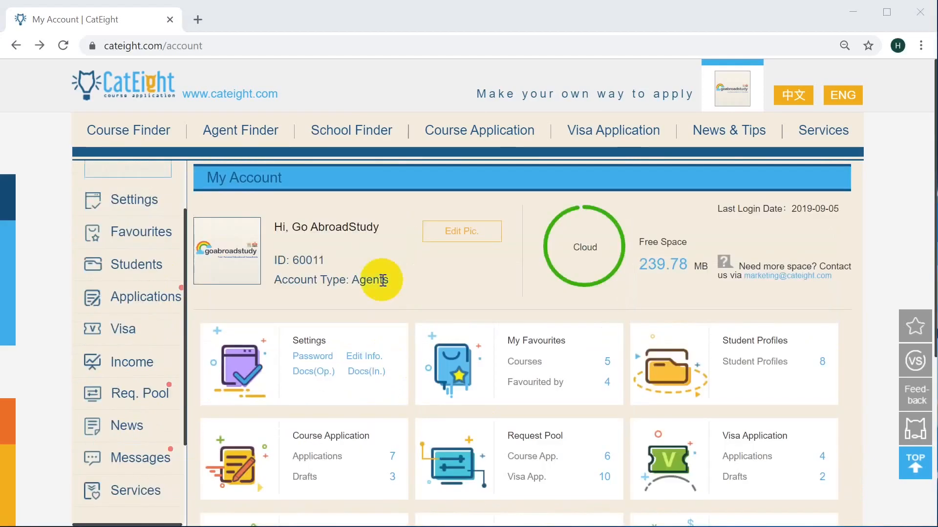
- View the second student profile in the list and examine its uploaded files and document upload options
click(143, 269)
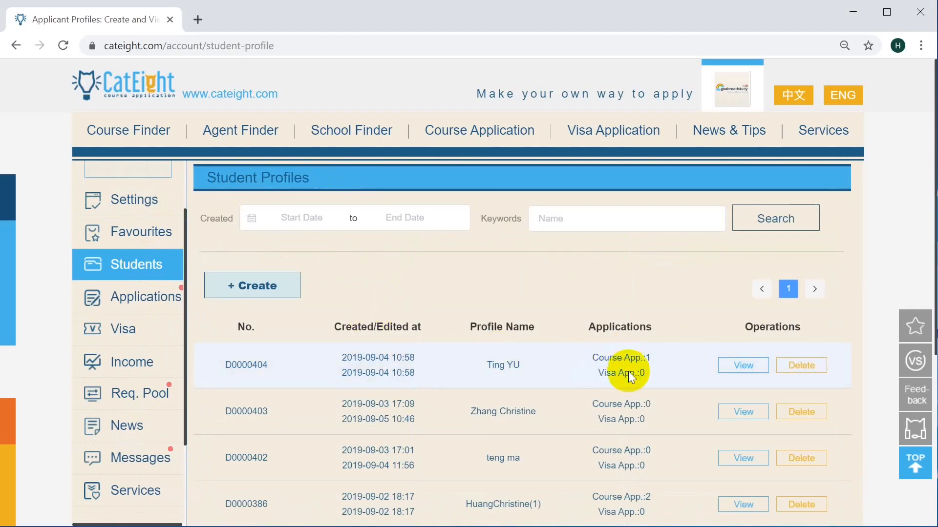
click(744, 413)
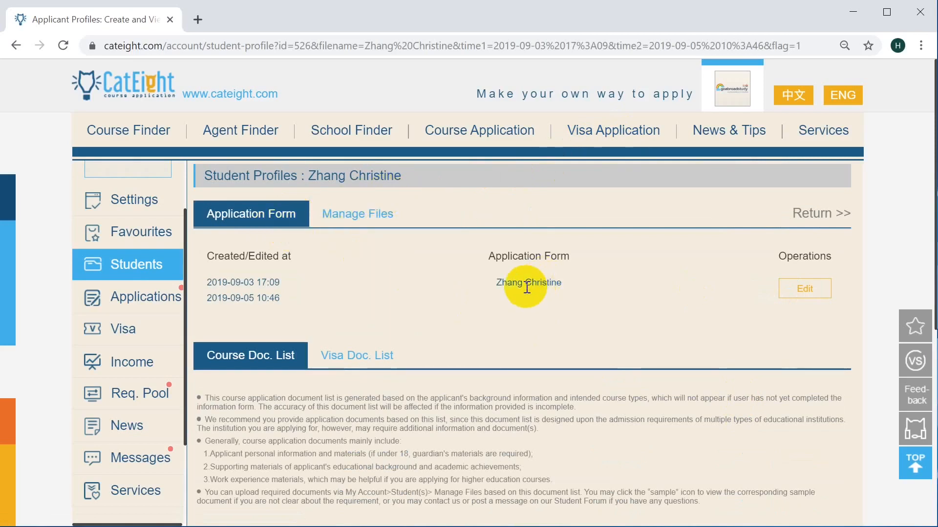
click(354, 218)
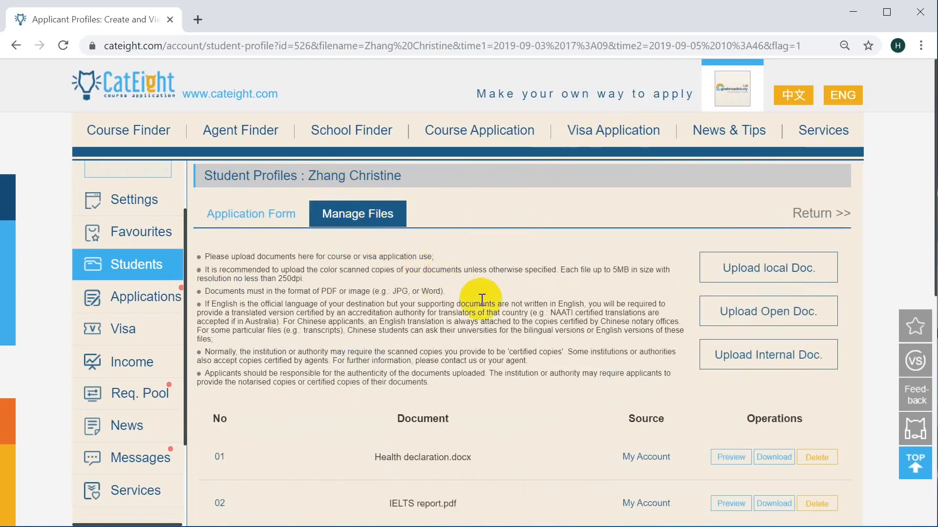
scroll(598, 326, down, 5)
scroll(596, 327, up, 5)
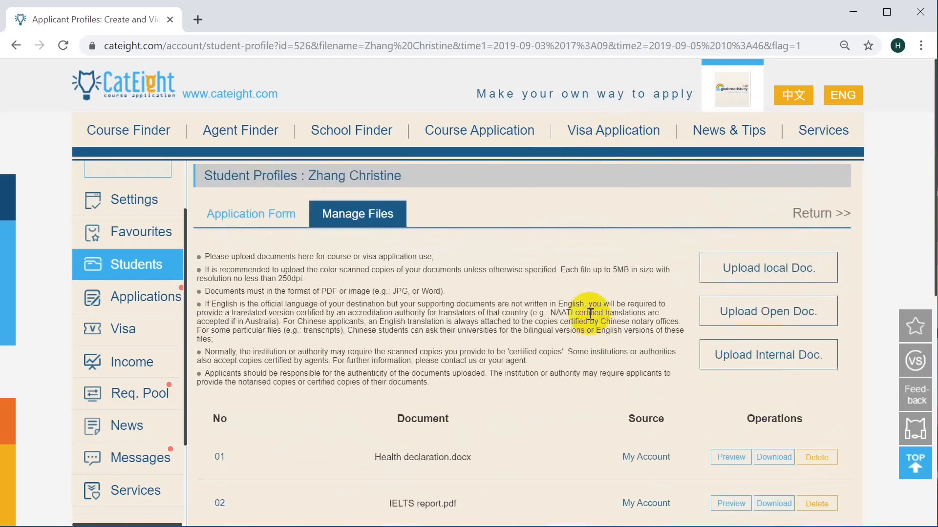
- Return to the student profiles list and look through the profiles and their application counts
click(20, 45)
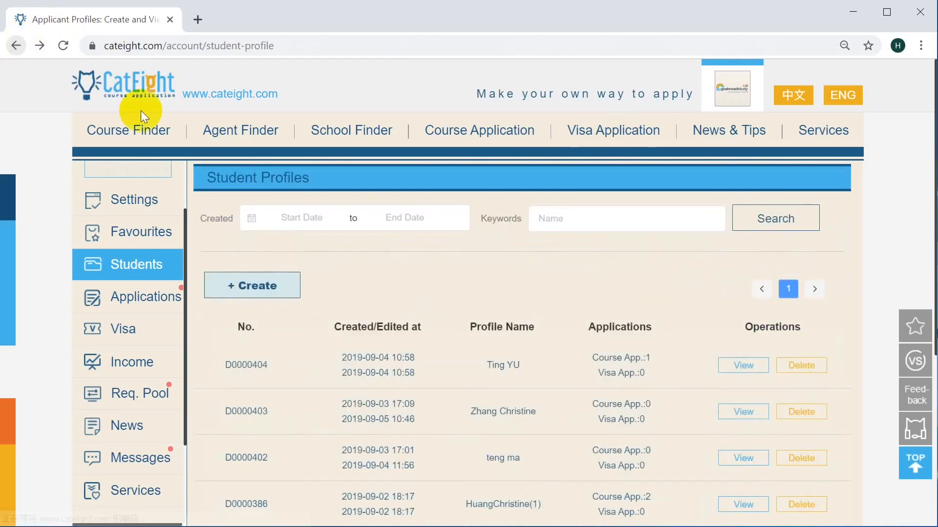
scroll(361, 314, down, 3)
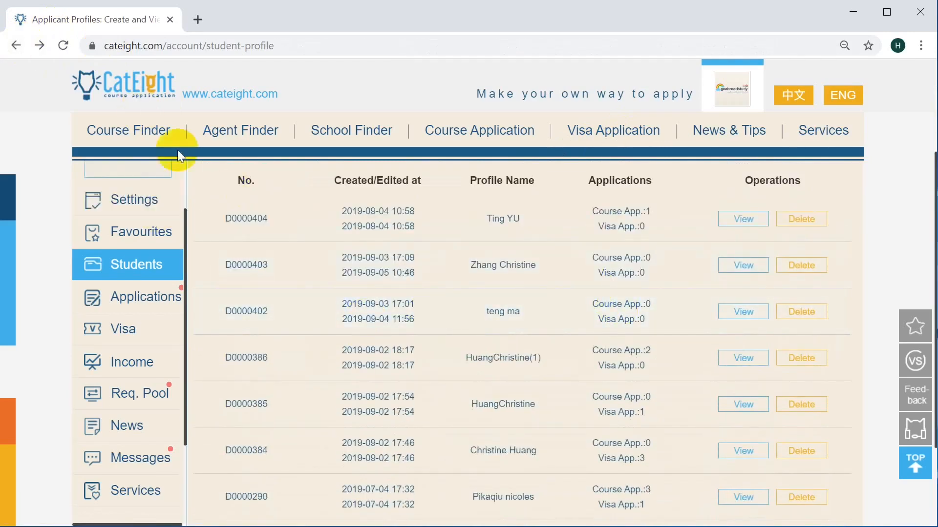
scroll(200, 159, up, 3)
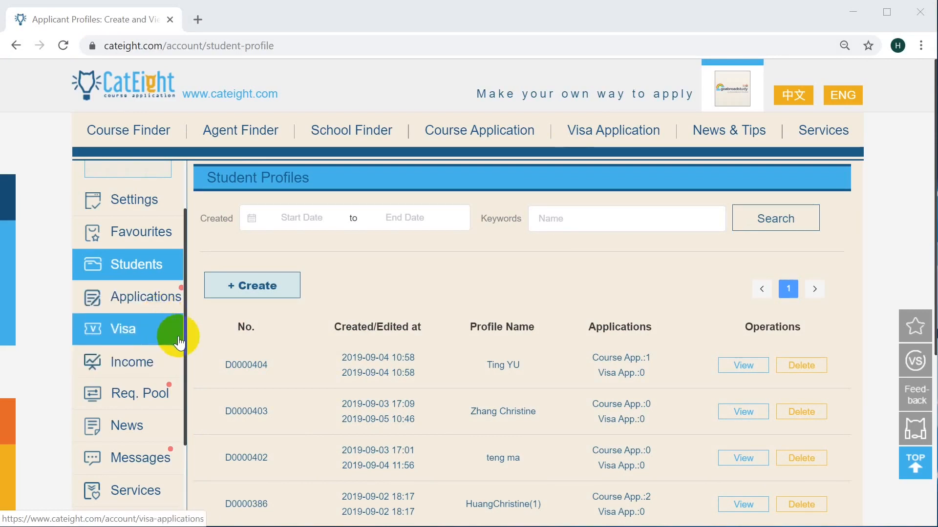
- Open the account's visa applications and search for those with the source Sent
click(135, 333)
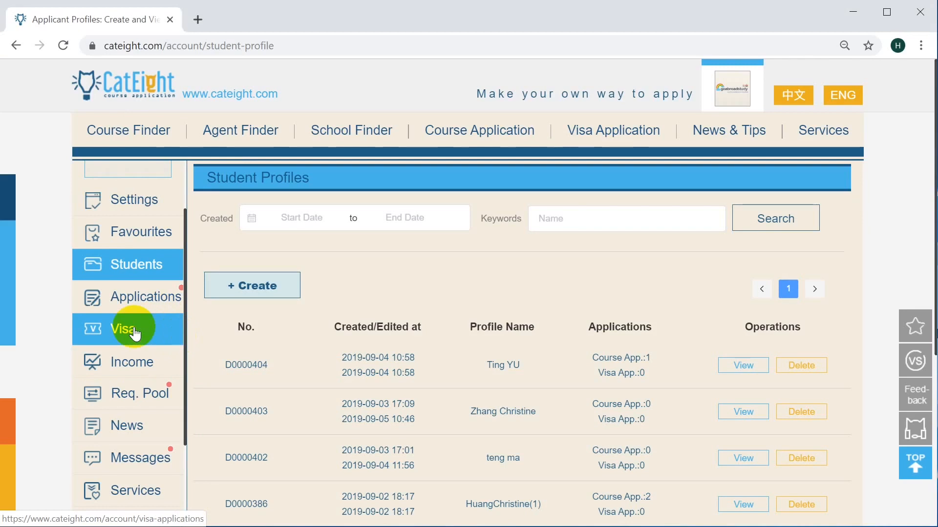
click(134, 333)
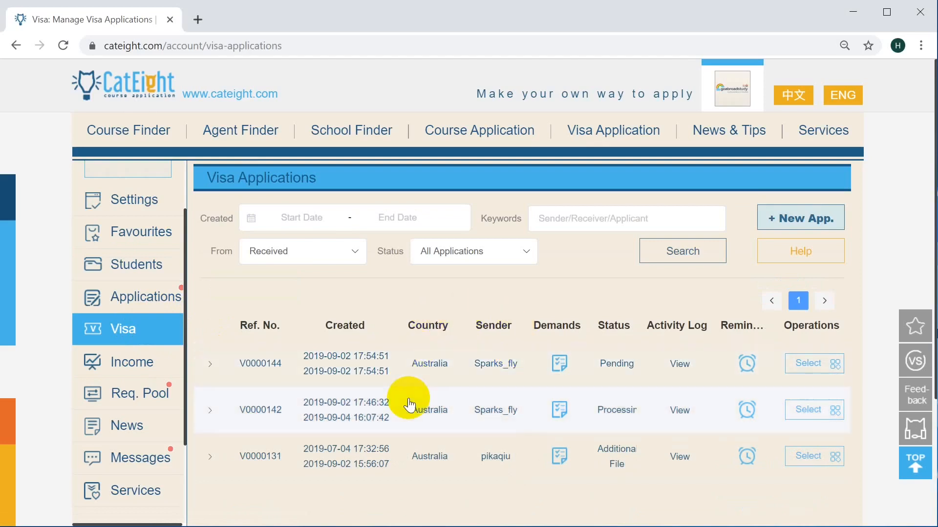
click(339, 253)
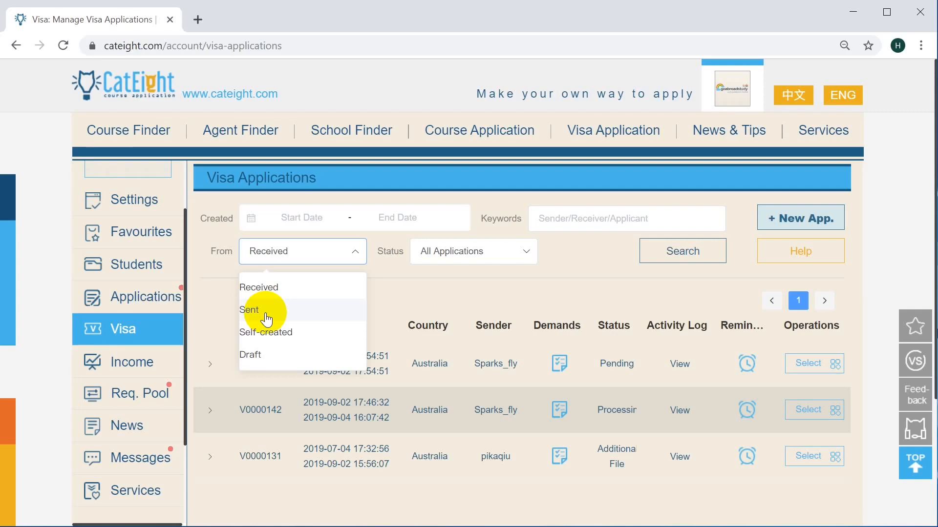
click(266, 314)
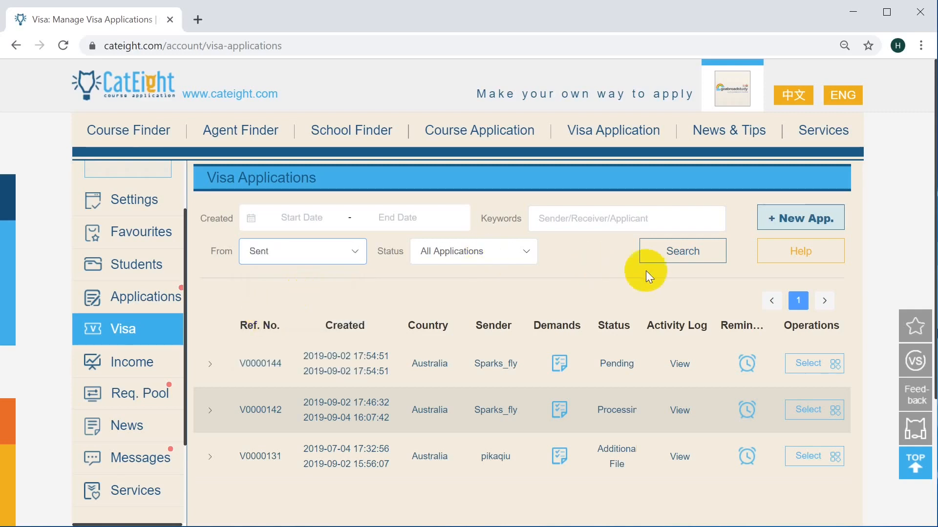
click(684, 255)
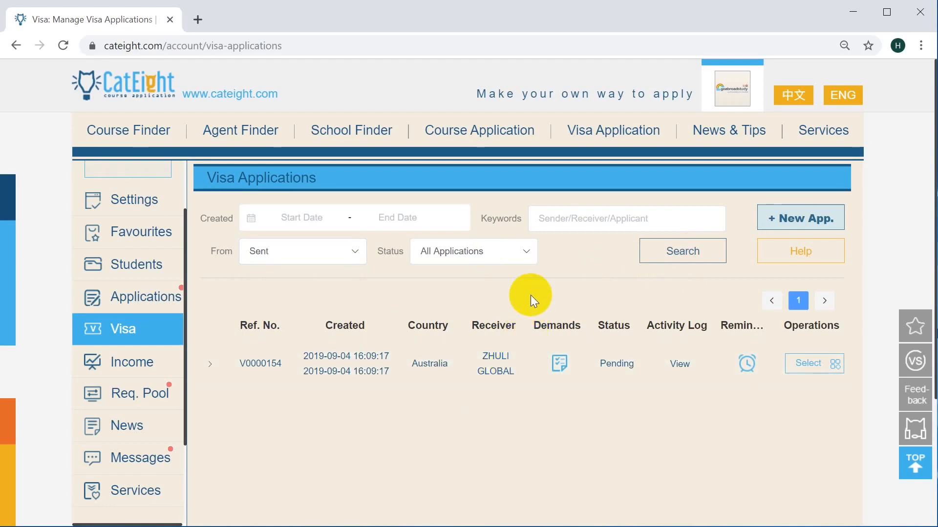
- Filter the visa applications by the source Self-created
click(336, 252)
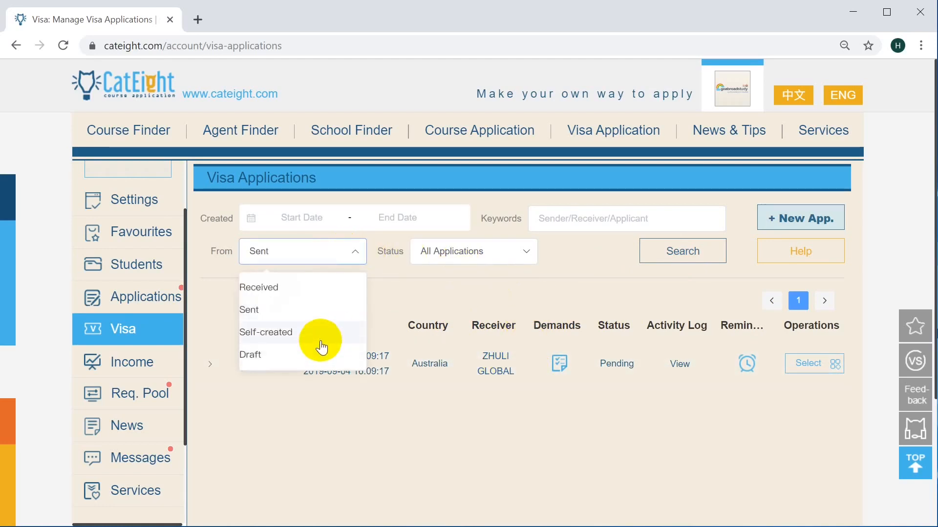
click(330, 336)
click(662, 253)
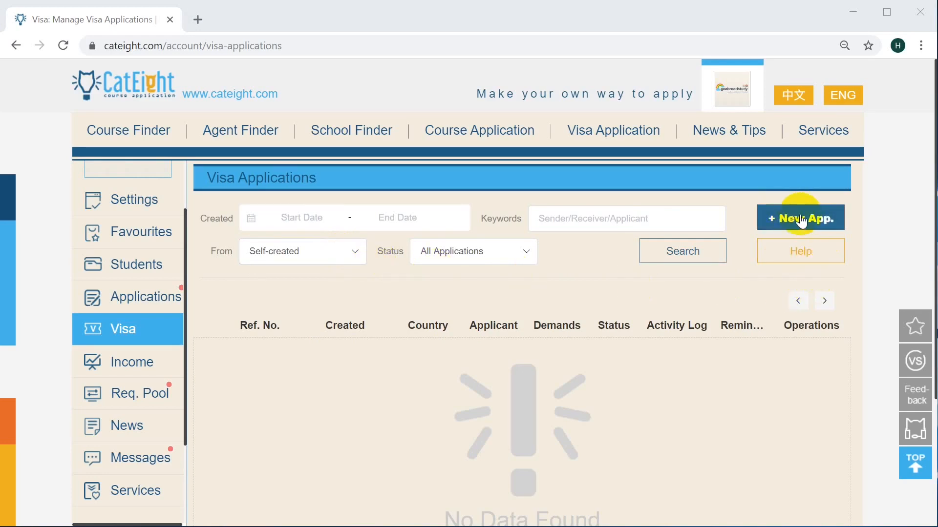
- Filter the visa applications by the source Draft
click(310, 273)
click(287, 353)
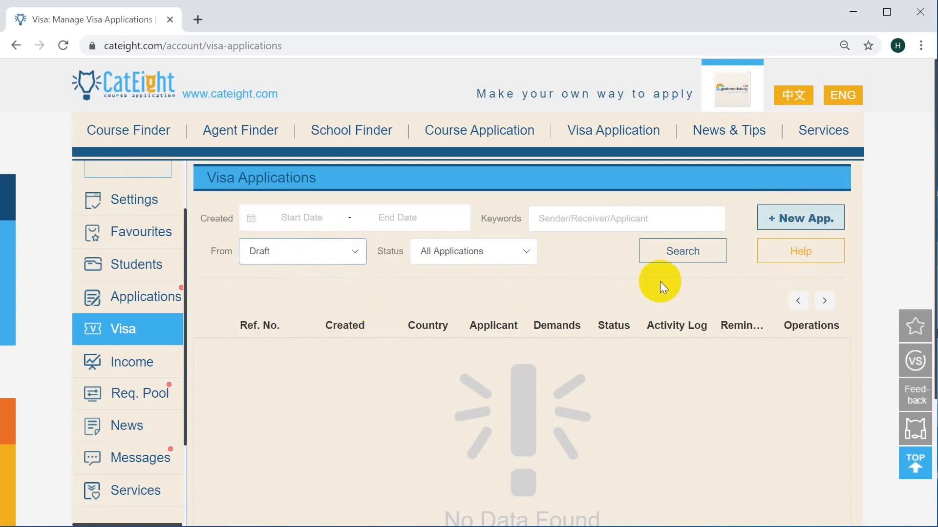
click(696, 264)
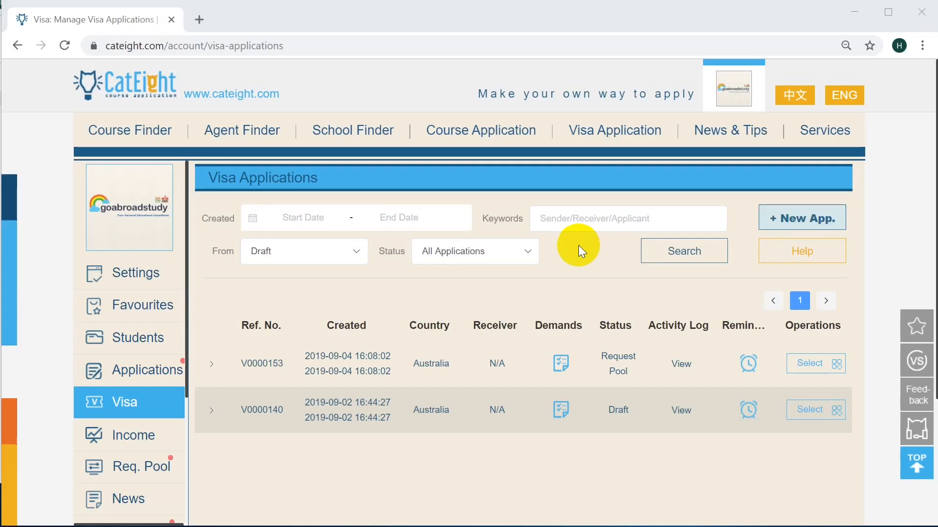
click(798, 223)
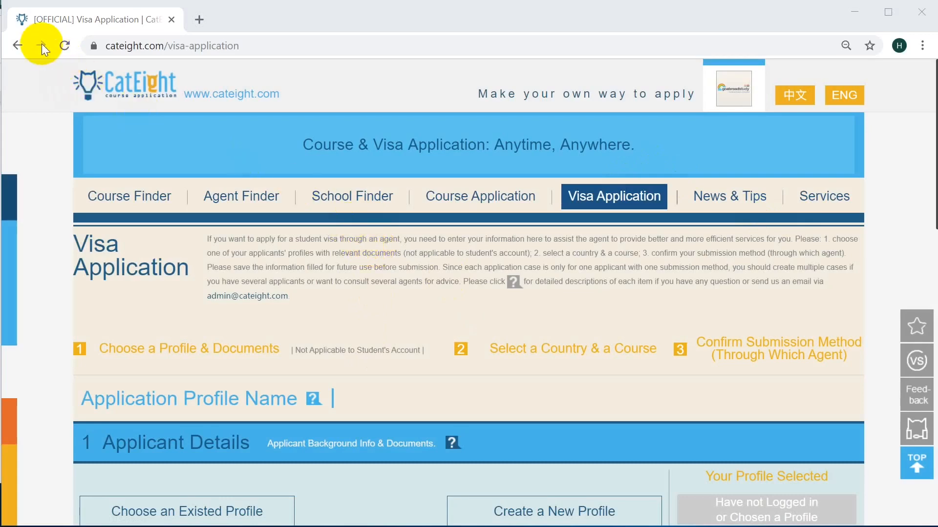
click(15, 44)
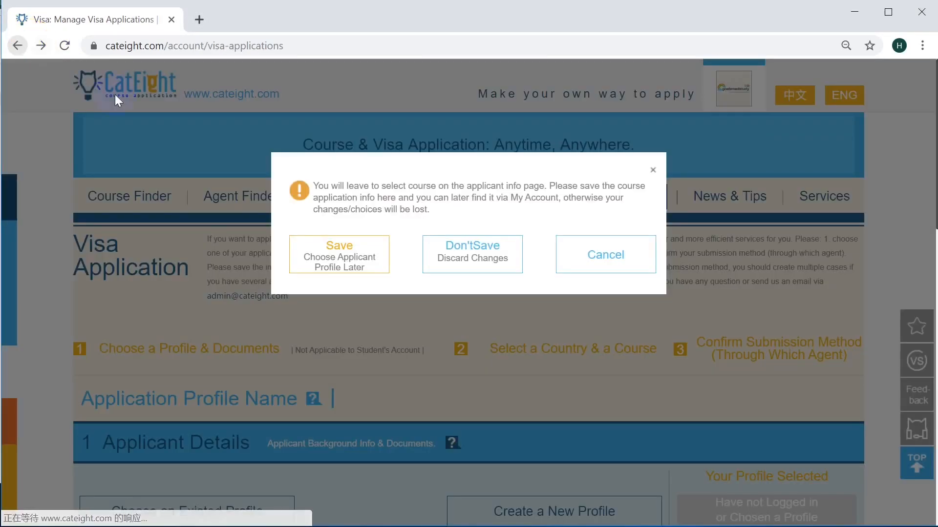
click(482, 254)
- Open the second student profile's application form for editing and examine its Visa Application version
click(149, 347)
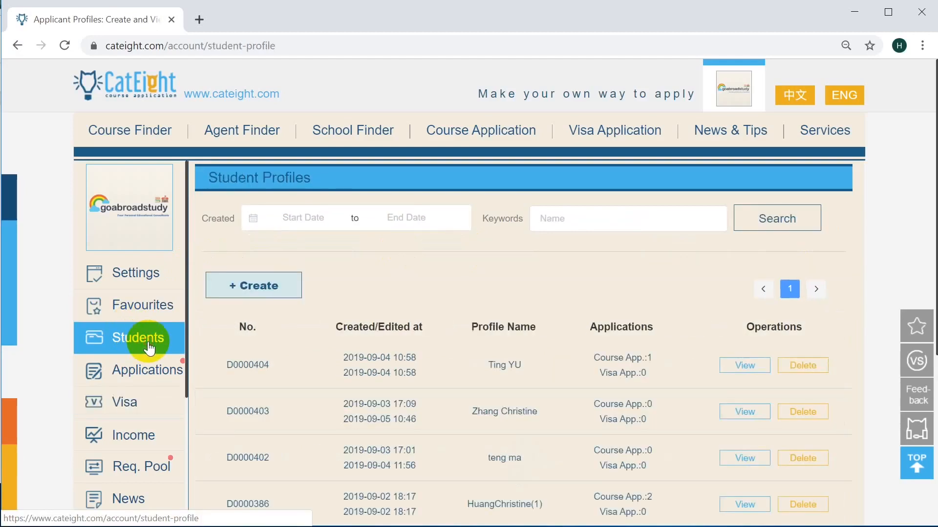
click(753, 413)
click(802, 292)
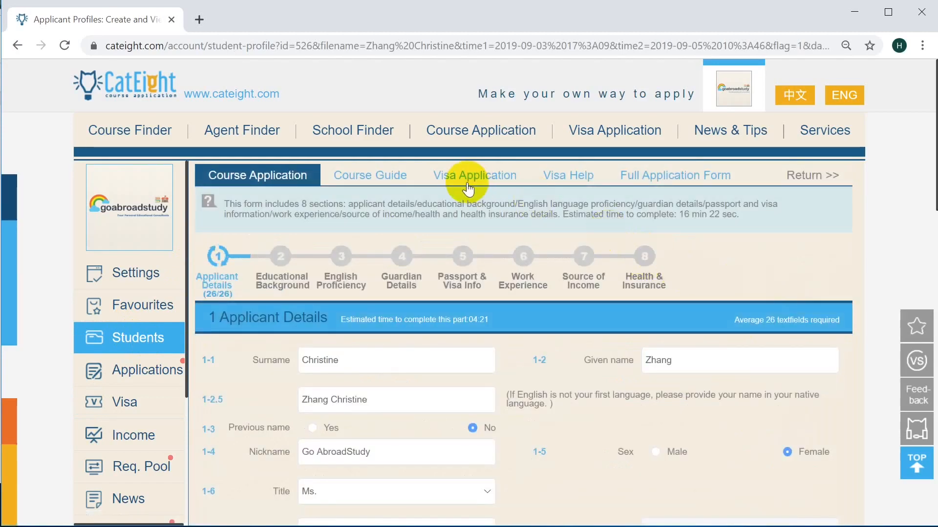
click(471, 184)
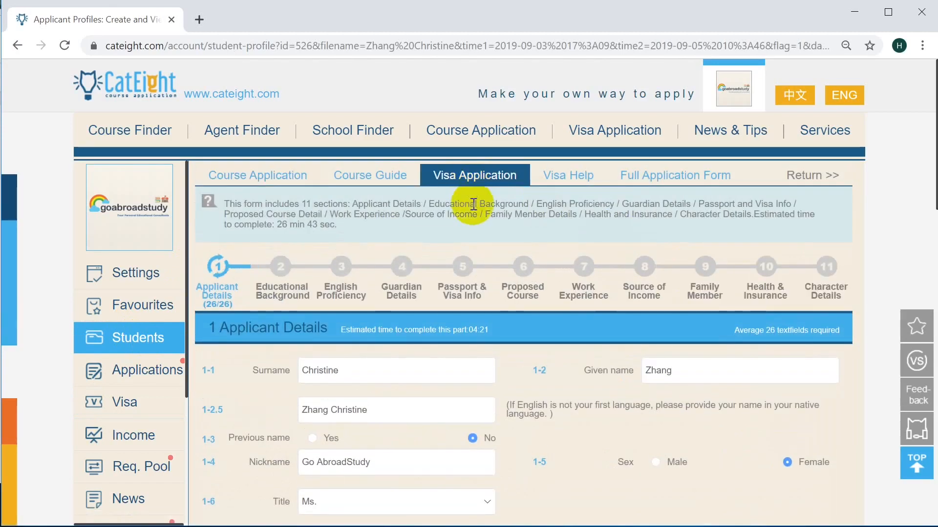
scroll(425, 268, down, 4)
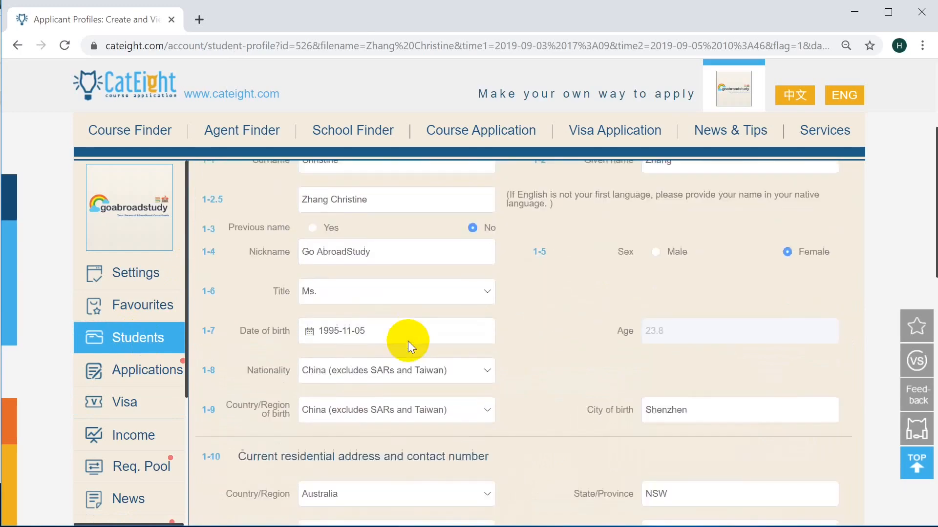
scroll(408, 341, up, 2)
scroll(406, 342, up, 2)
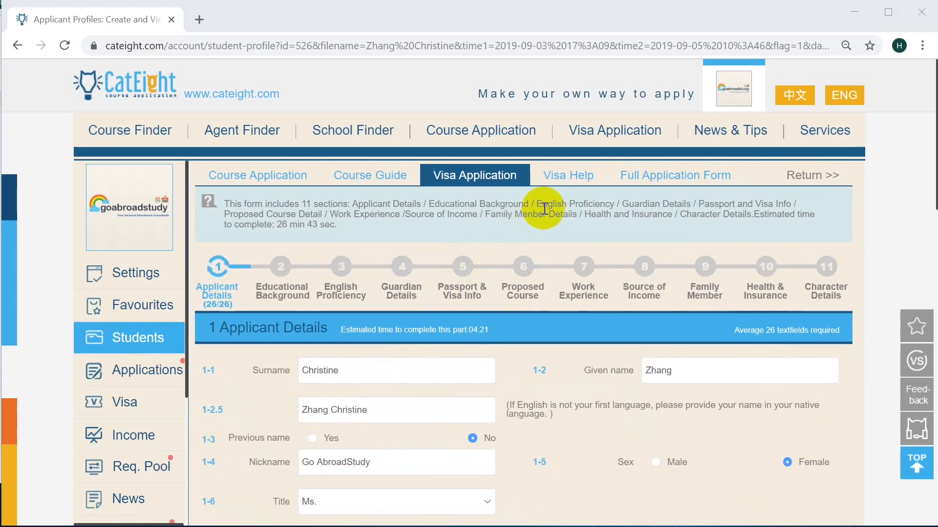
- Start a new visa application, save its information, create a new applicant profile and show its Visa Application form
click(592, 133)
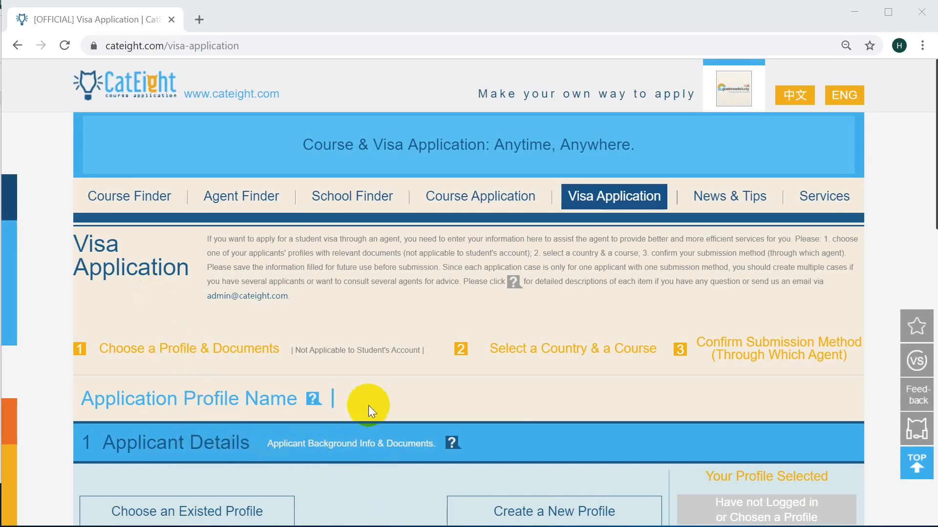
scroll(369, 405, down, 1)
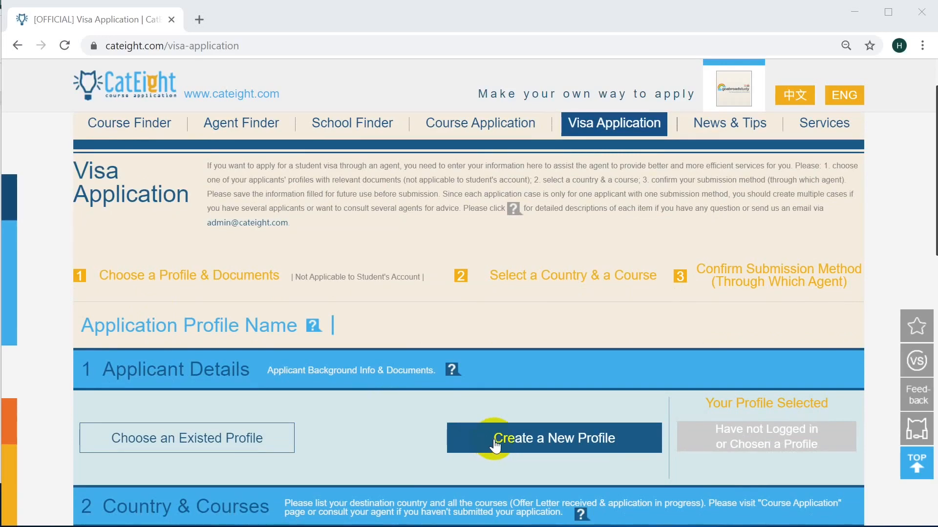
scroll(535, 366, down, 1)
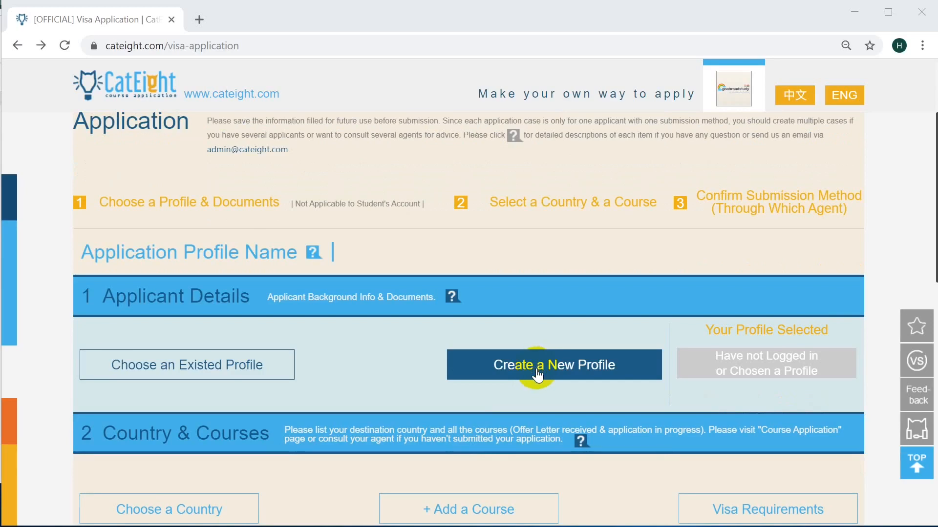
click(537, 375)
click(364, 253)
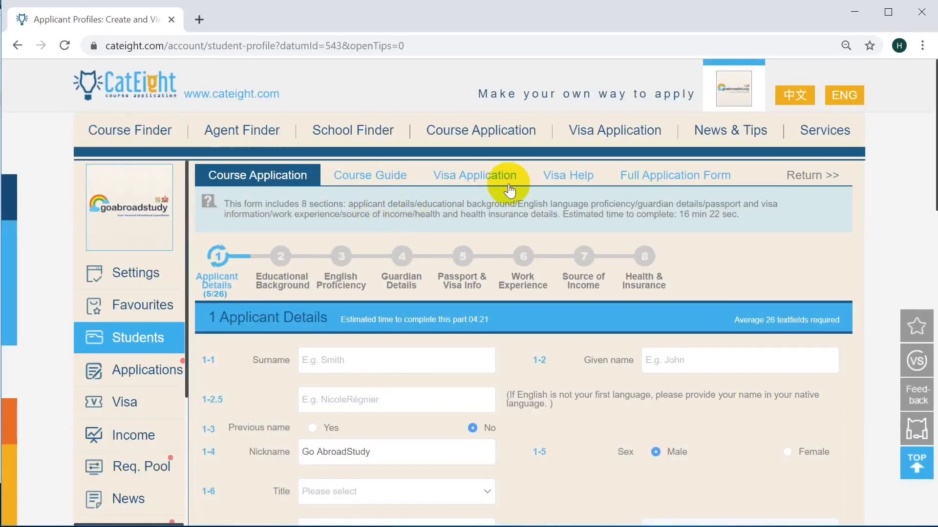
click(510, 190)
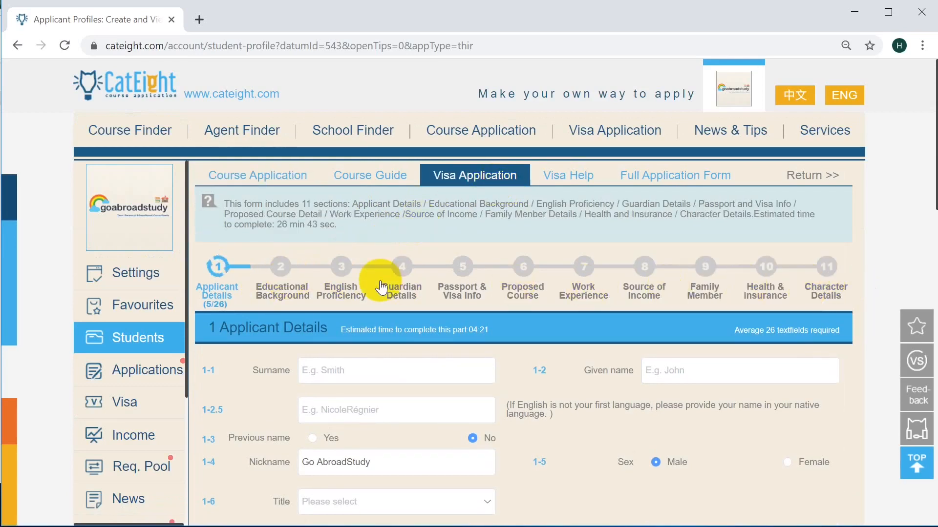
- Look through the Applicant Details section of the new profile's Visa Application form
scroll(383, 293, down, 7)
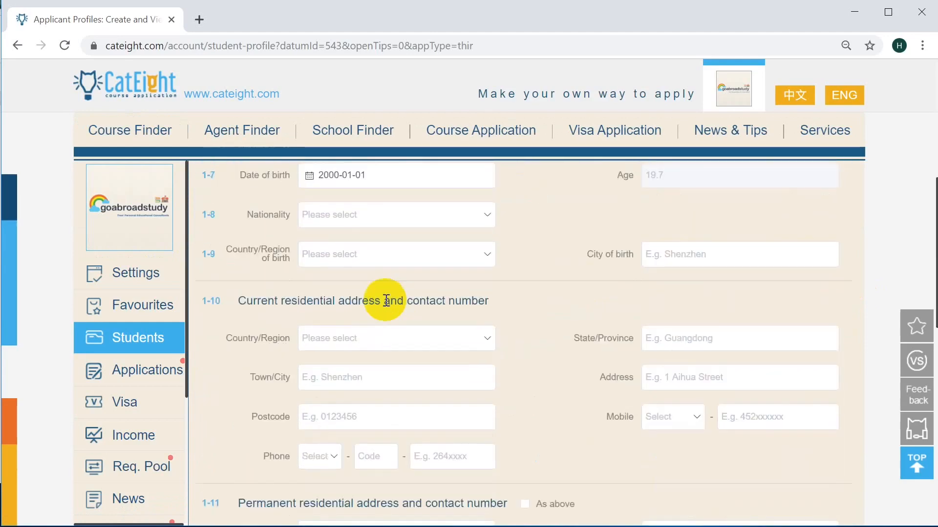
scroll(386, 300, down, 4)
scroll(385, 300, up, 12)
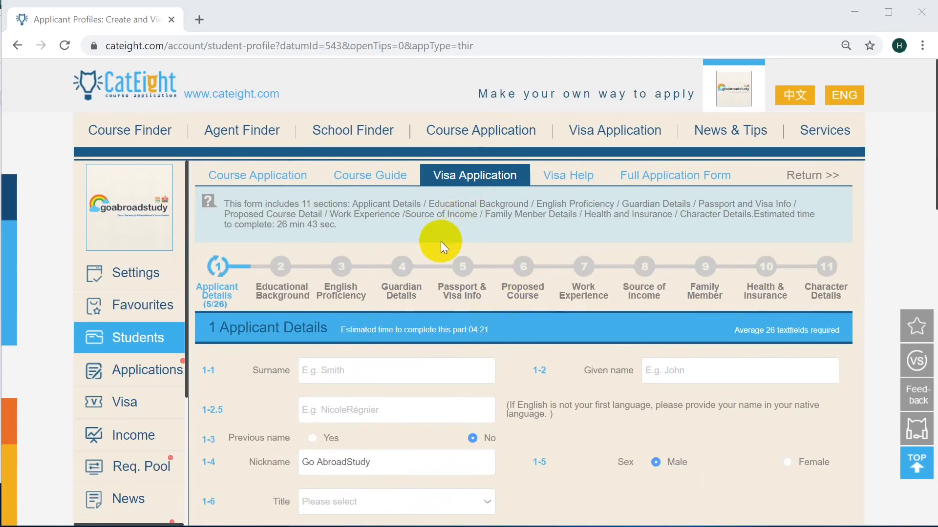
- Return to the visa application page and choose the existing profile created on 2019-09-03 at 17:09:53
click(23, 49)
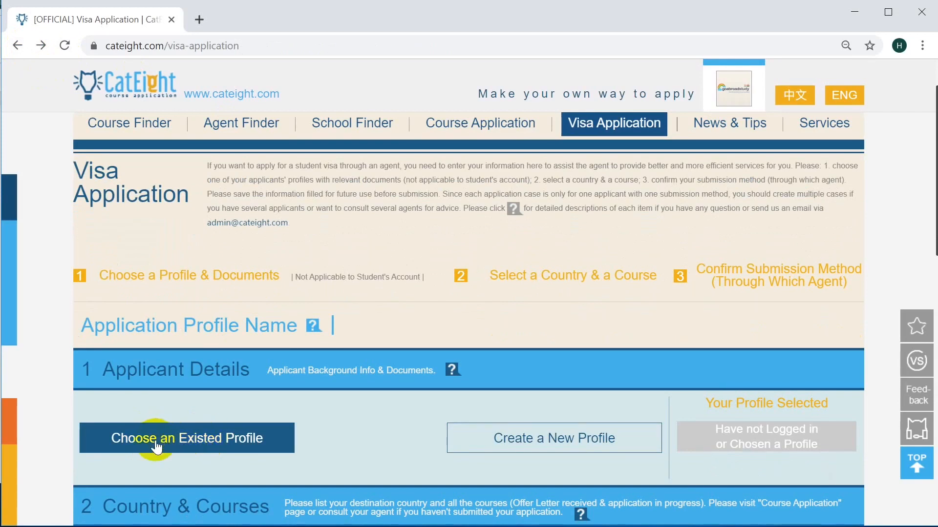
click(186, 442)
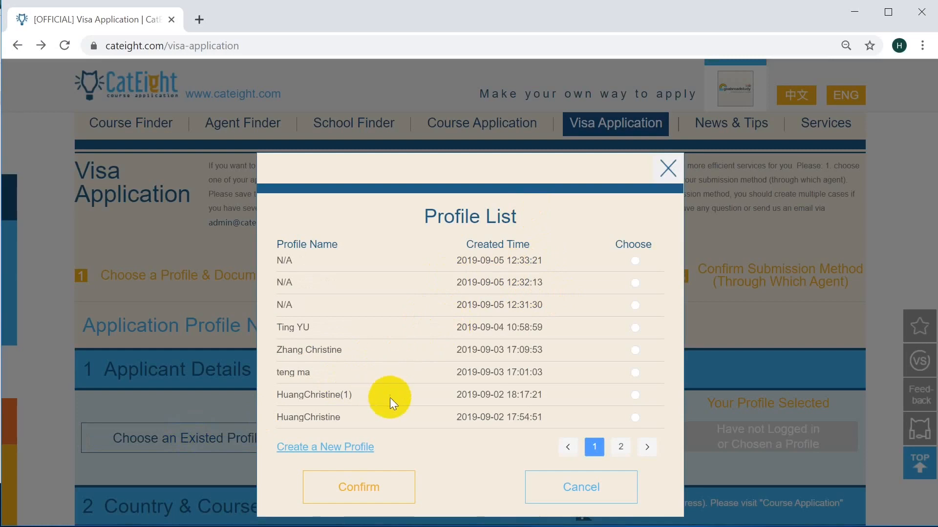
click(635, 350)
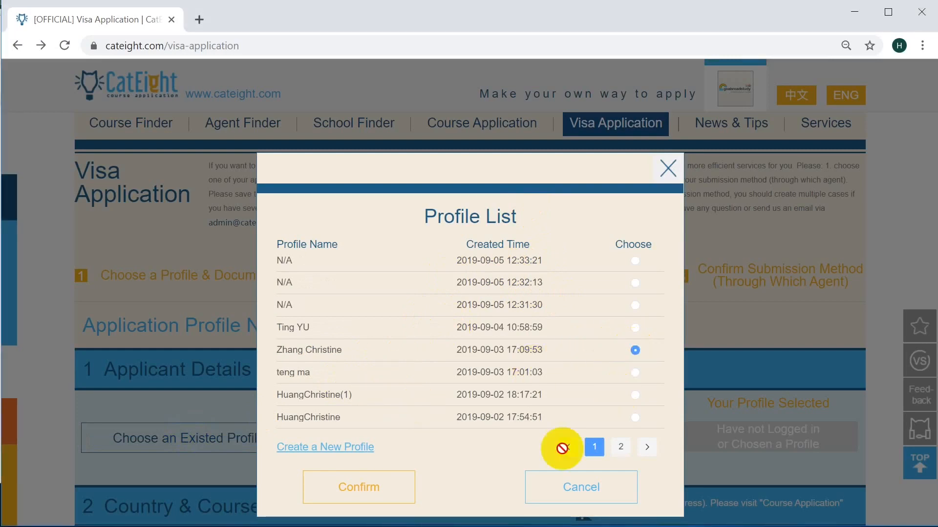
click(378, 483)
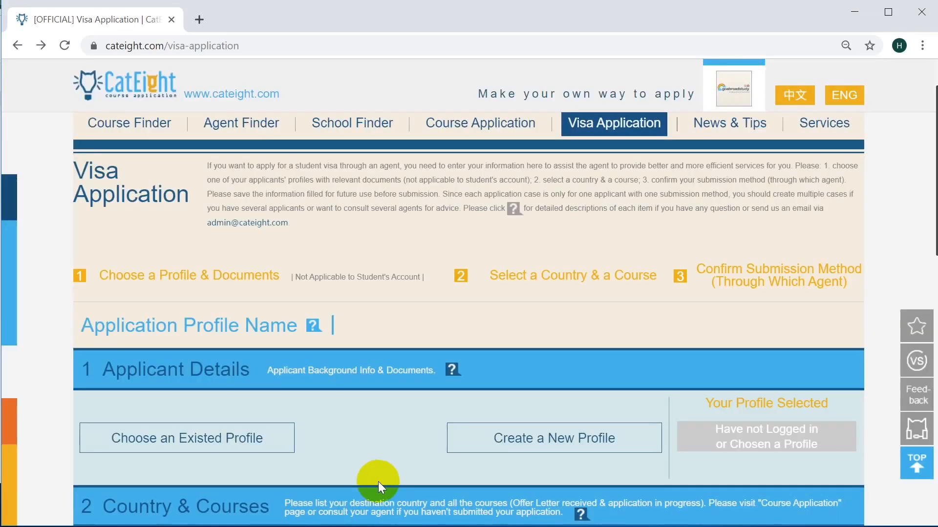
- Review the selected applicant's basic info notes and the list of application documents
scroll(424, 283, down, 2)
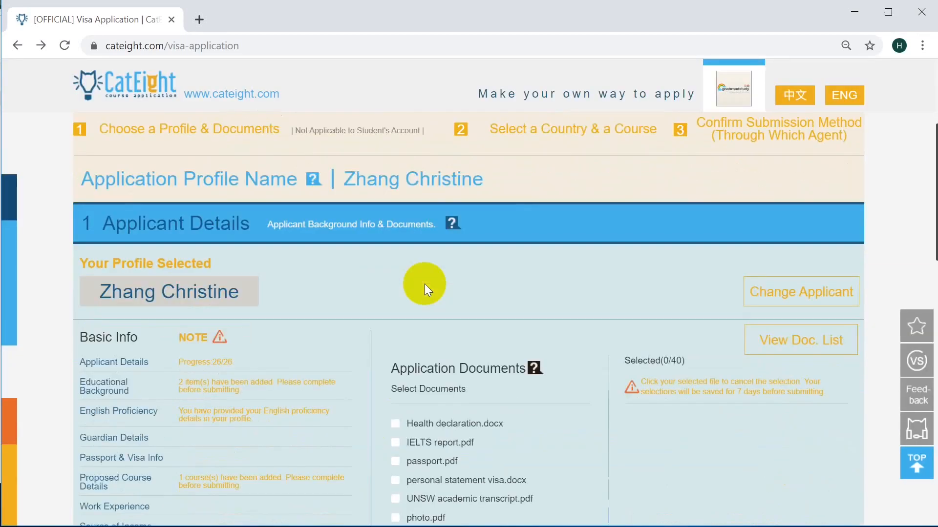
scroll(347, 285, down, 1)
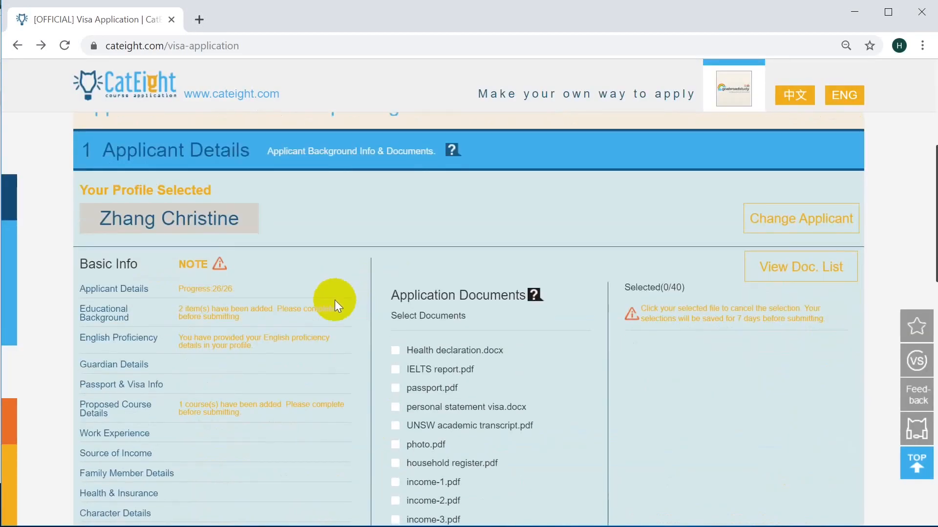
scroll(332, 352, down, 2)
scroll(367, 350, up, 3)
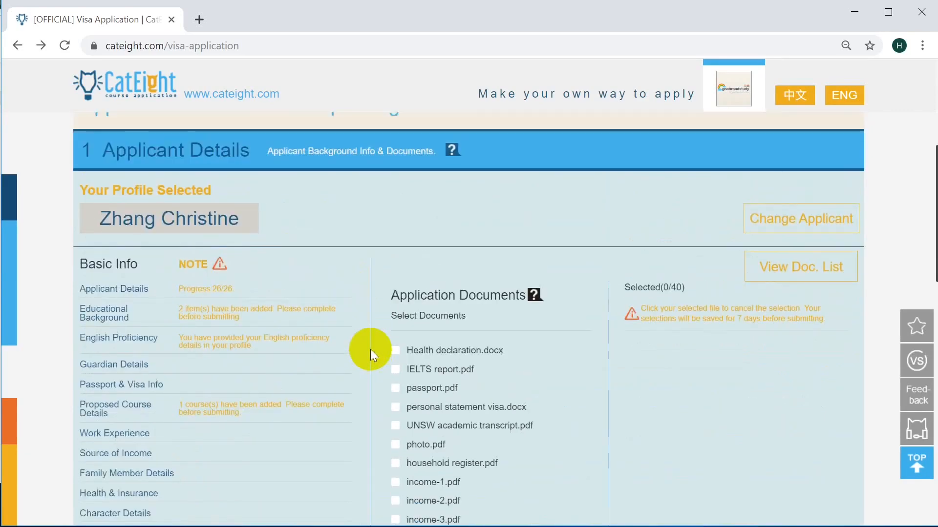
scroll(370, 349, down, 2)
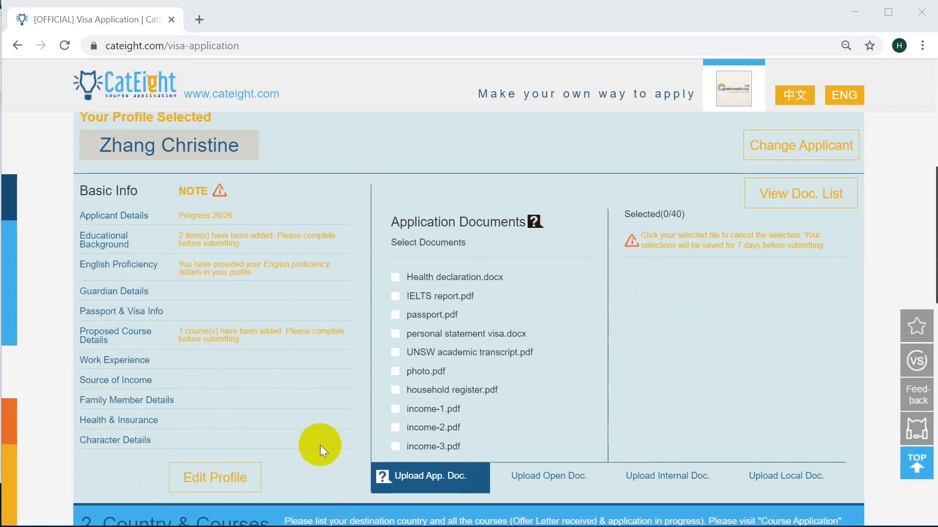
scroll(320, 445, up, 1)
scroll(320, 444, down, 1)
- Save the visa application, open the selected profile for editing and look through its Visa Application form
click(205, 472)
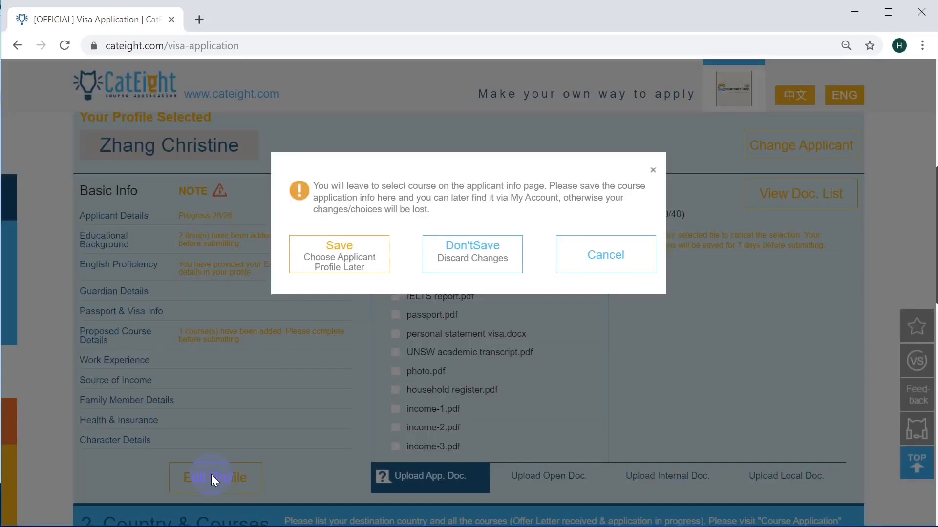
click(360, 267)
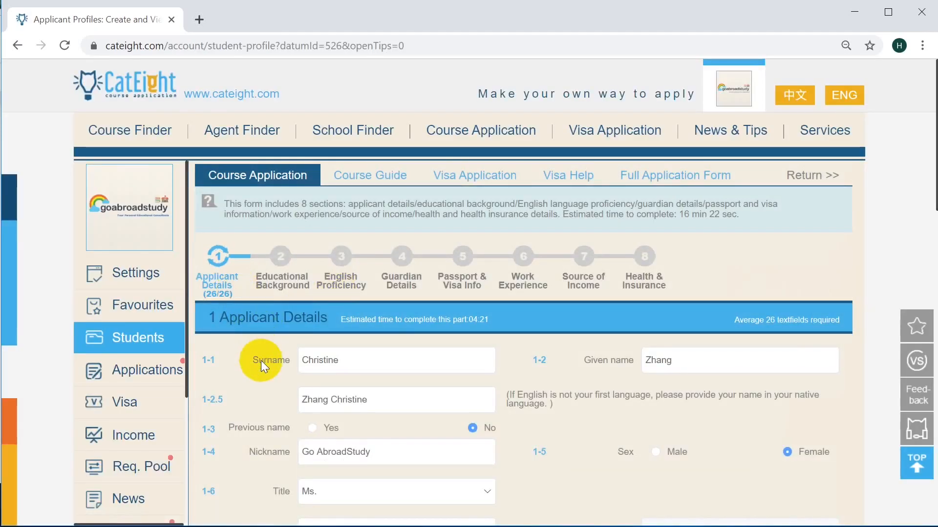
click(476, 183)
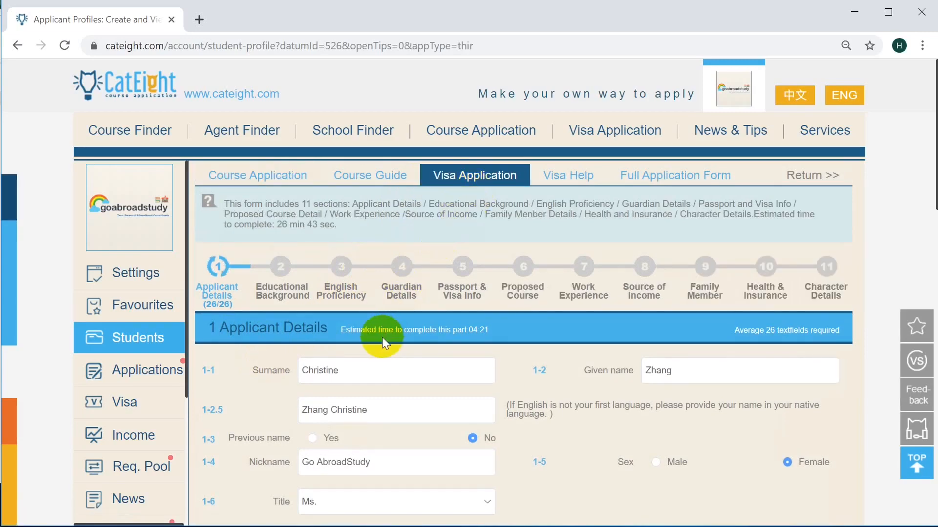
scroll(382, 337, down, 5)
scroll(381, 337, down, 5)
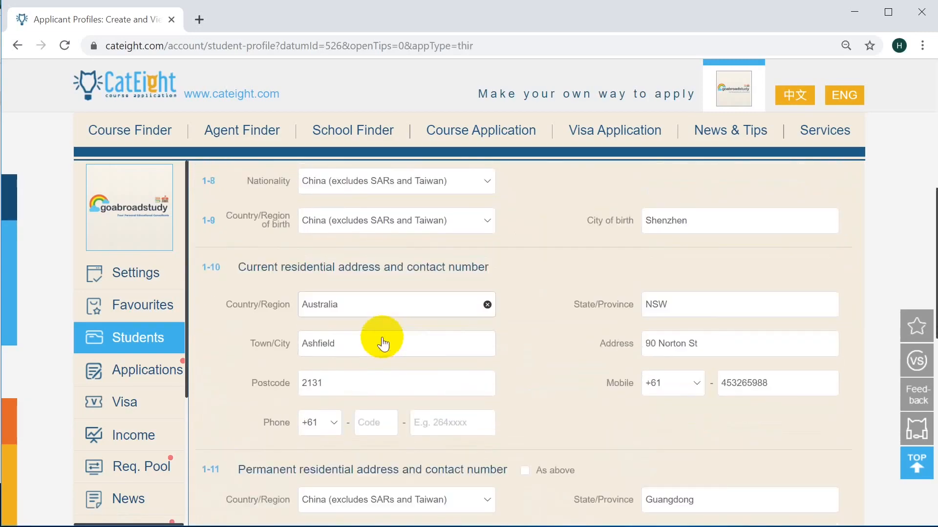
scroll(434, 348, up, 9)
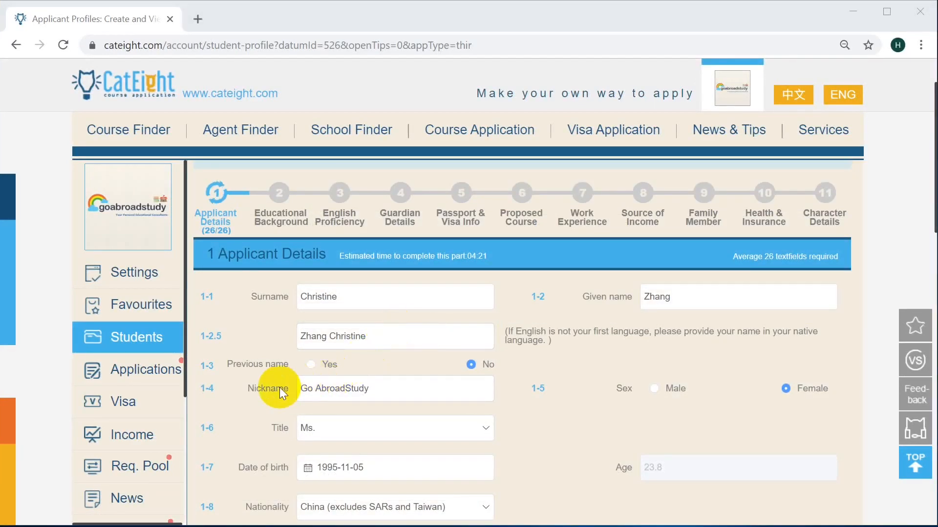
- Pick a new date of birth for the applicant from the calendar in Applicant Details
click(312, 389)
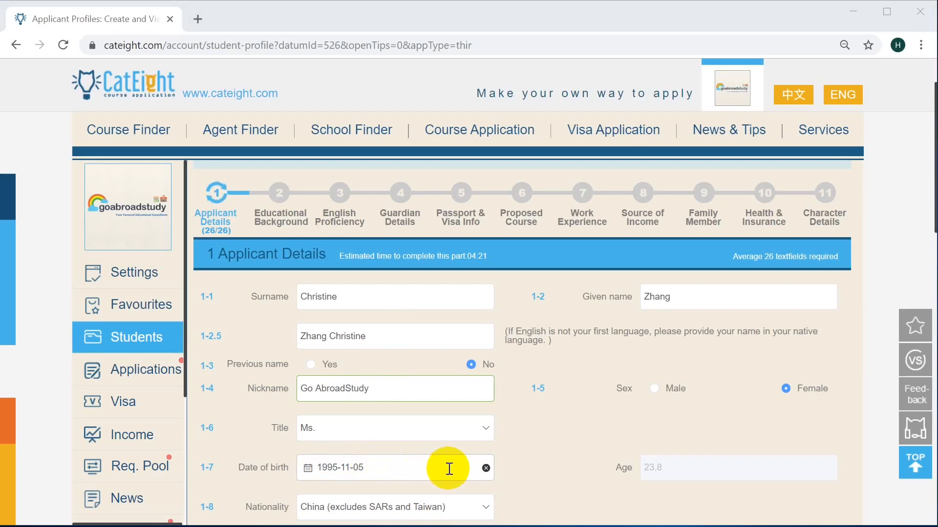
click(412, 468)
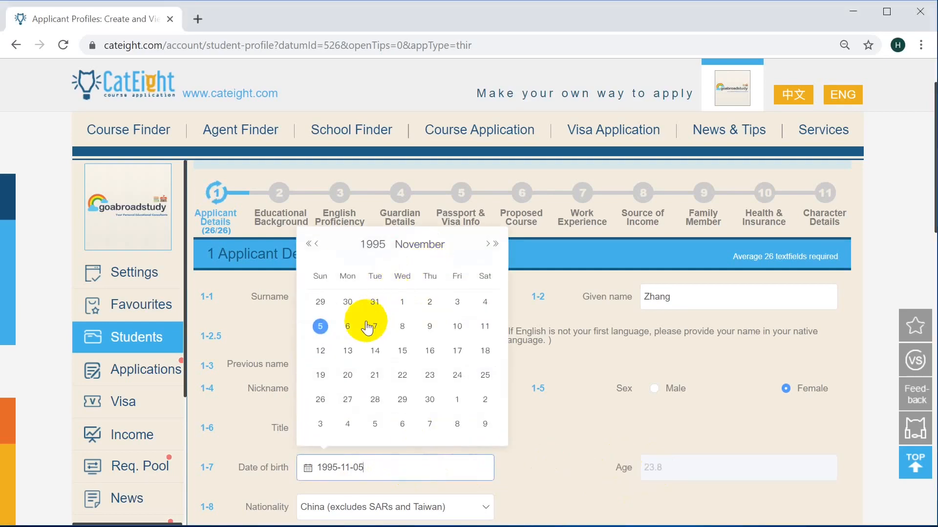
click(487, 245)
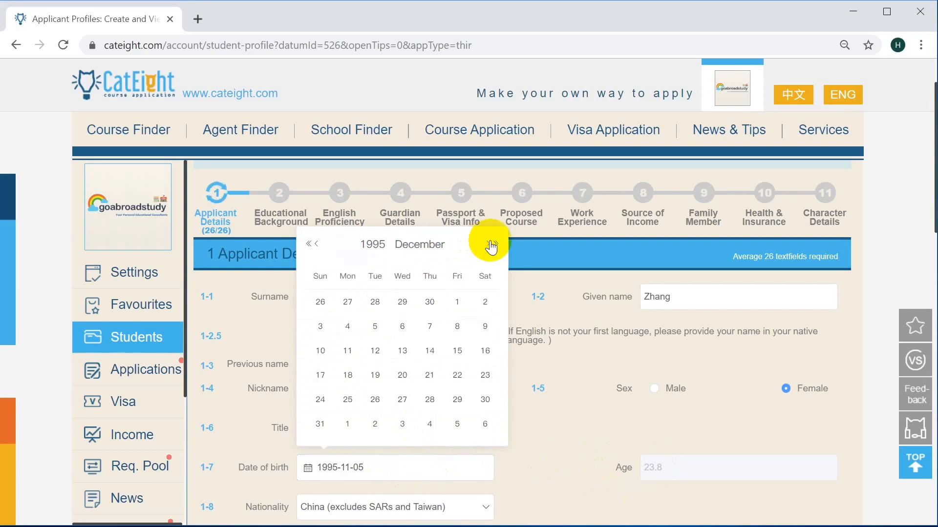
click(491, 247)
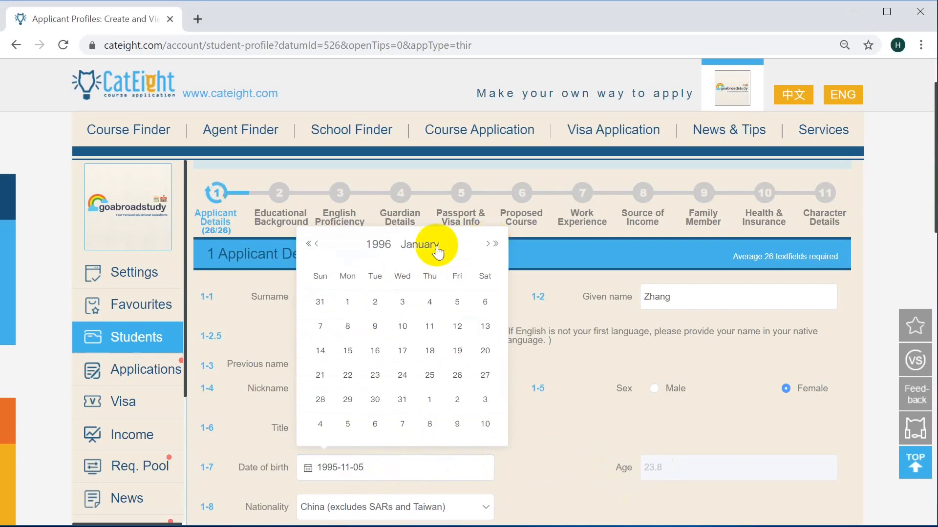
click(403, 302)
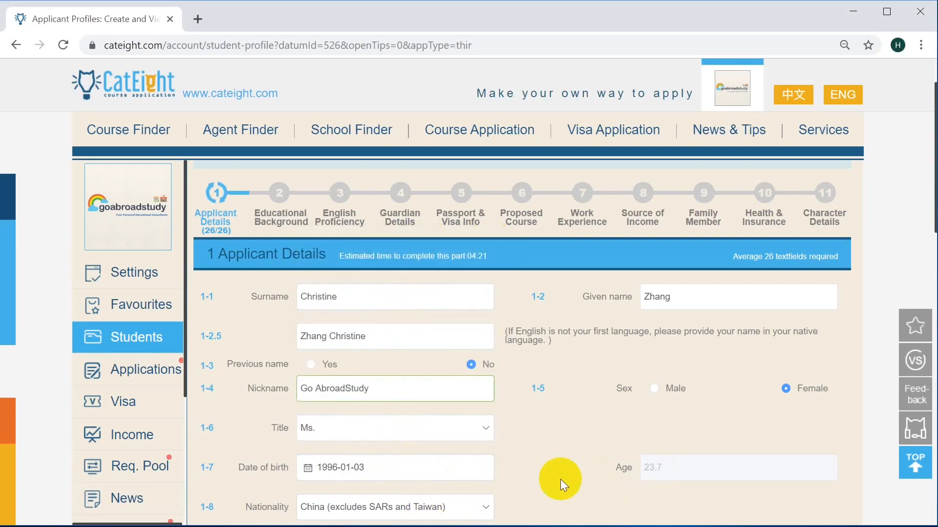
click(402, 463)
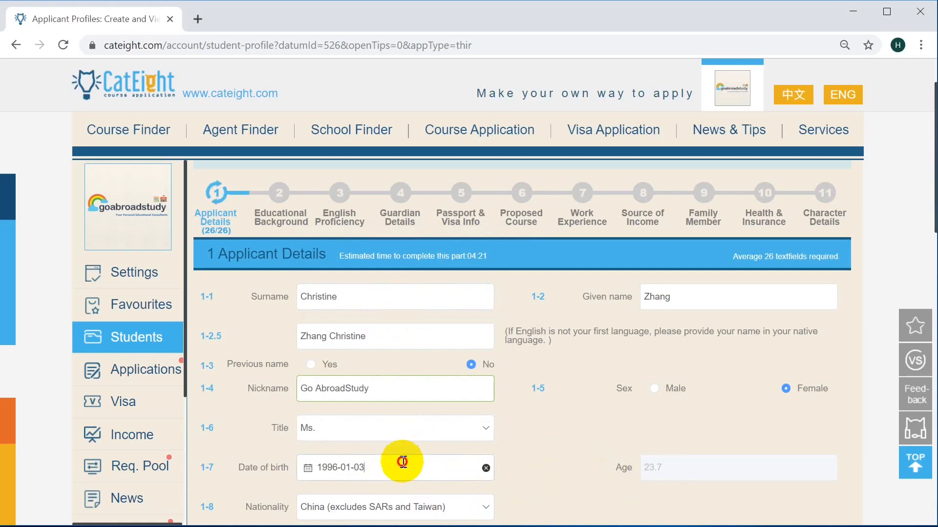
click(403, 462)
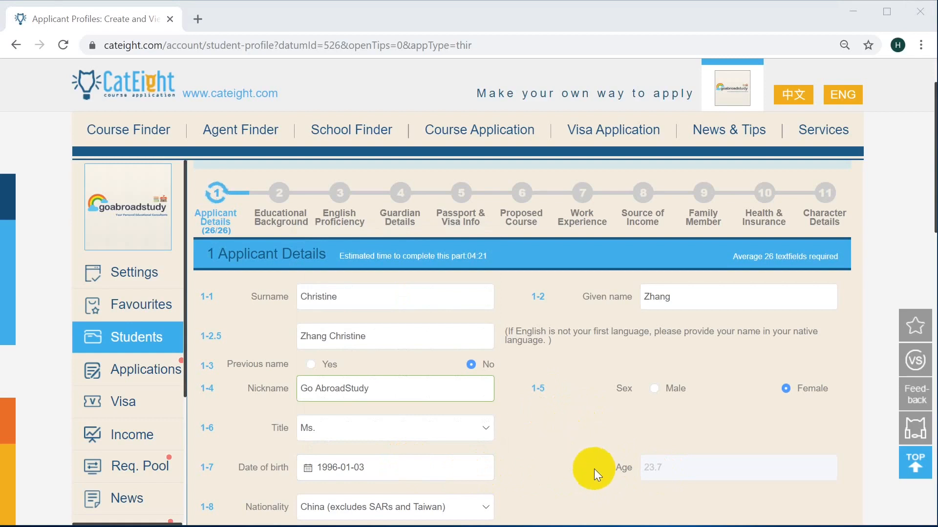
- Select QQ as the Social ID type and save the applicant details, continuing to Educational Background
scroll(594, 469, down, 2)
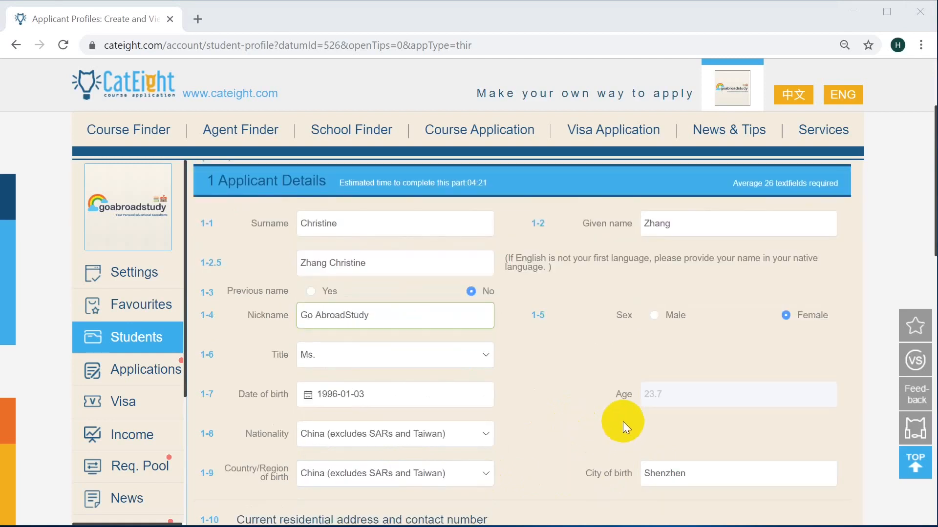
scroll(625, 391, down, 2)
scroll(594, 353, down, 8)
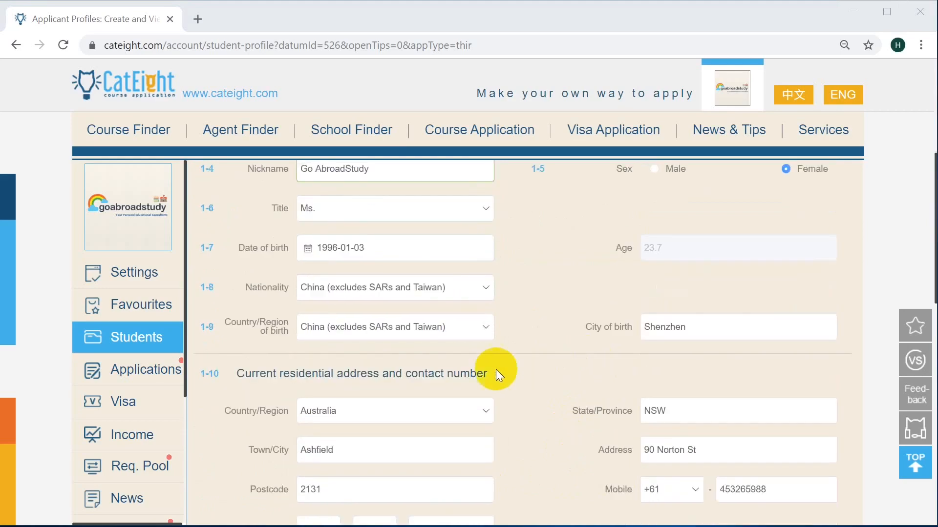
scroll(475, 378, down, 10)
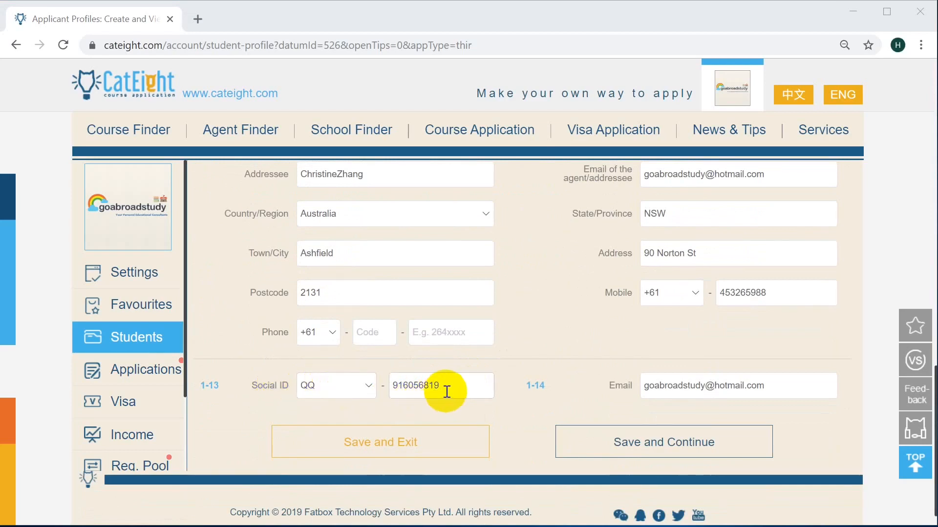
click(366, 386)
click(365, 386)
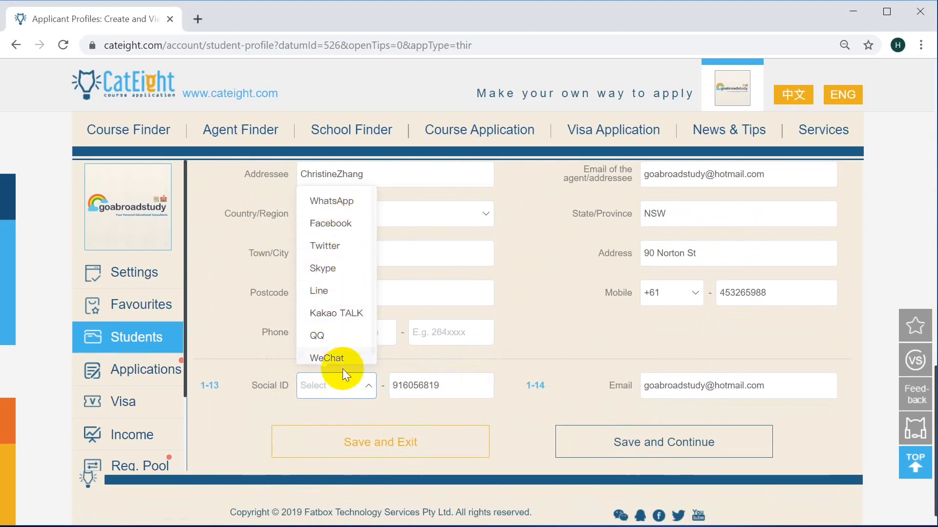
click(345, 348)
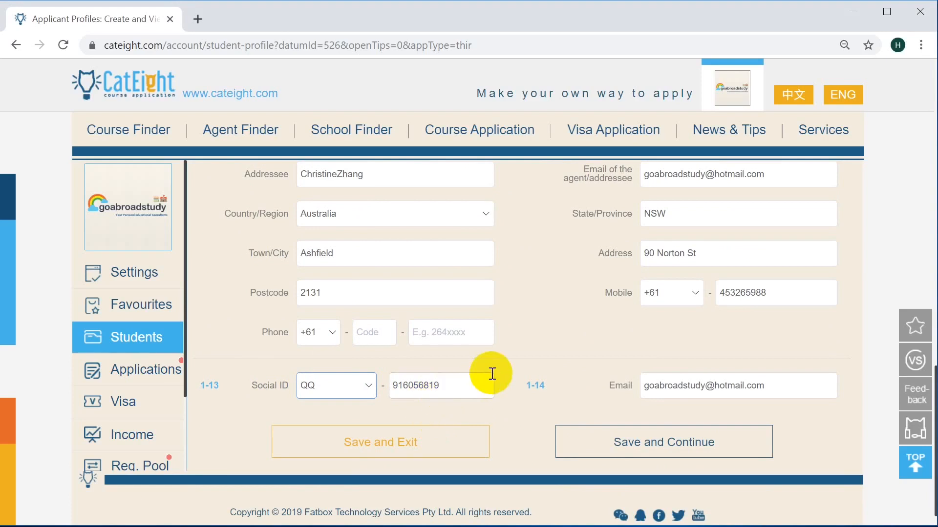
click(591, 452)
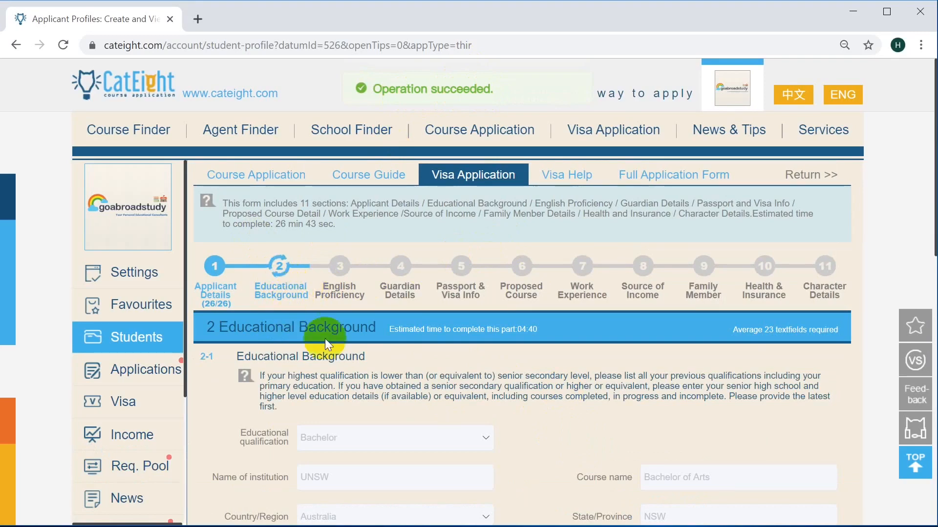
- Review the Educational Background section, including both qualifications and the award and punishment questions
scroll(359, 398, down, 2)
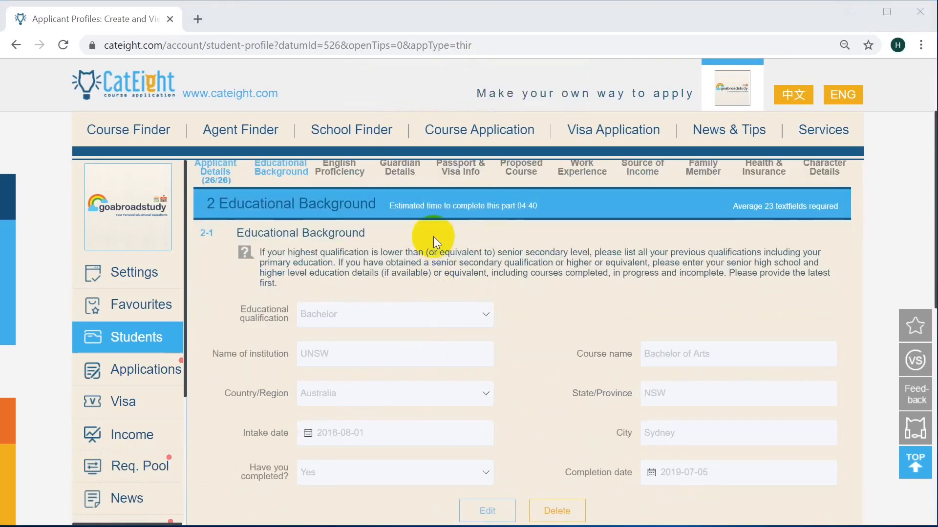
scroll(429, 185, up, 2)
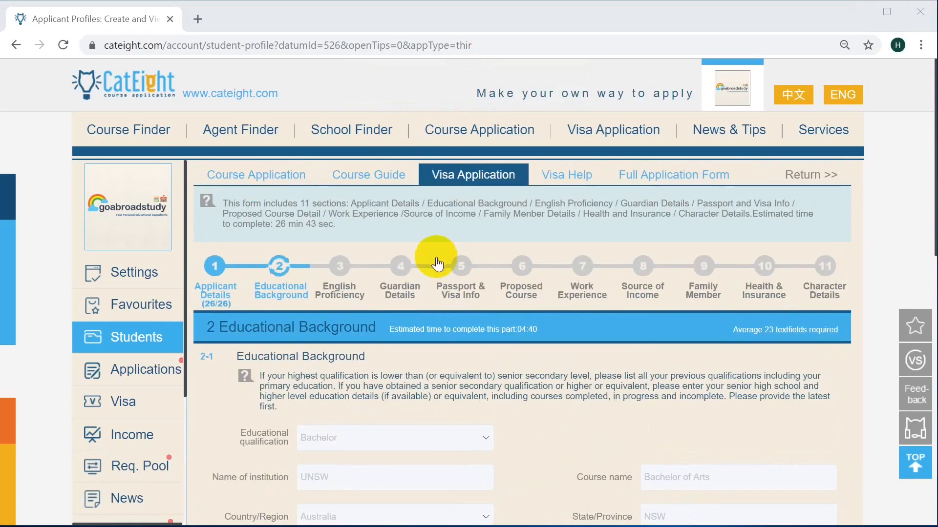
scroll(435, 259, down, 1)
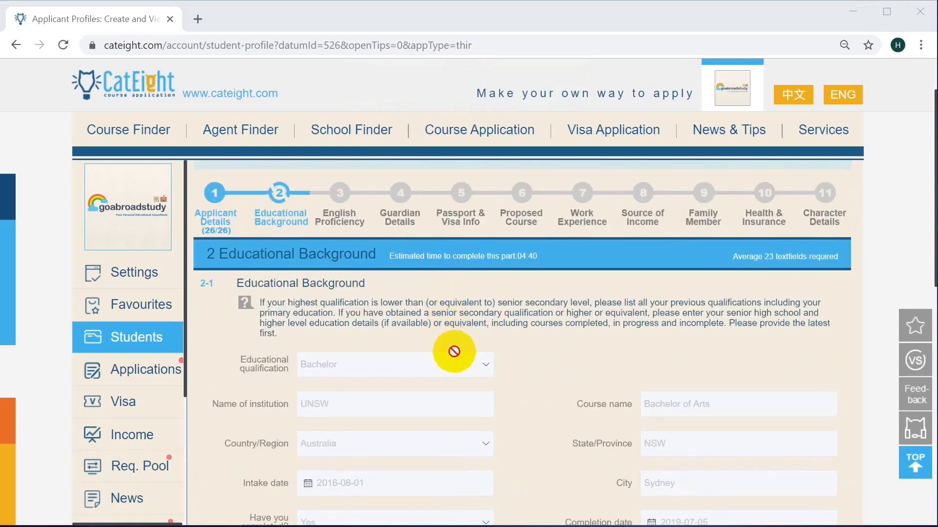
scroll(439, 359, down, 1)
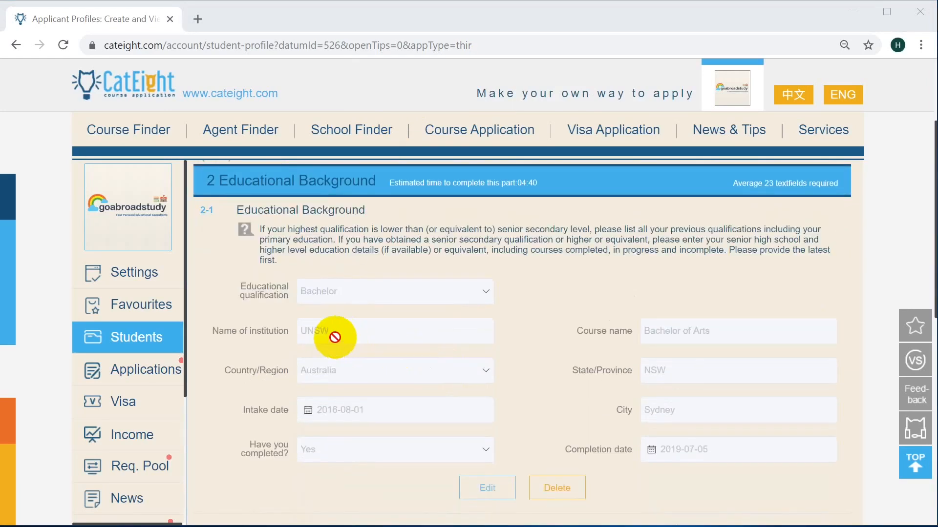
scroll(366, 336, down, 3)
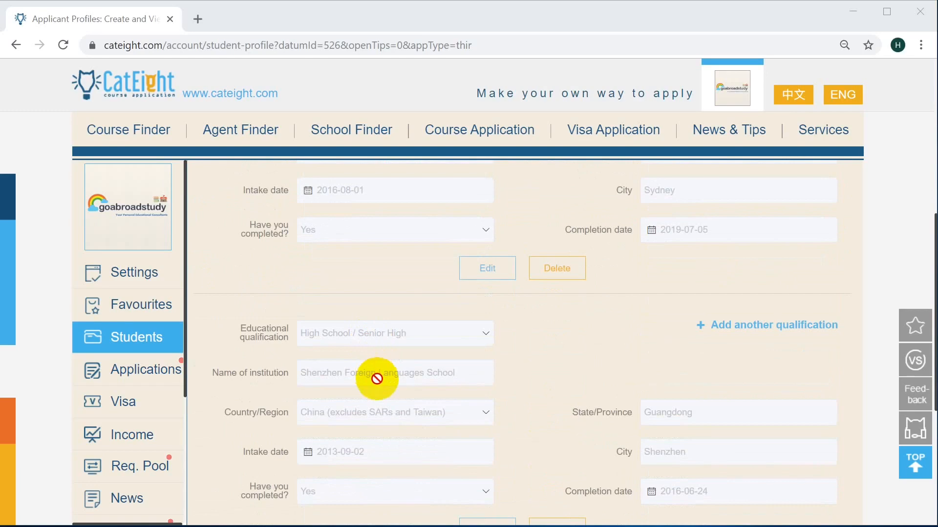
scroll(424, 383, down, 3)
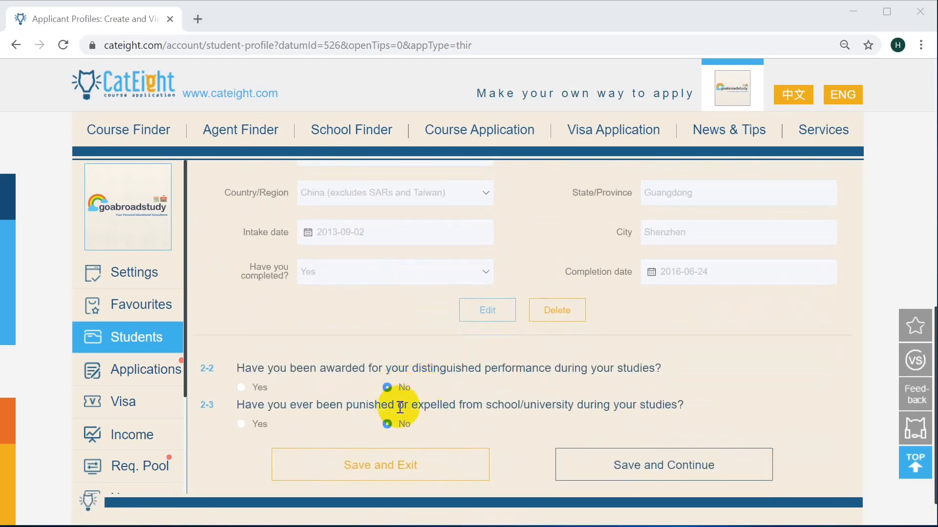
scroll(538, 418, up, 10)
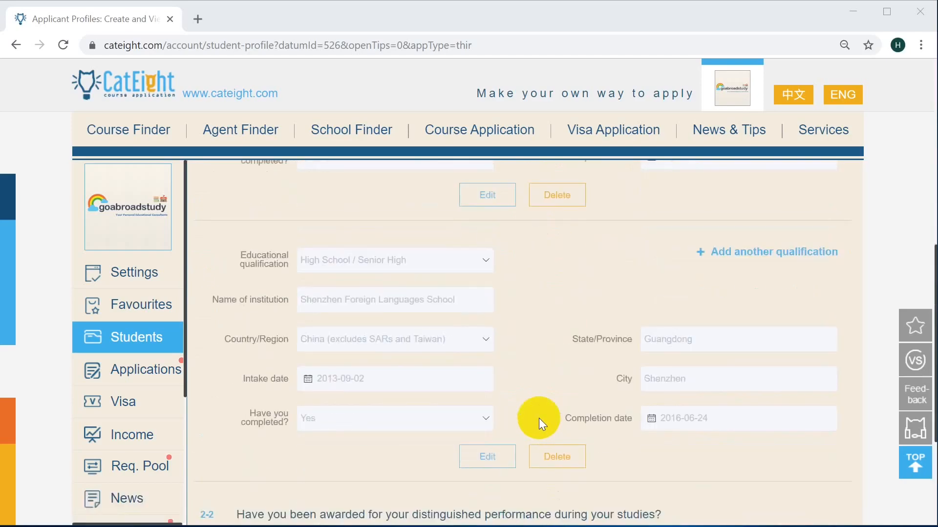
- Check the rest of the Educational Background section and save it, continuing to English Language Proficiency
scroll(539, 418, down, 3)
scroll(538, 418, down, 8)
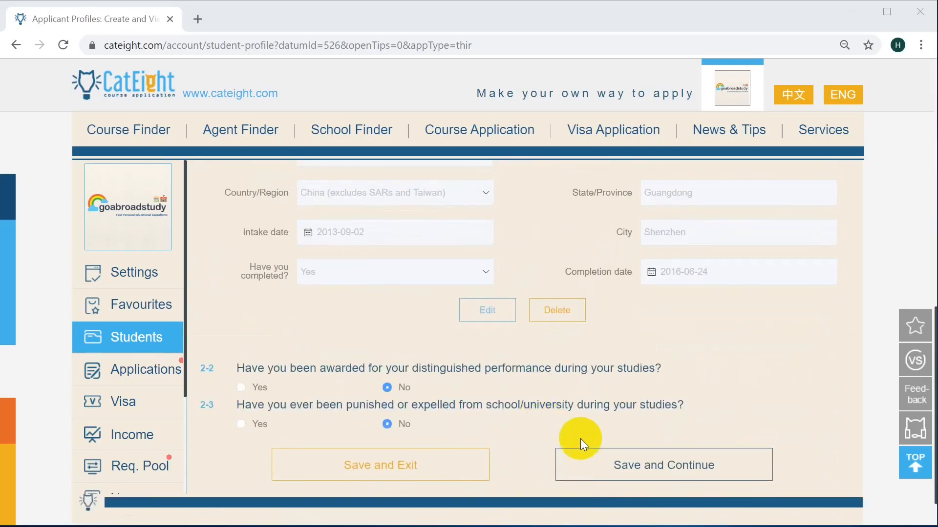
click(635, 469)
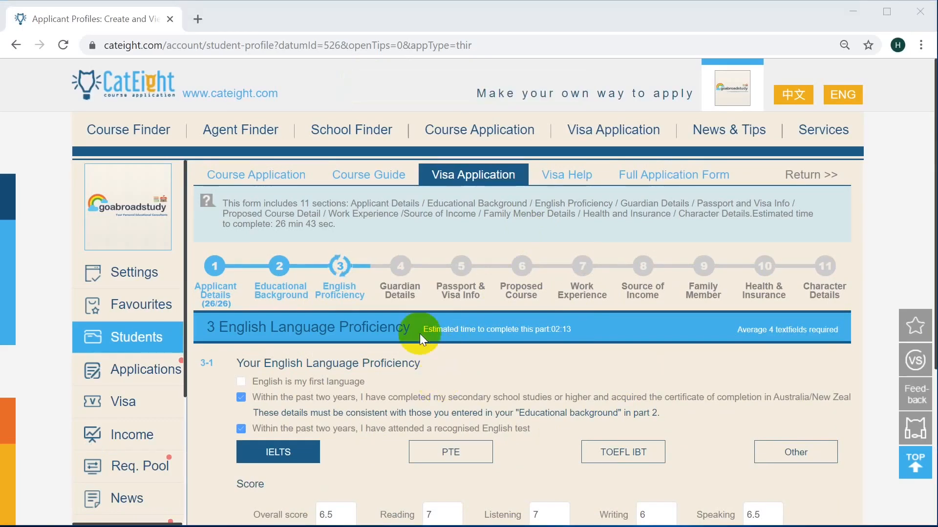
- Leave English as first language unticked after trying the option, and save English Language Proficiency, continuing to Guardian Details
scroll(316, 364, down, 1)
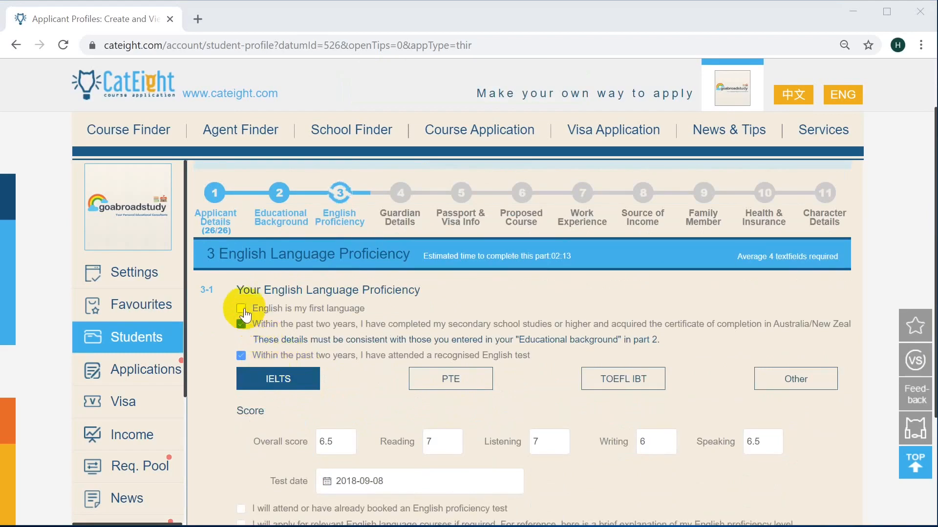
scroll(293, 365, down, 1)
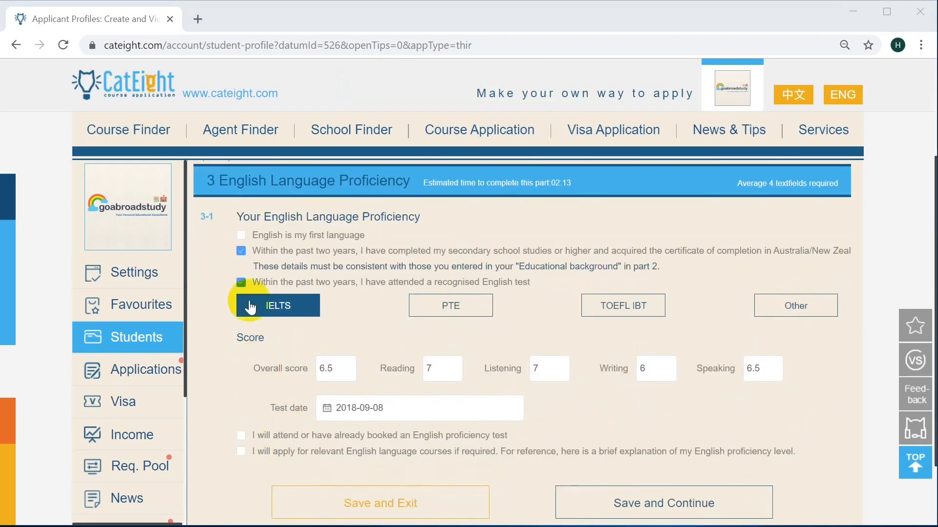
click(241, 235)
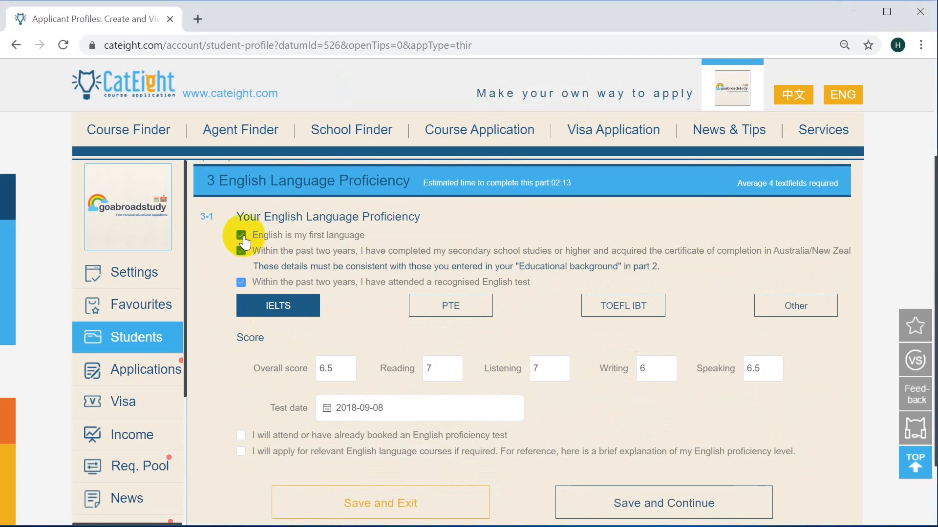
click(241, 235)
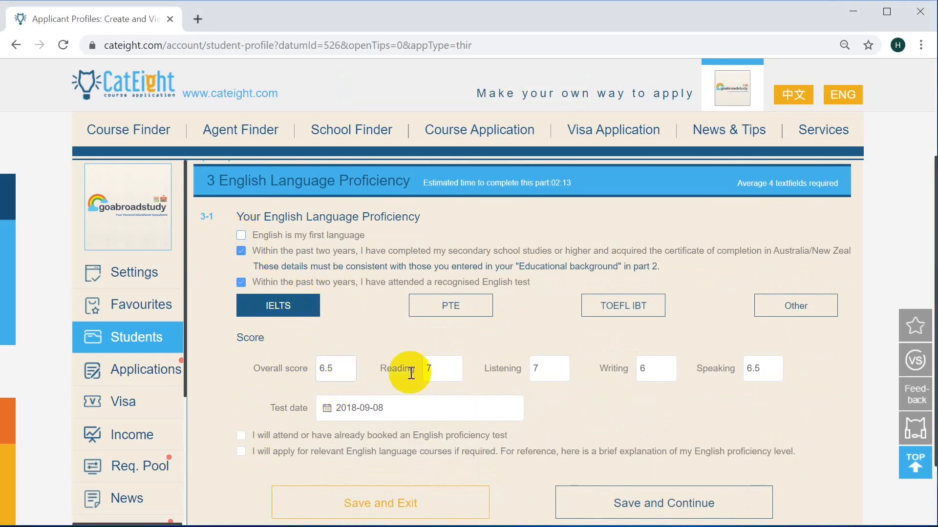
scroll(415, 414, down, 1)
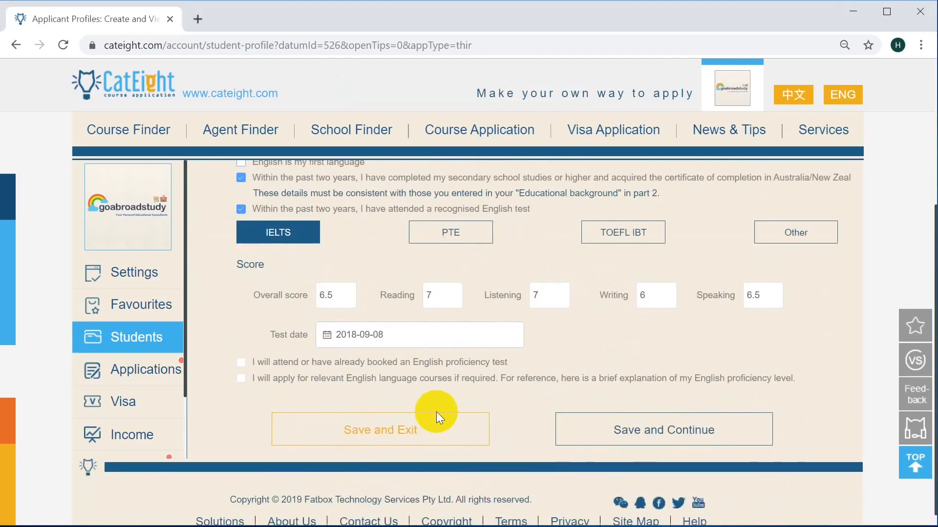
click(626, 432)
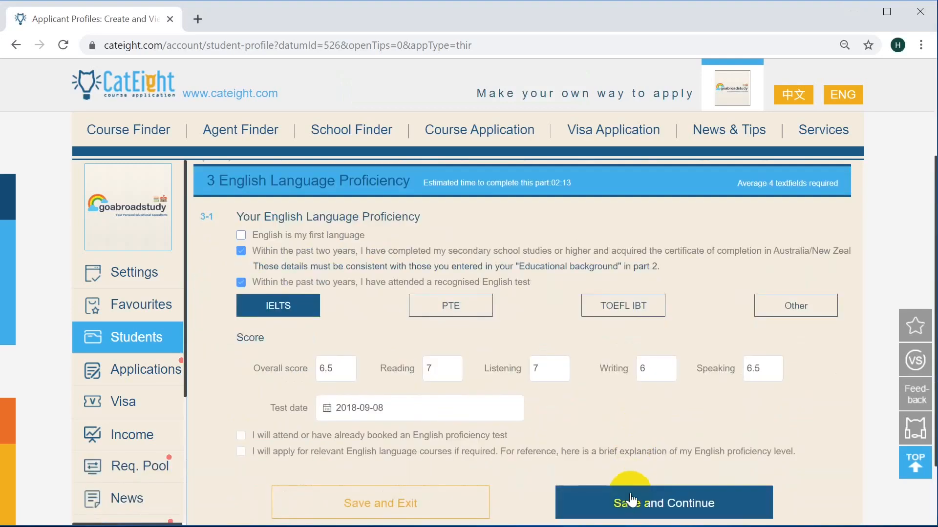
click(631, 500)
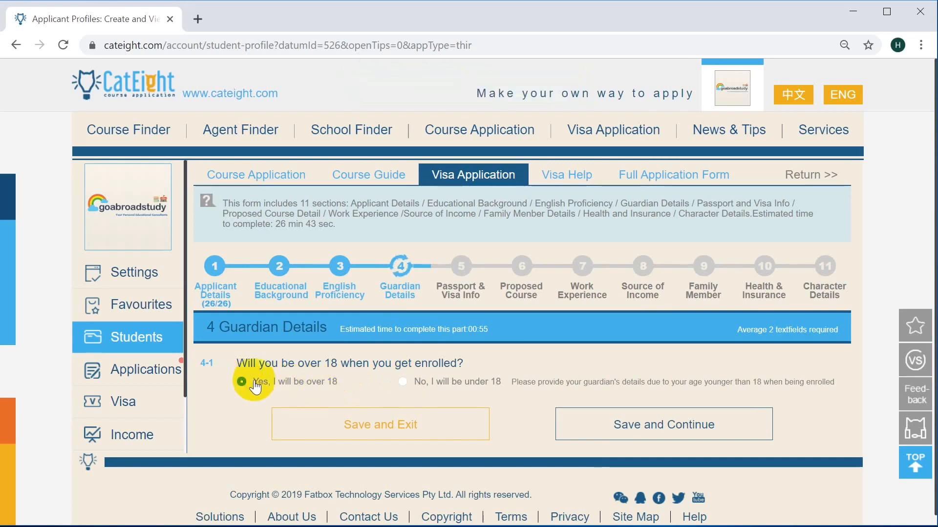
- Preview the under-18 guardian options, restore "Yes, I will be over 18" and save Guardian Details, continuing to Passport and Visa Information
click(407, 388)
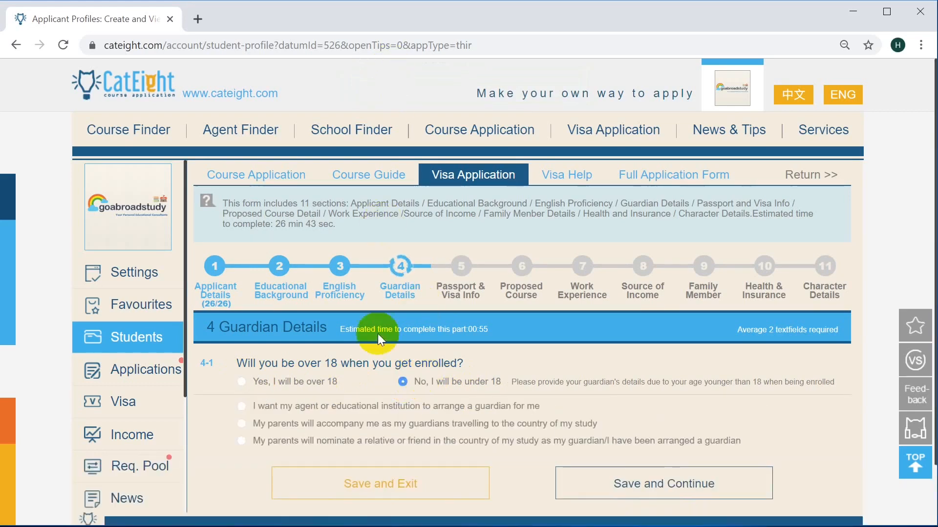
scroll(374, 386, down, 2)
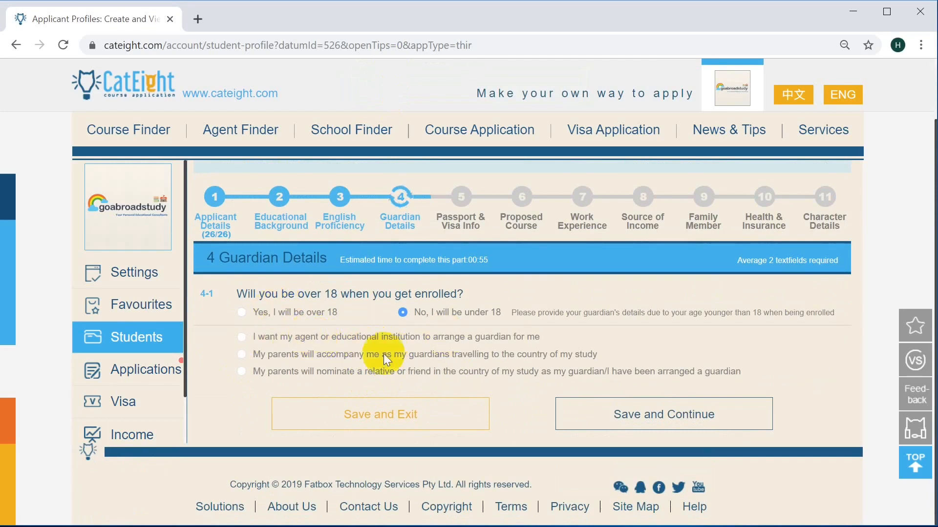
click(263, 318)
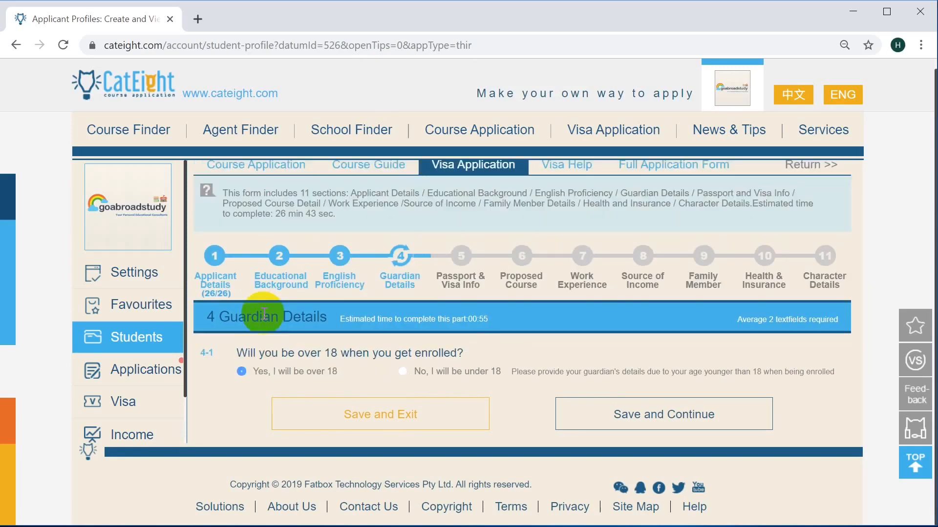
click(643, 419)
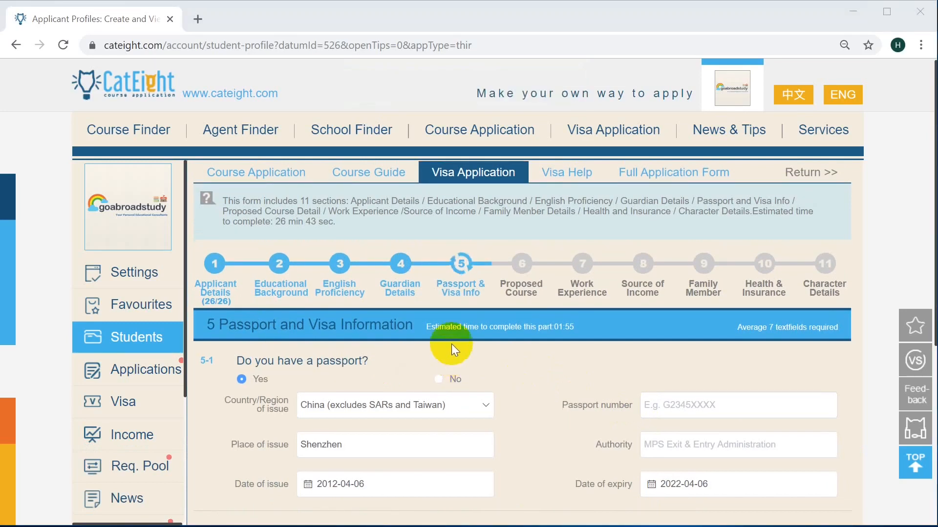
- Try the Student visa and Visitor visa options for holding a visa of the proposed country, and return that answer to No
scroll(441, 389, down, 1)
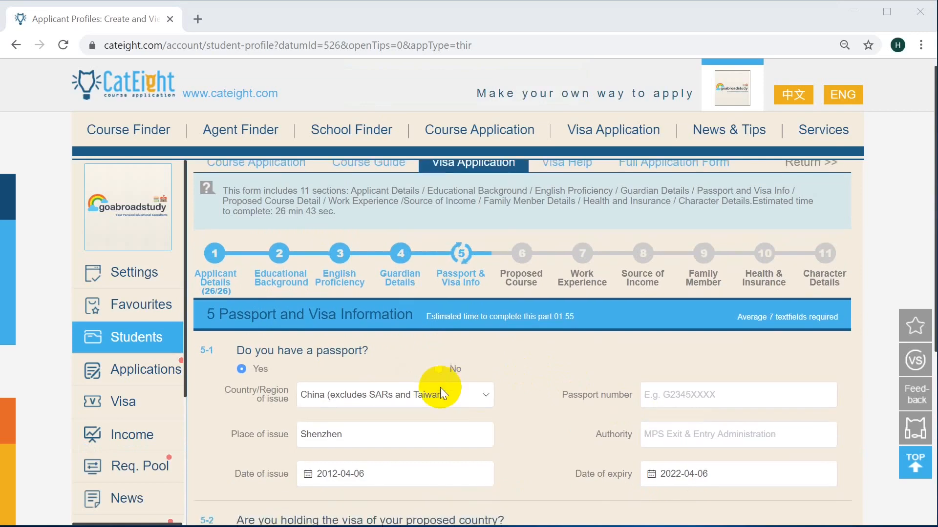
scroll(438, 324, down, 1)
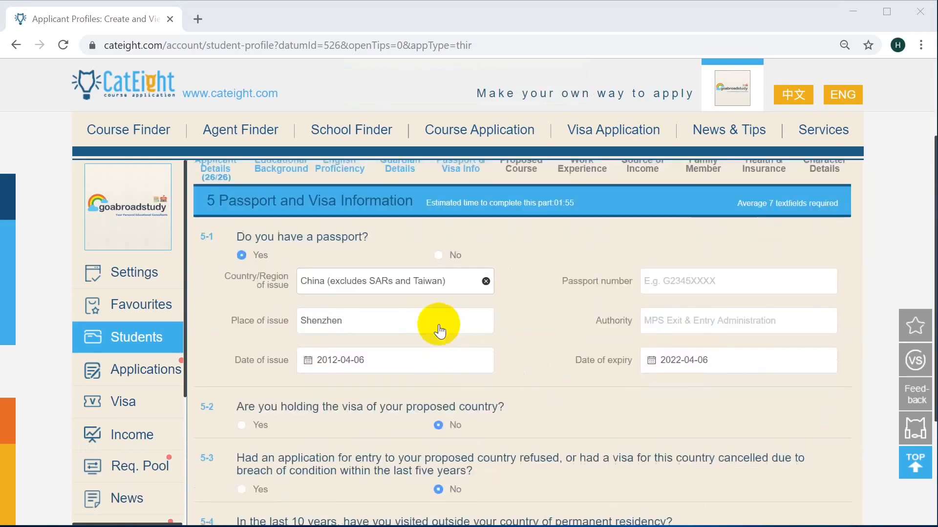
scroll(438, 325, down, 1)
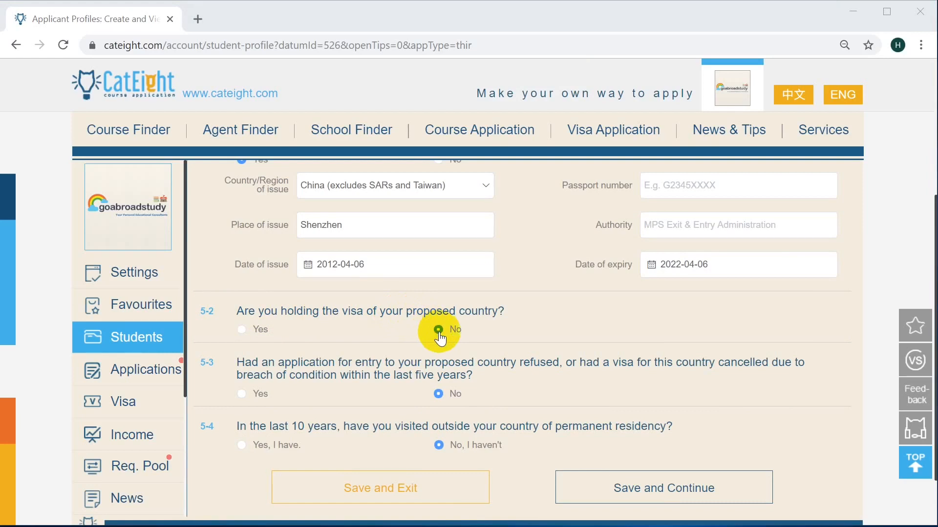
click(255, 333)
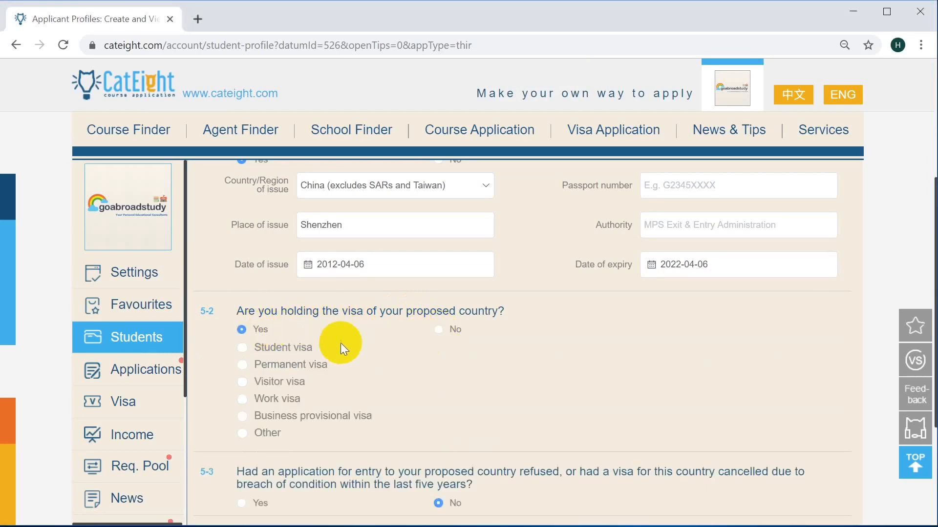
click(275, 352)
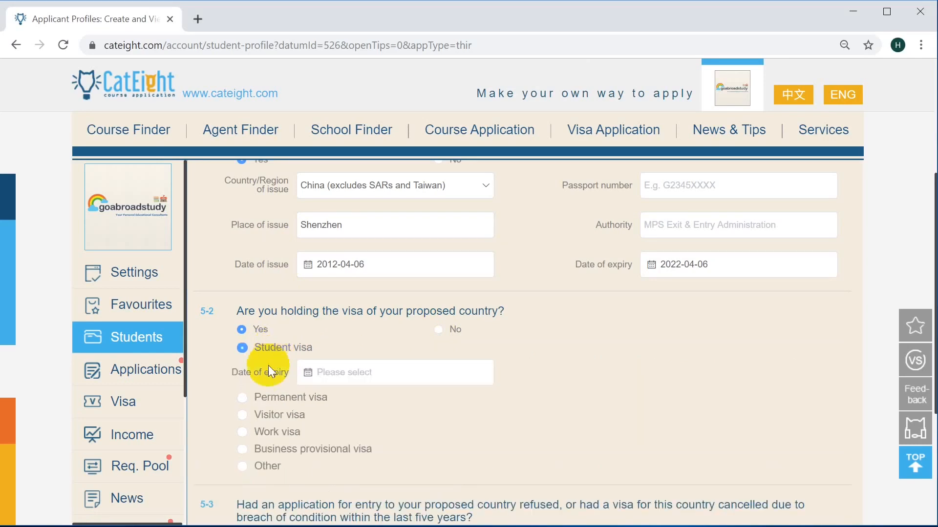
click(260, 416)
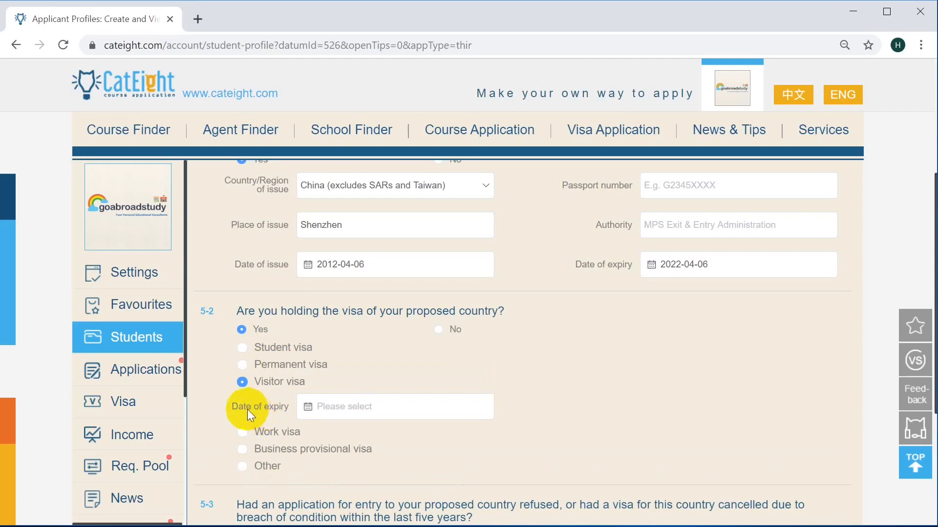
click(330, 407)
click(278, 326)
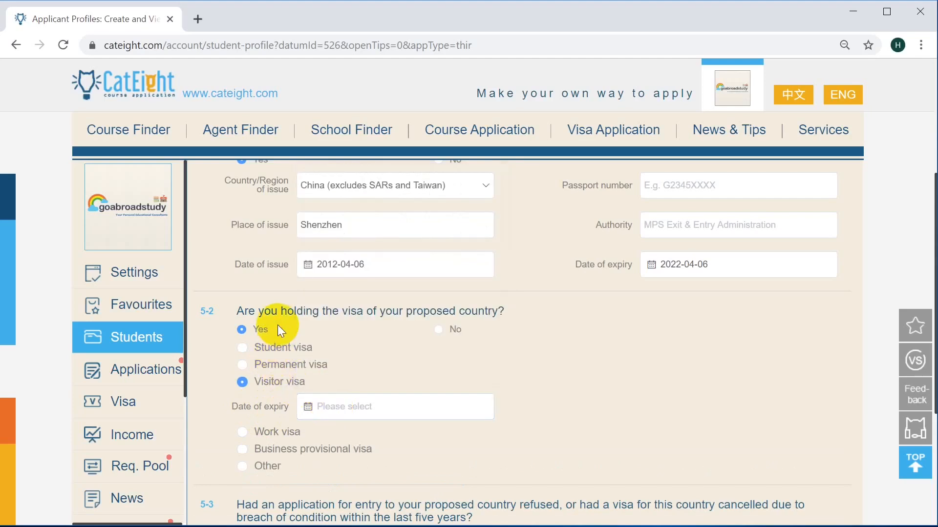
click(438, 330)
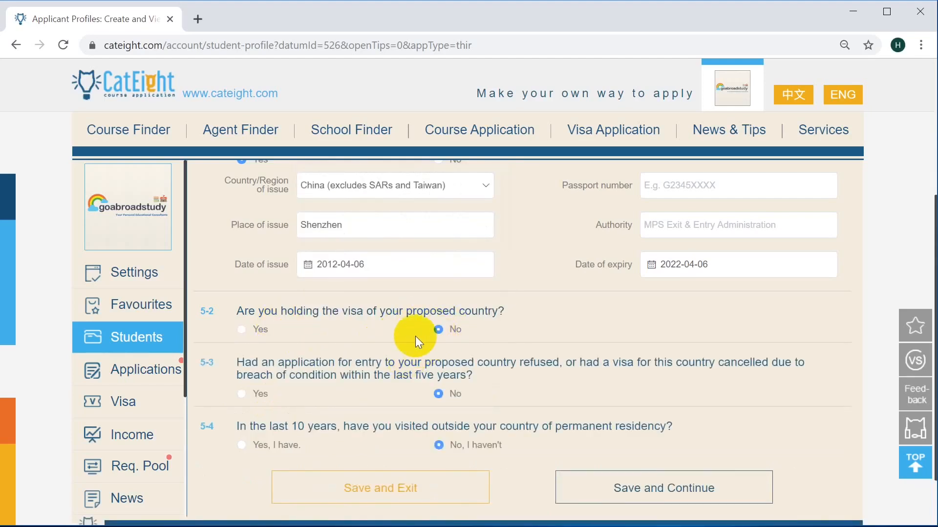
- Preview the overseas travel fields, restore "No, I haven't" and save Passport and Visa Information, continuing to Proposed Course Details
scroll(390, 352, down, 2)
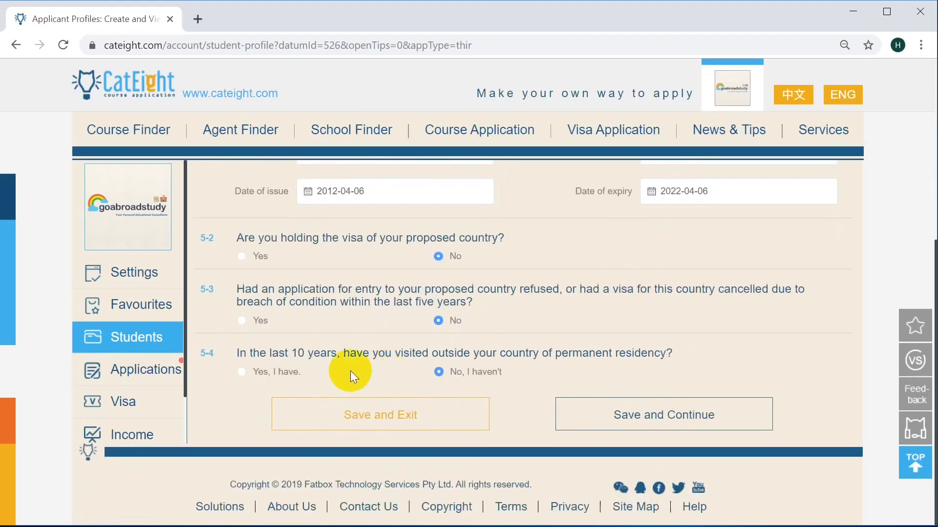
scroll(317, 362, up, 2)
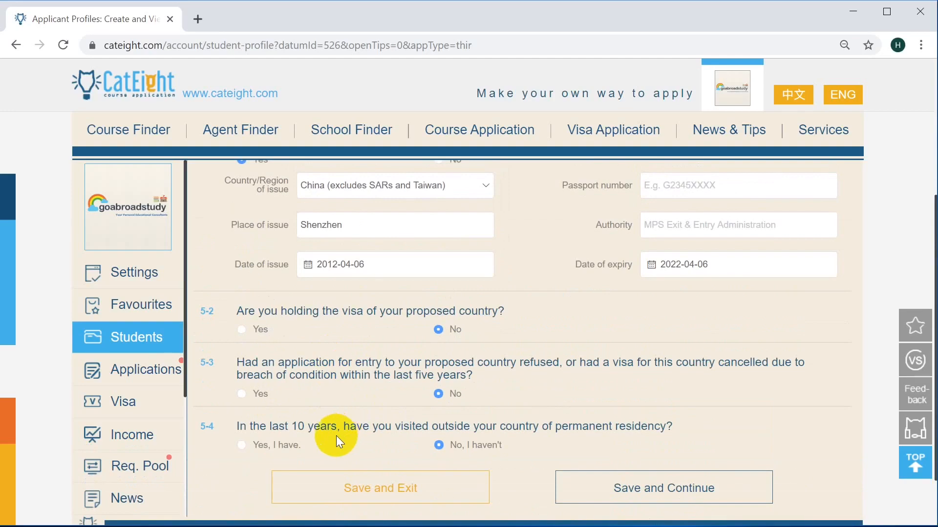
click(250, 451)
scroll(352, 435, down, 2)
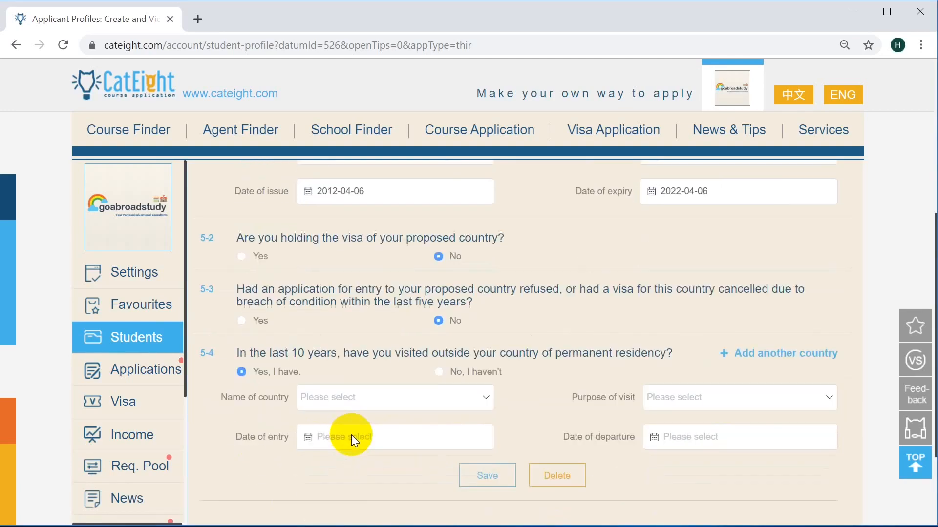
click(438, 375)
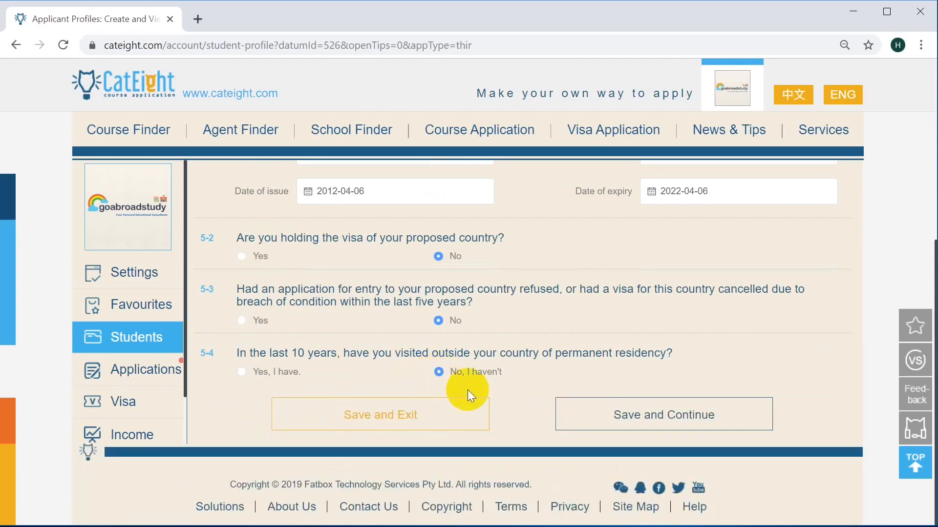
click(591, 416)
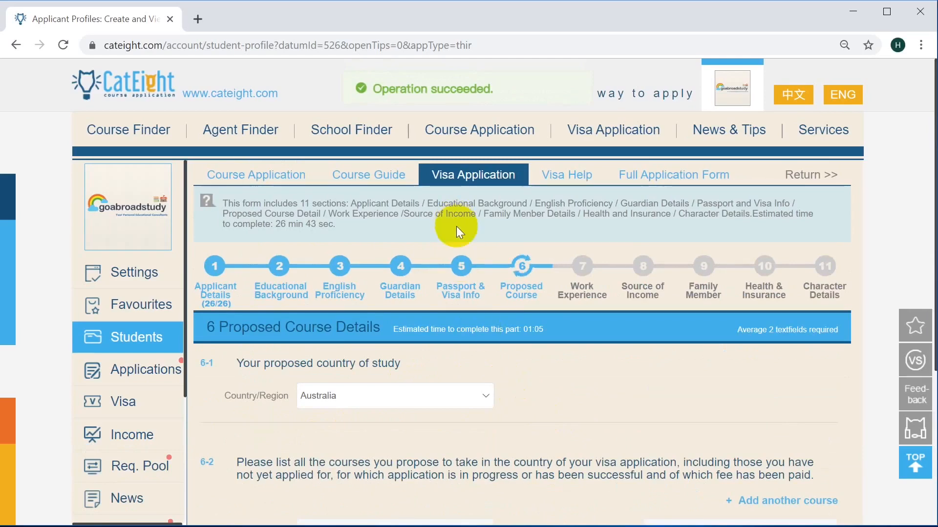
- Check the proposed country and course, and save the Proposed Course Details and Work Experience sections, continuing to Source of Income
scroll(458, 375, down, 1)
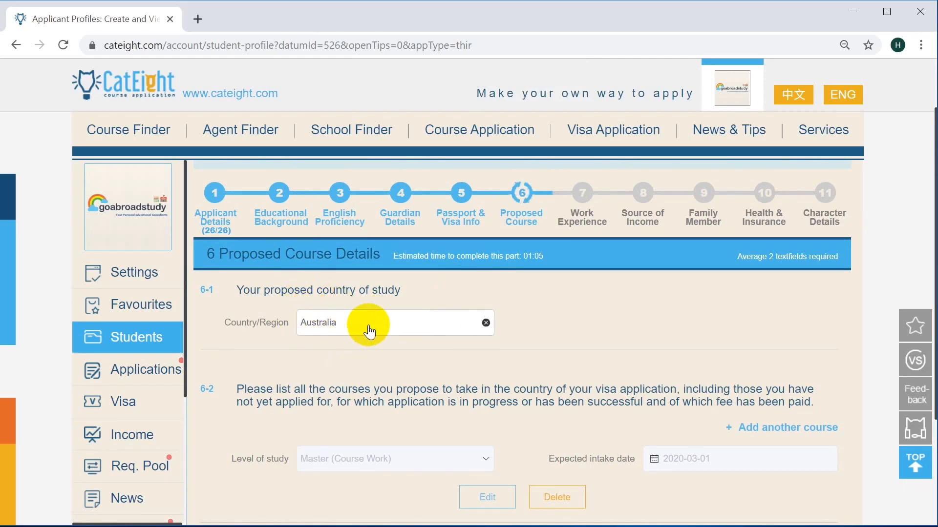
scroll(370, 332, down, 3)
scroll(444, 397, up, 2)
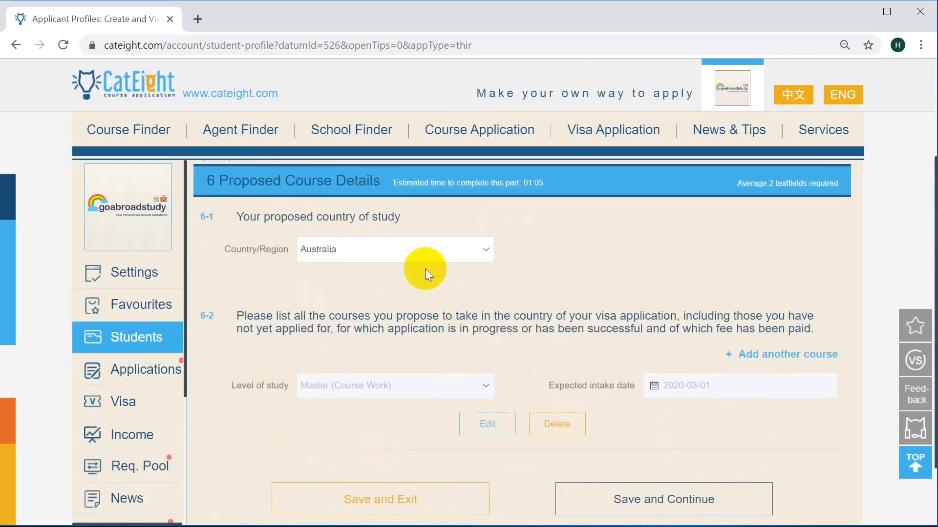
click(640, 496)
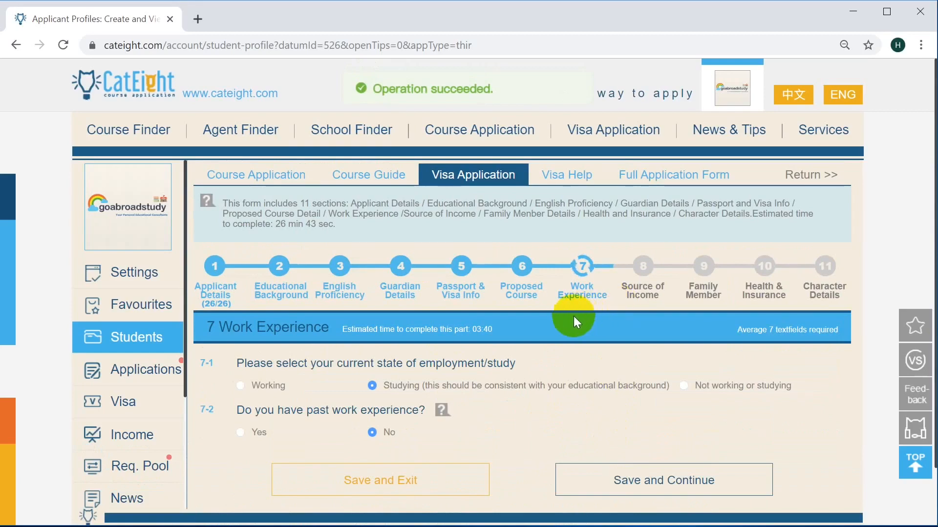
click(610, 484)
- Review both sponsors and their income sources in Source of Income and save the section, continuing to Family Member Details
scroll(451, 353, down, 2)
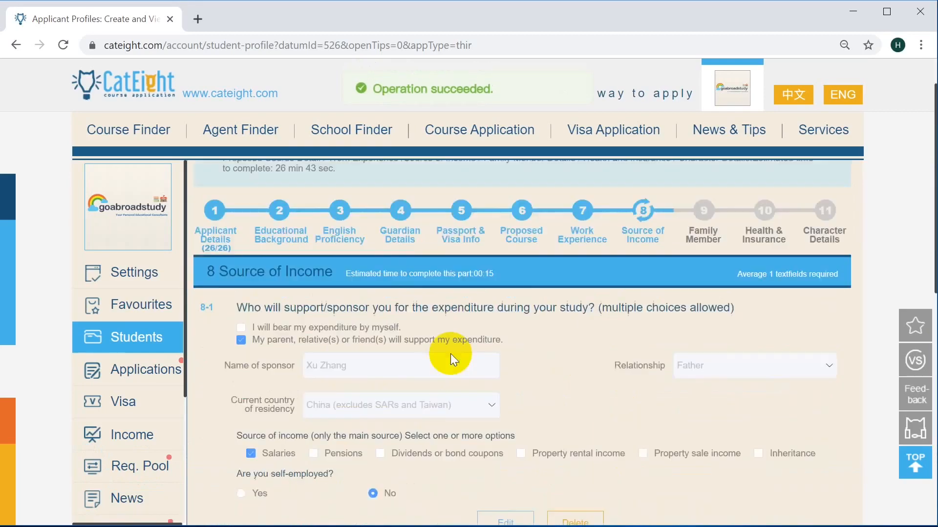
scroll(450, 354, down, 5)
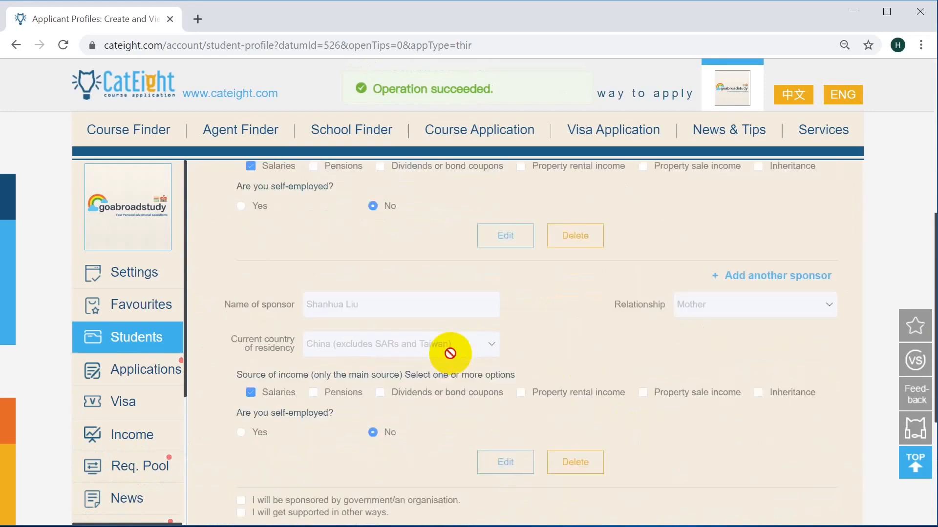
scroll(450, 356, down, 3)
scroll(451, 357, up, 7)
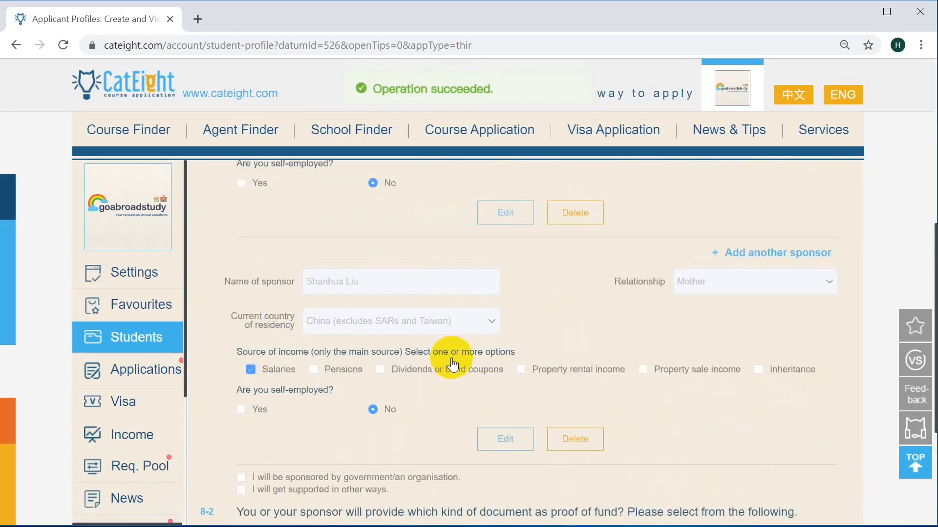
scroll(451, 359, up, 4)
scroll(450, 360, down, 10)
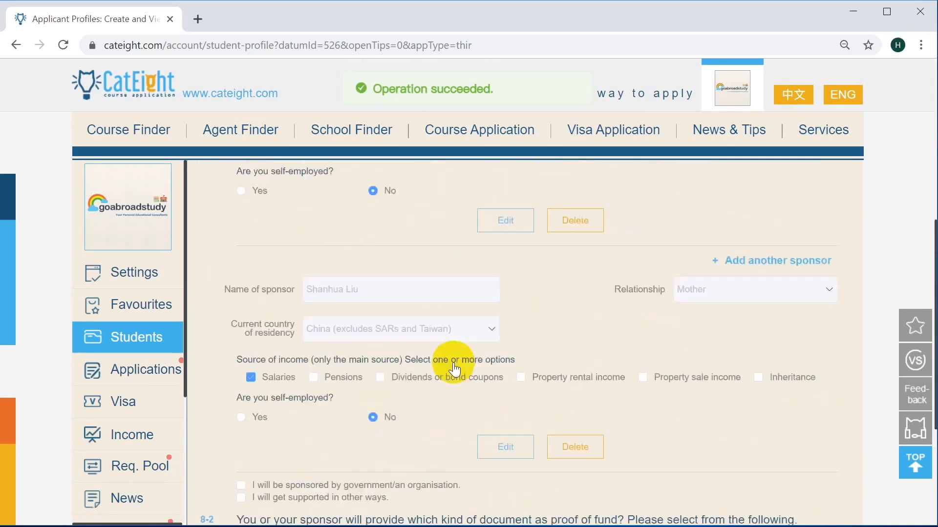
scroll(585, 430, down, 2)
click(610, 418)
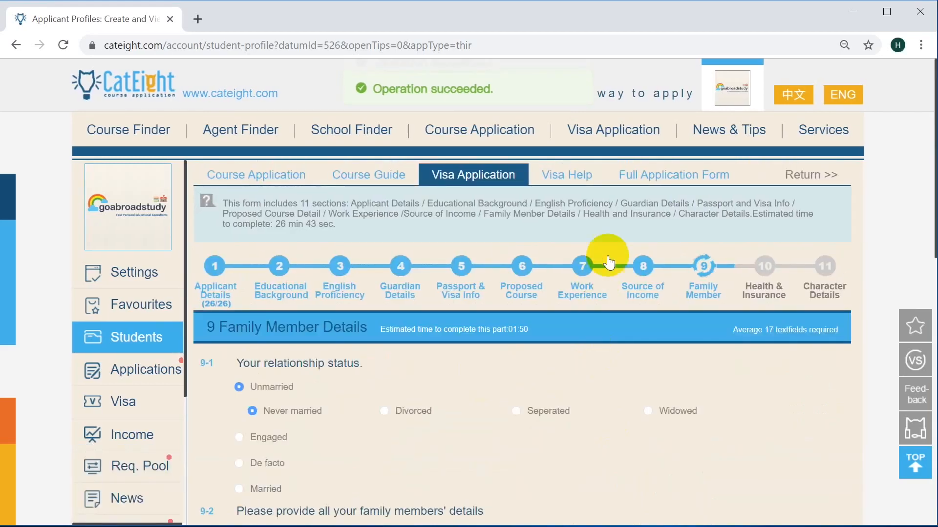
- Review the relationship status and the father's and mother's entries in Family Member Details
scroll(532, 396, down, 3)
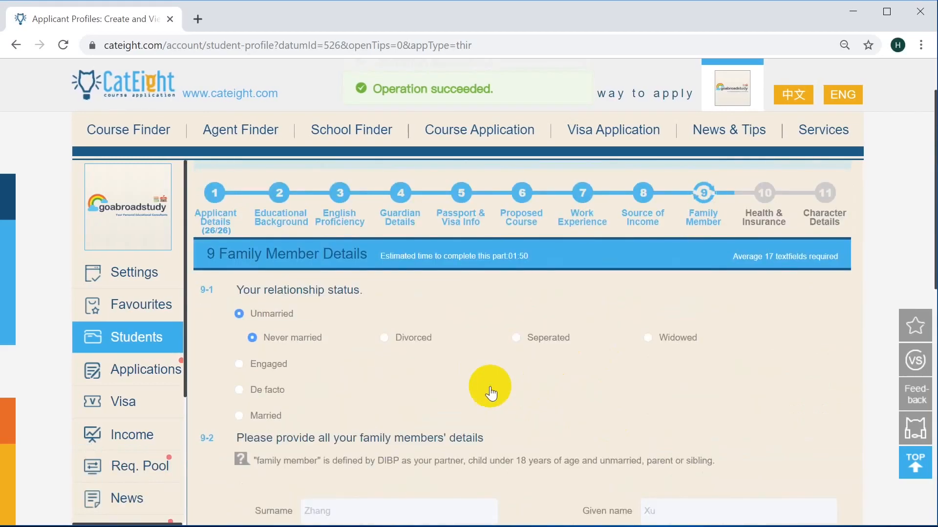
scroll(418, 364, down, 2)
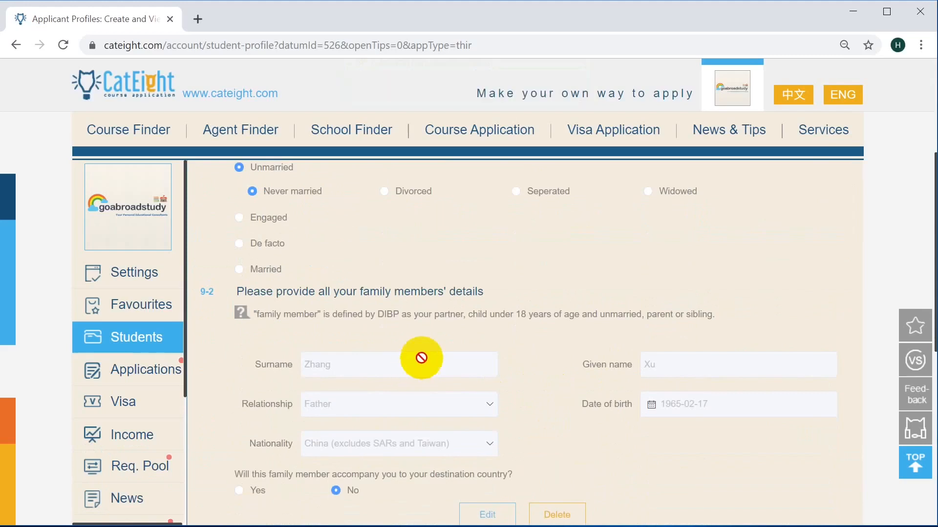
scroll(425, 351, up, 2)
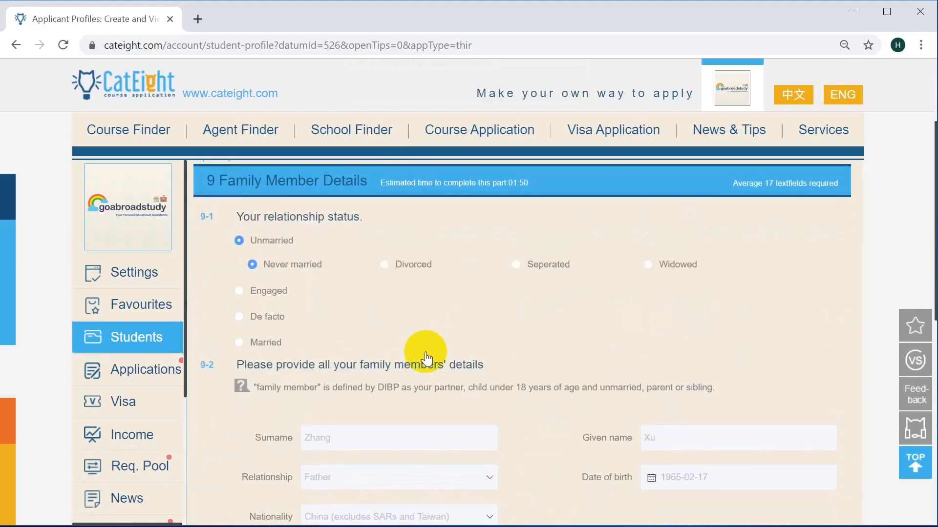
scroll(426, 359, down, 2)
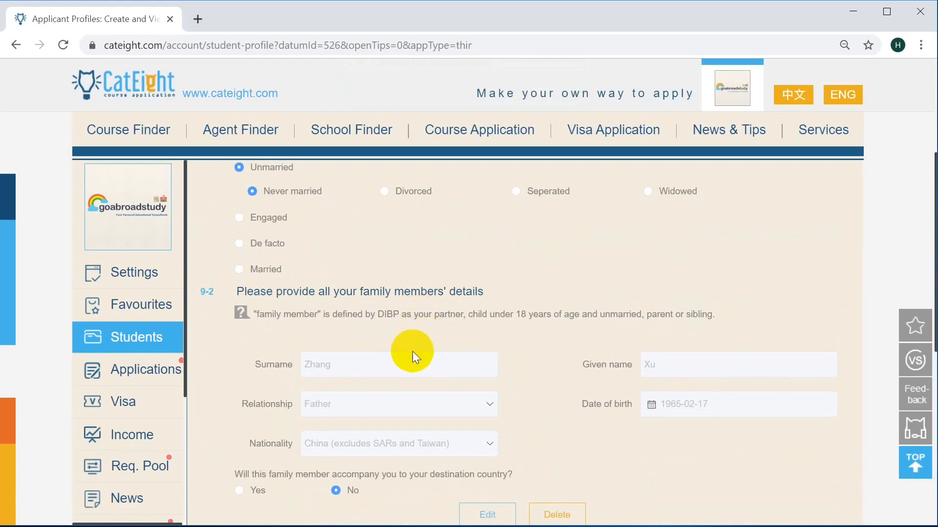
scroll(412, 350, down, 5)
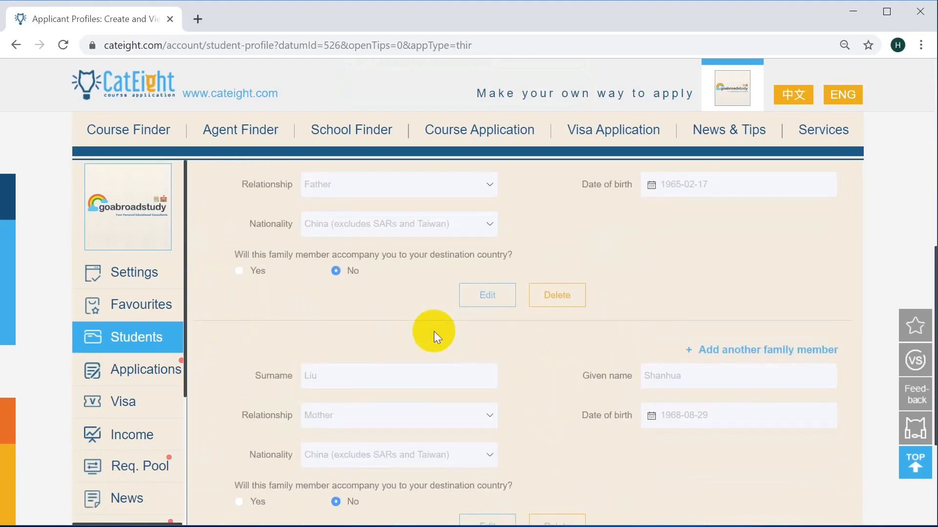
scroll(429, 331, up, 3)
scroll(430, 337, down, 3)
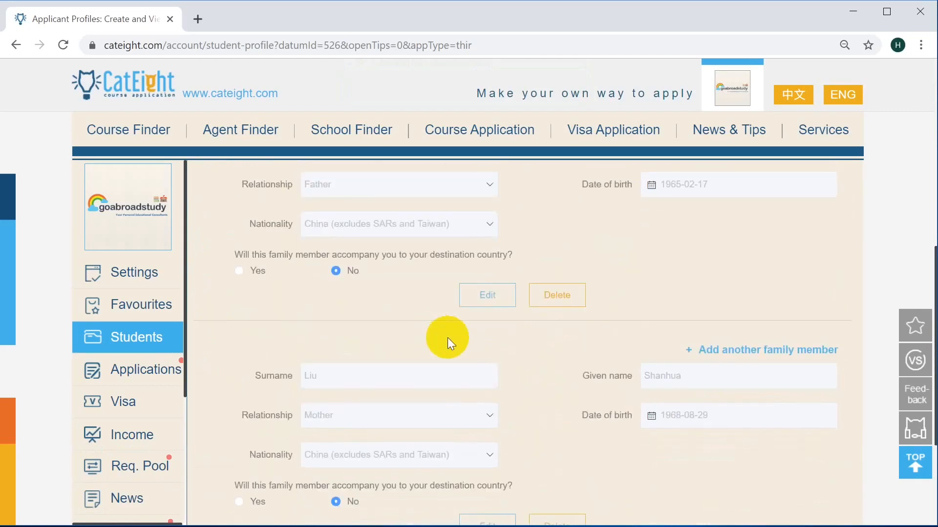
- Add another family member entry, preview its relationship options without choosing one, and delete the blank entry
click(722, 350)
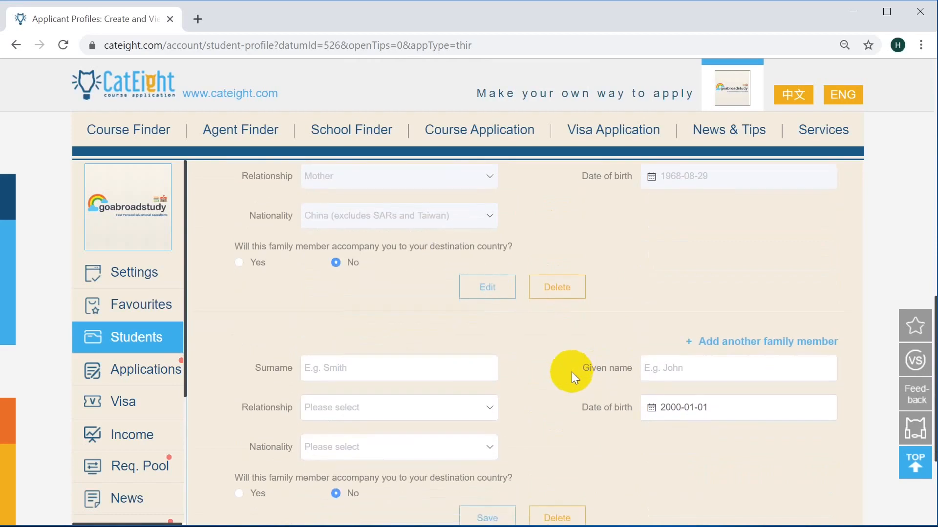
scroll(572, 371, down, 1)
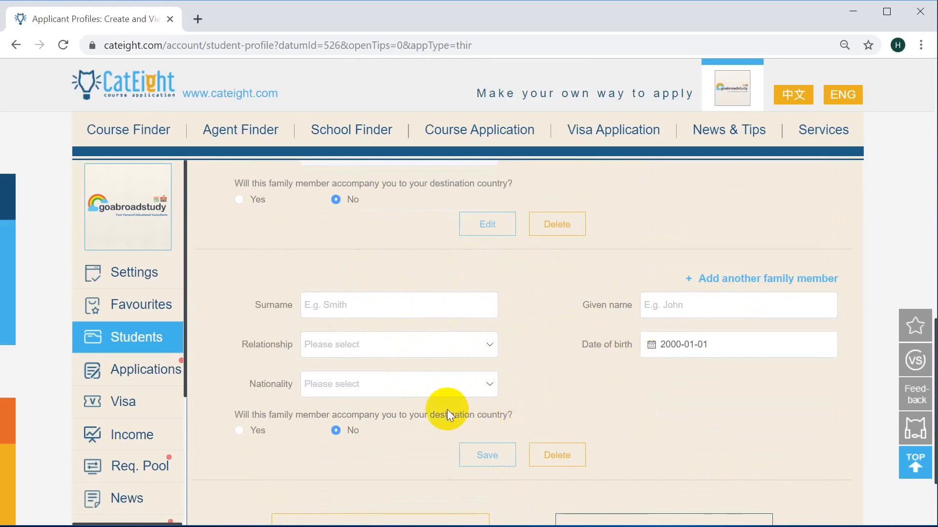
click(457, 347)
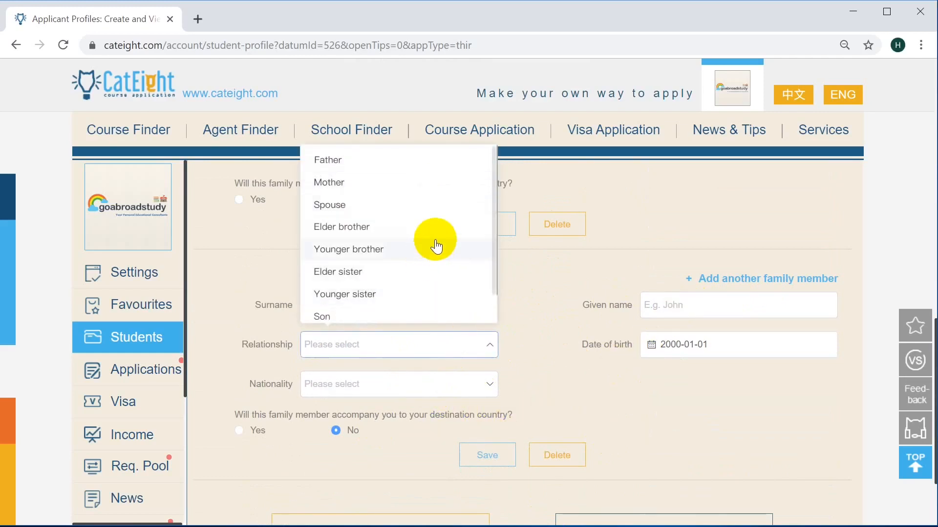
scroll(419, 286, down, 1)
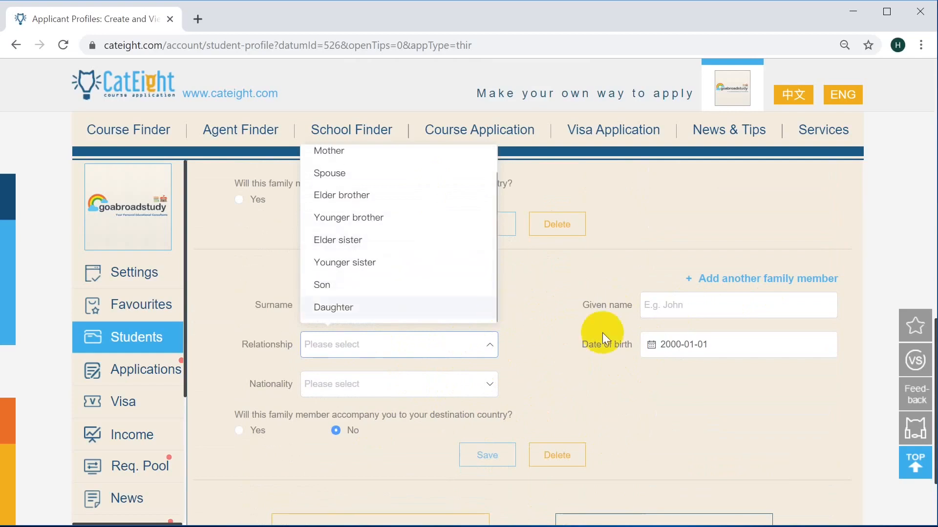
click(568, 347)
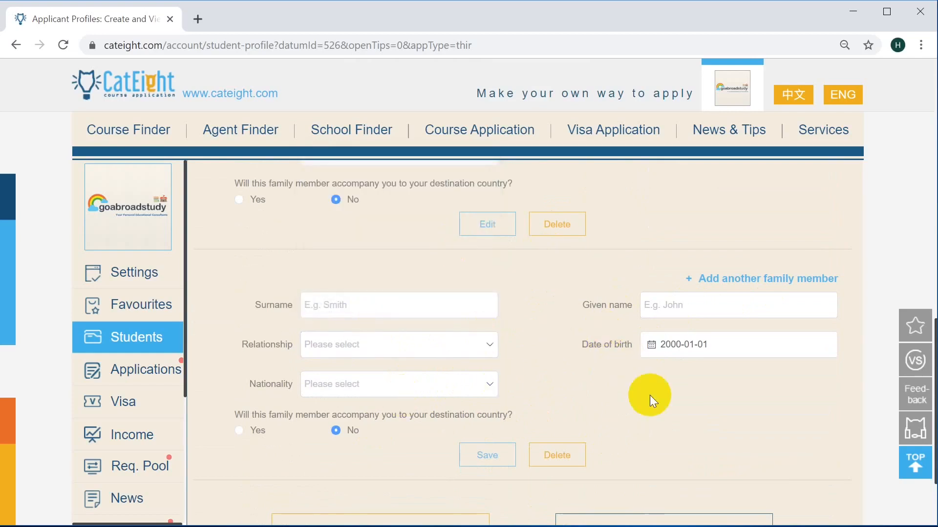
click(557, 459)
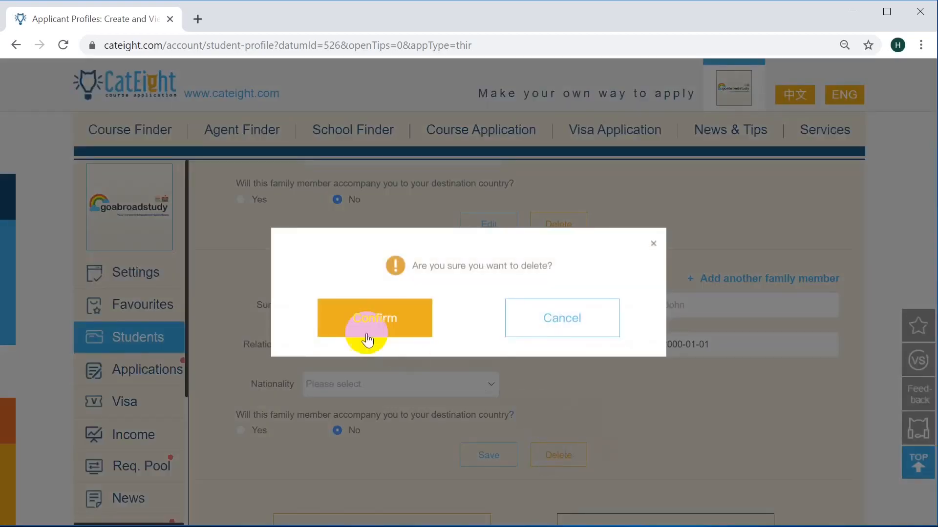
click(362, 329)
- Recheck the family members and save Family Member Details, continuing to Health and Health Insurance Details
scroll(508, 385, up, 10)
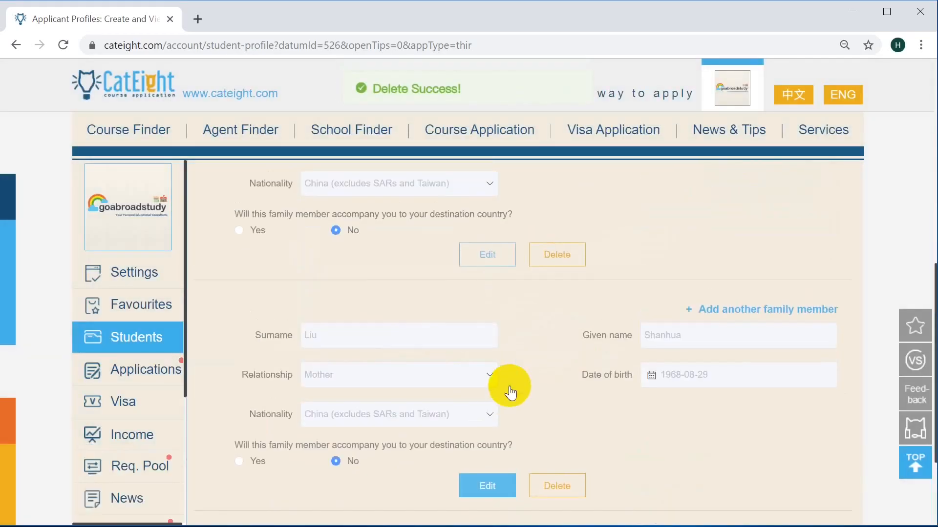
scroll(509, 385, up, 1)
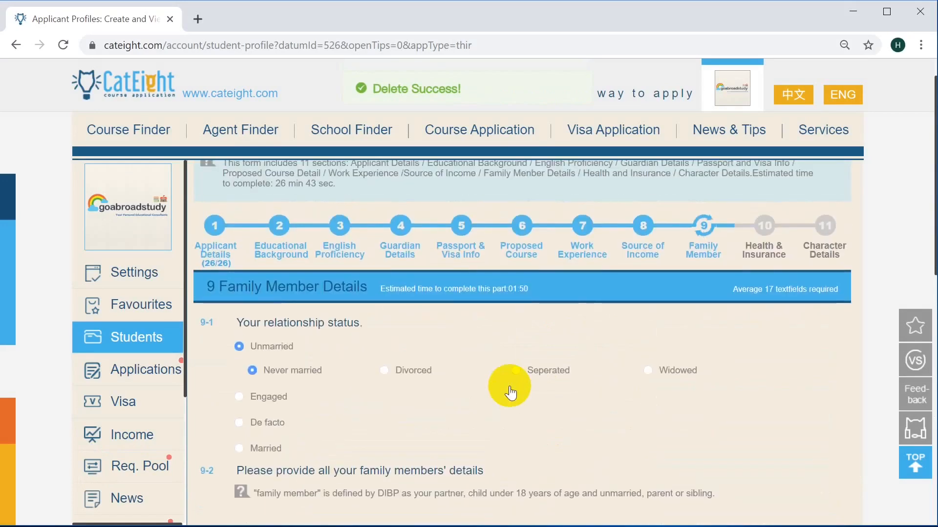
scroll(511, 393, down, 7)
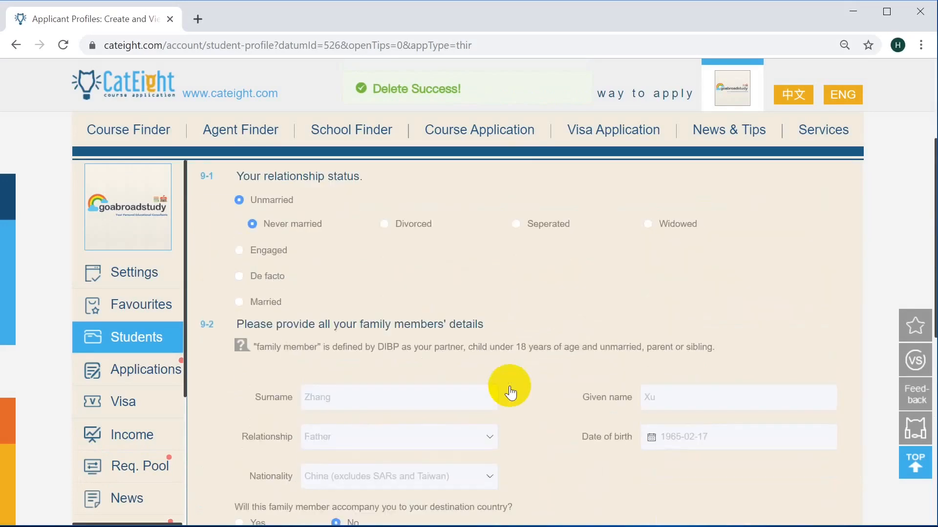
scroll(509, 385, down, 1)
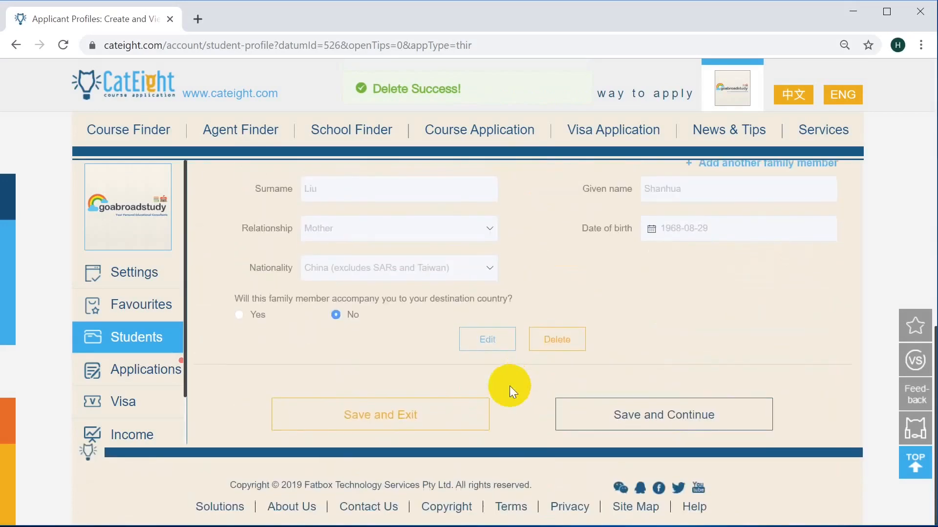
click(636, 417)
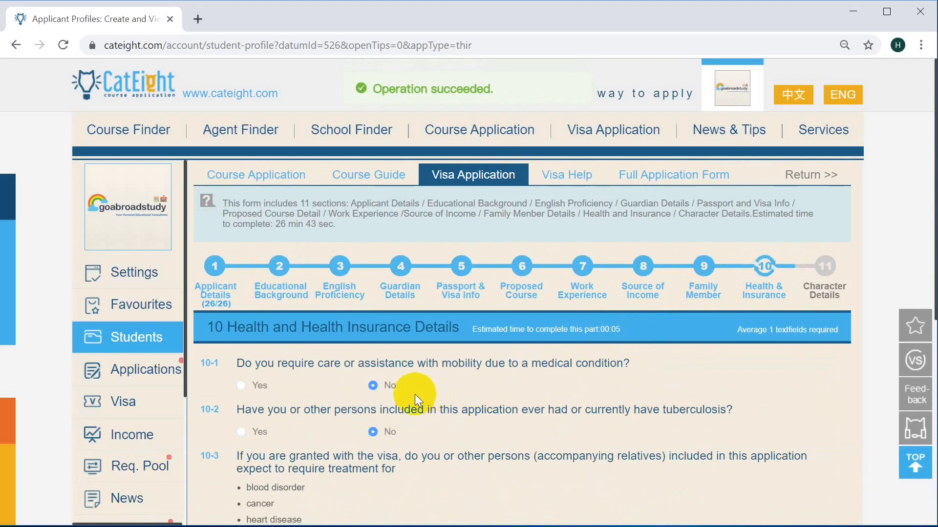
- Check the medical and health insurance answers and save the section, continuing to Character Details
scroll(415, 390, down, 2)
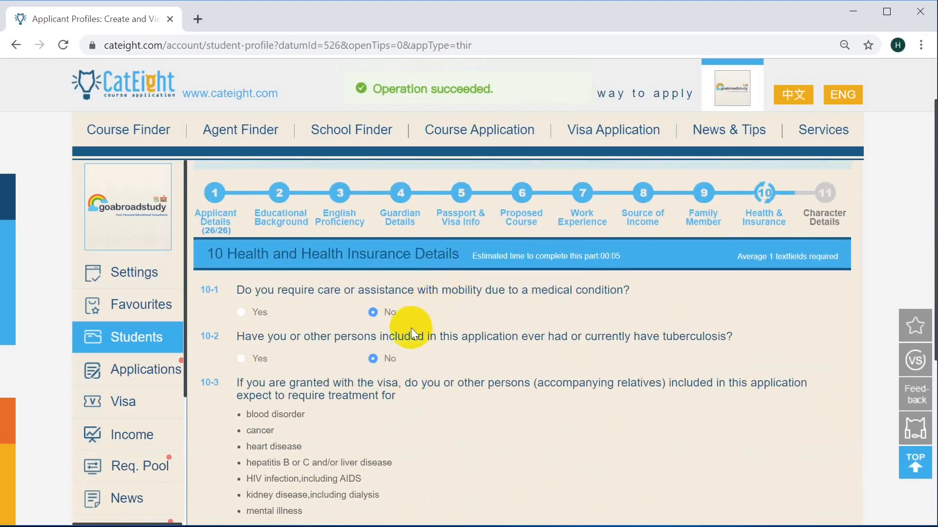
scroll(396, 342, down, 2)
scroll(396, 338, down, 2)
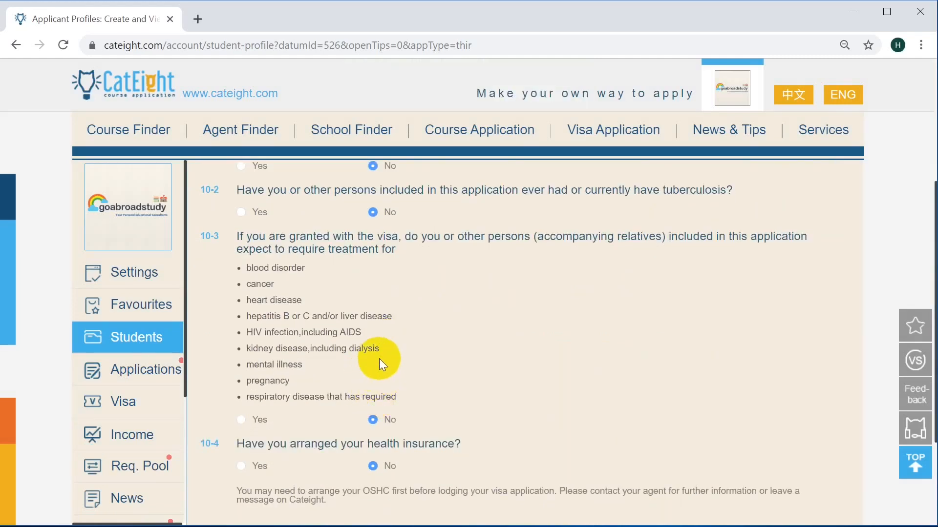
scroll(366, 419, down, 4)
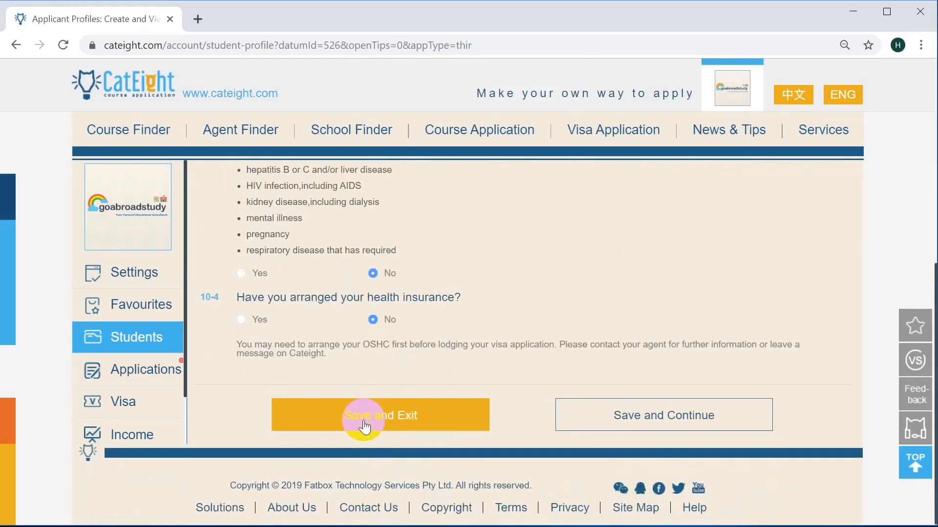
click(649, 412)
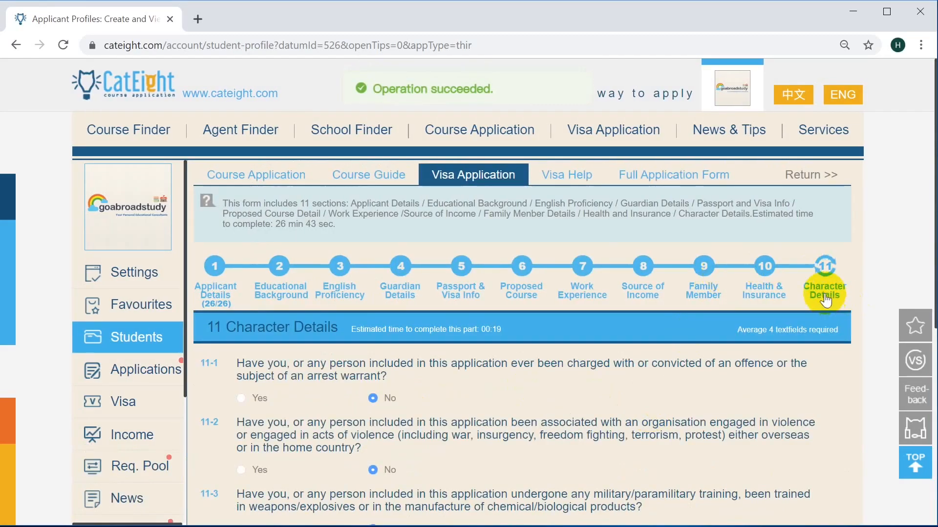
- Check the four Character Details answers and save the section, going on to the visa application
scroll(436, 399, down, 5)
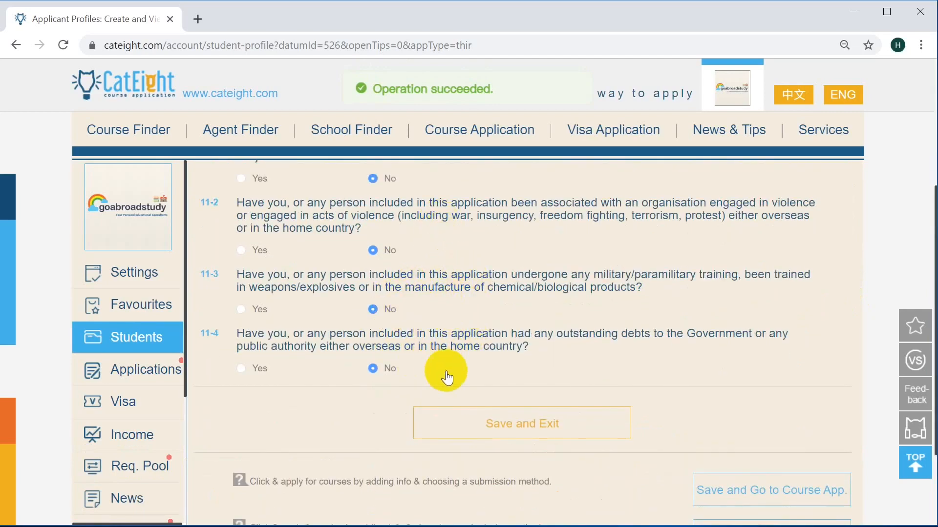
scroll(447, 379, down, 1)
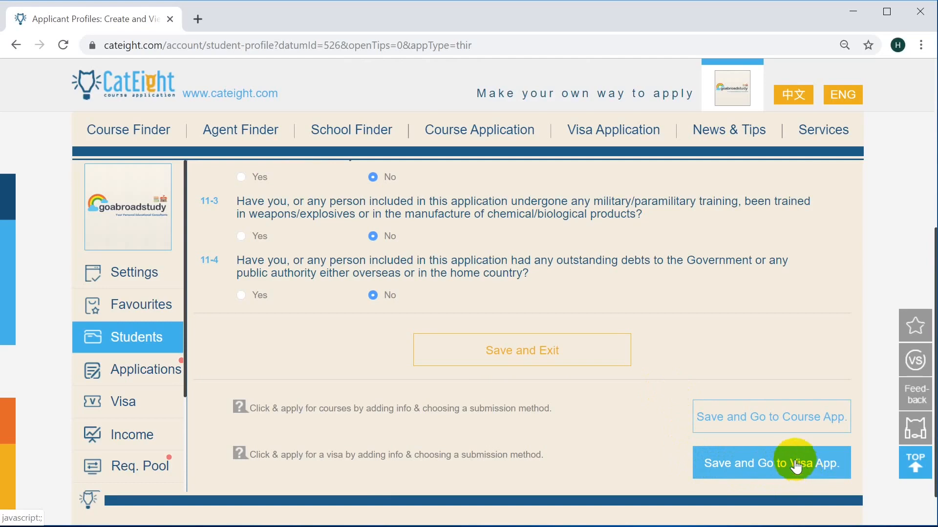
click(748, 467)
scroll(397, 310, down, 4)
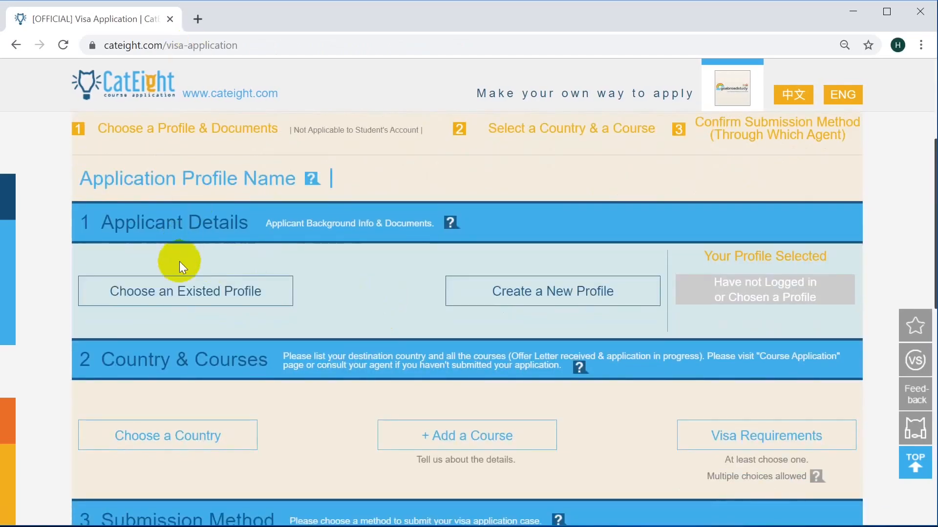
click(169, 288)
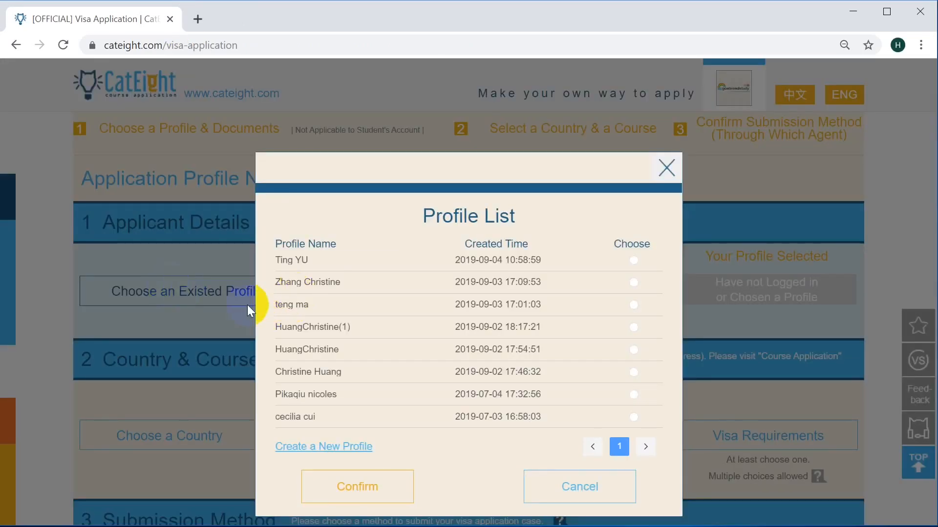
click(632, 282)
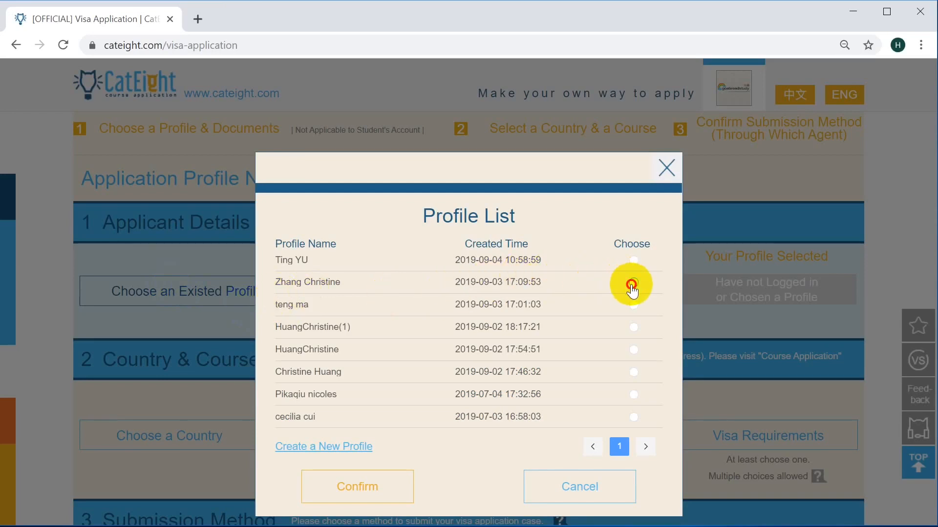
click(348, 491)
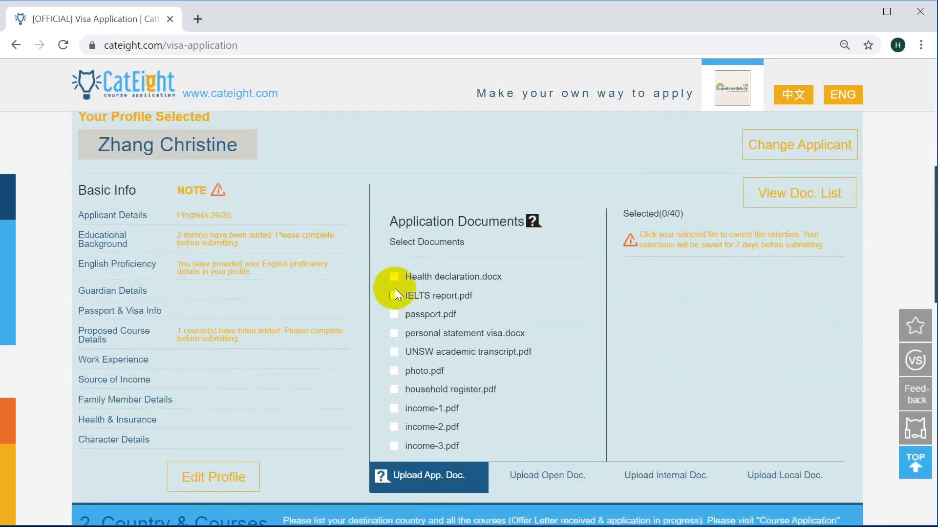
- Select all ten application documents, from Health declaration.docx and IELTS report.pdf through income-3.pdf
click(395, 276)
click(394, 295)
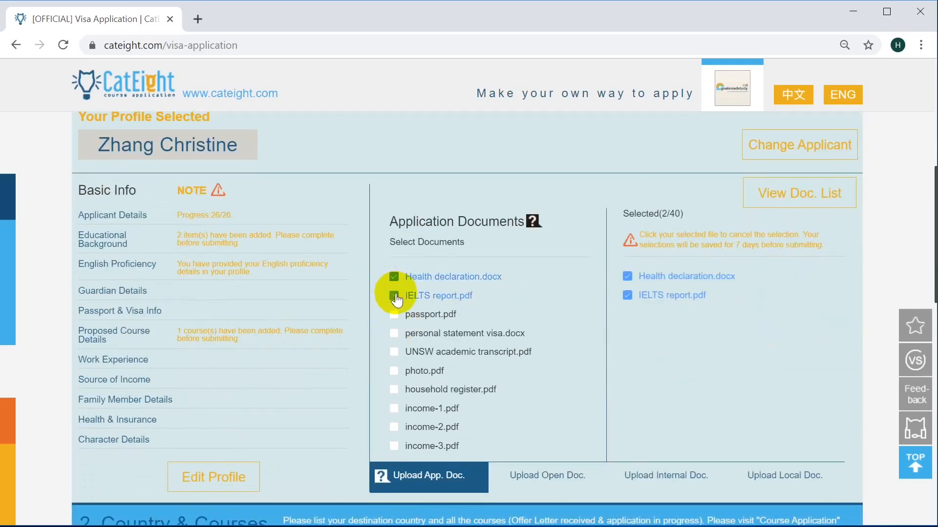
click(393, 314)
click(395, 335)
click(396, 353)
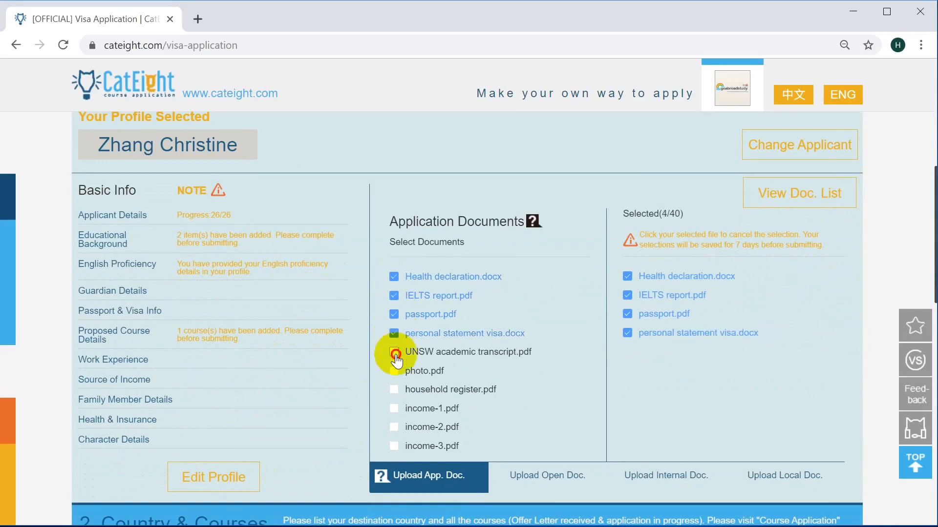
click(395, 371)
click(396, 391)
click(395, 409)
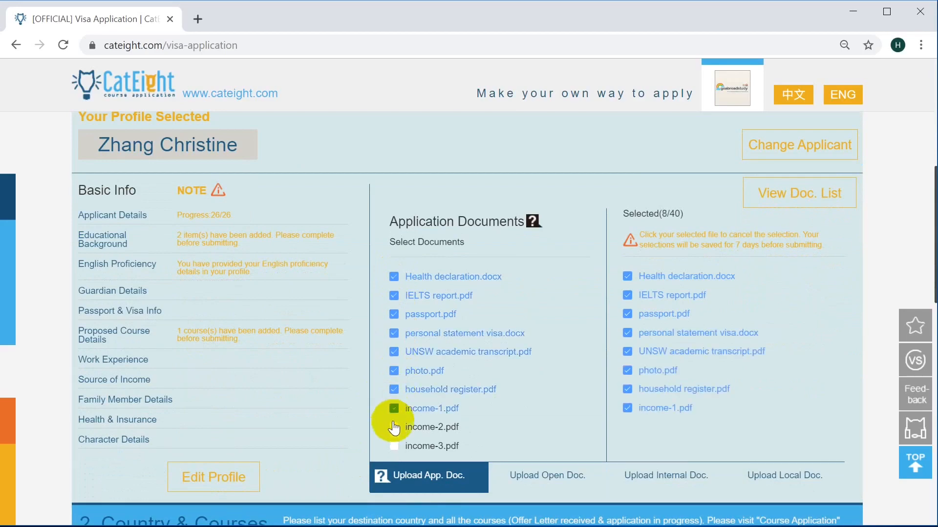
click(395, 428)
click(395, 446)
- Set Australia as the destination country under Country & Courses
scroll(395, 446, down, 3)
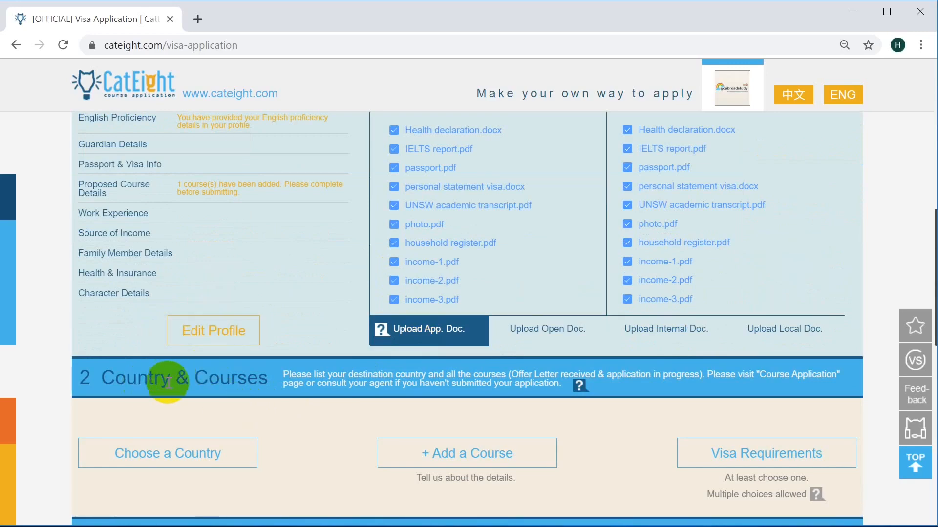
scroll(222, 389, down, 2)
click(214, 381)
scroll(280, 365, down, 2)
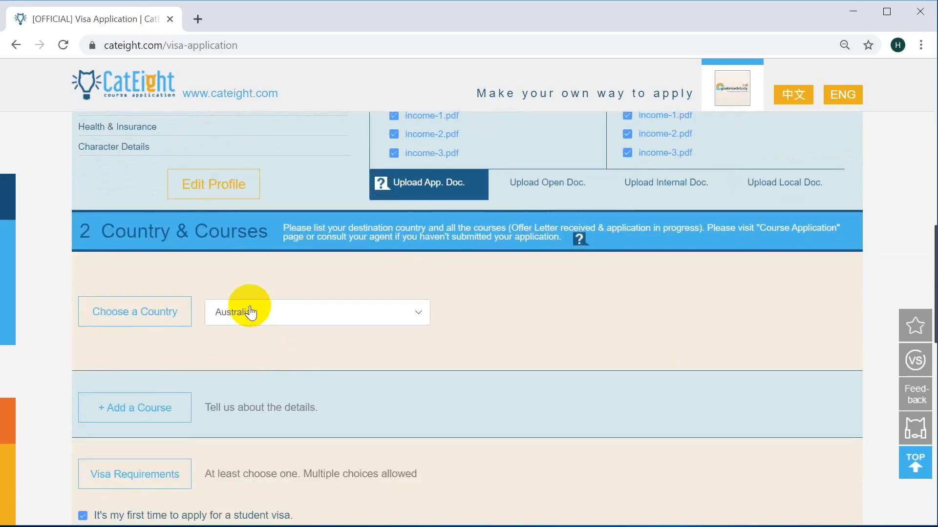
- Add a course entry and enter "The University of Sydney" as its institution name
scroll(171, 389, down, 2)
click(169, 348)
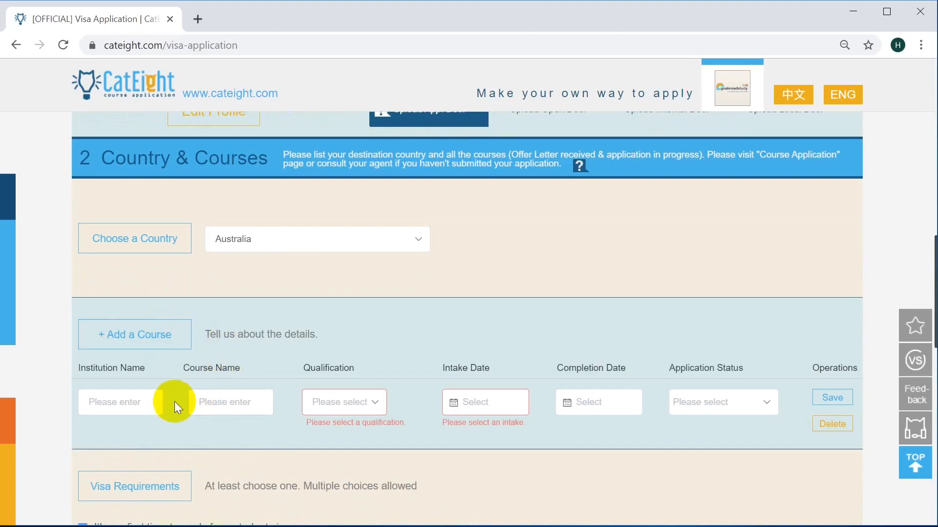
click(137, 402)
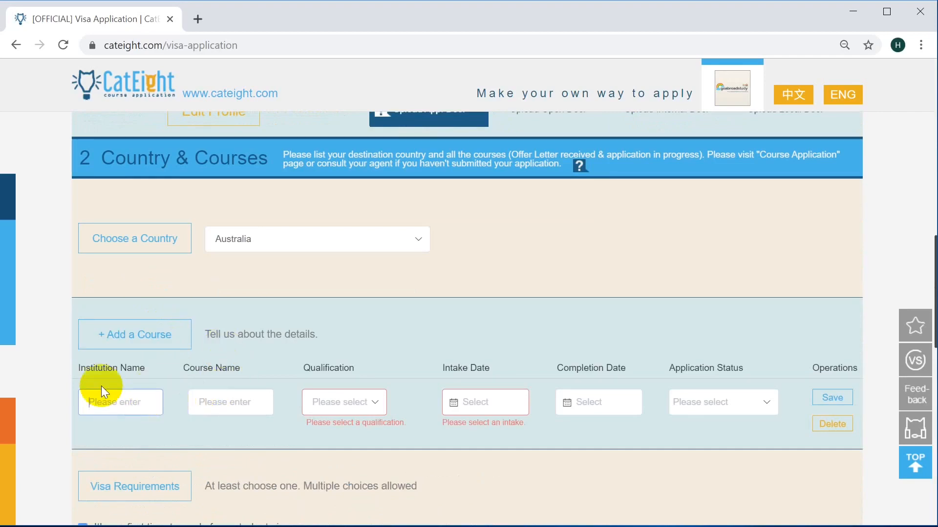
text(tHE)
key(BackSpace)
key(BackSpace)
key(BackSpace)
text(t)
key(BackSpace)
text(The University of Sydney)
key(Tab)
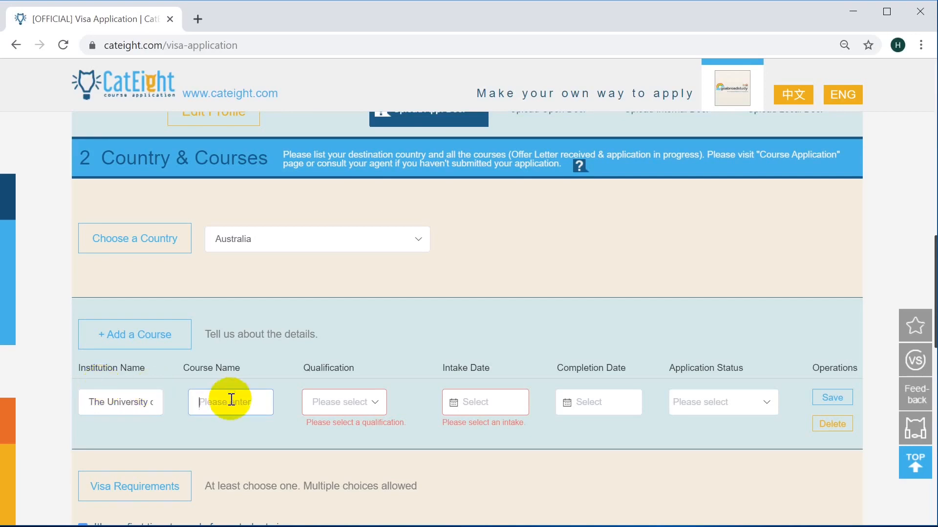
- Enter "master of accounting" as the course name and set its qualification to Master (Course Work)
text(master)
text( of)
text( accounting)
key(Tab)
click(340, 402)
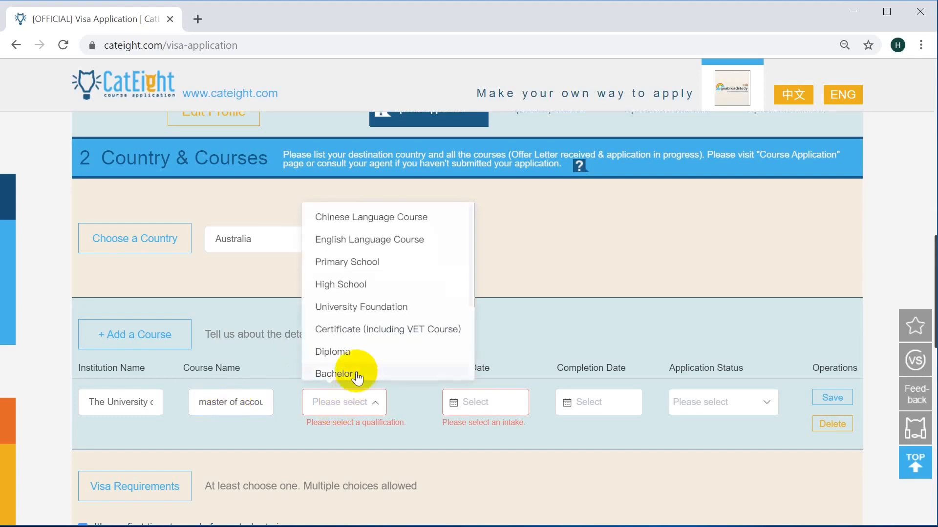
scroll(387, 314, down, 3)
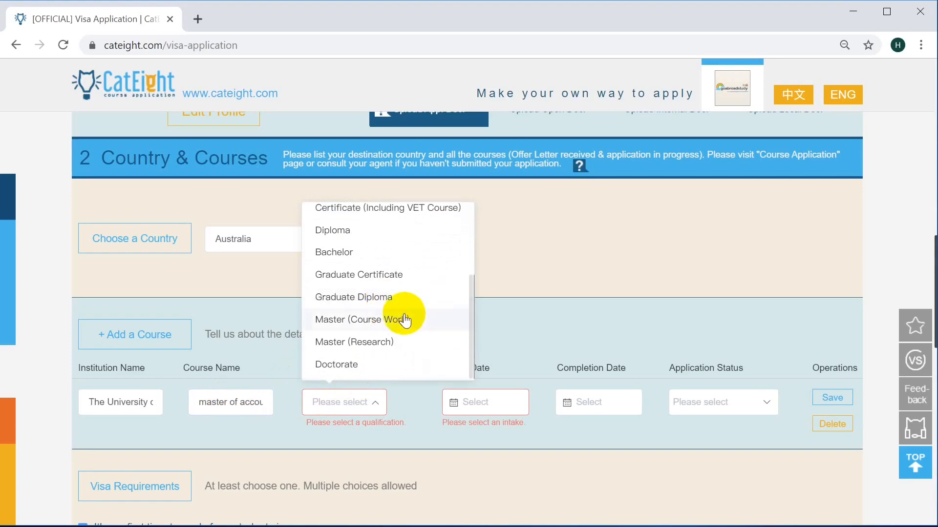
click(405, 320)
- Set the course's intake date to March 2020 and its completion date to November 2021
click(482, 405)
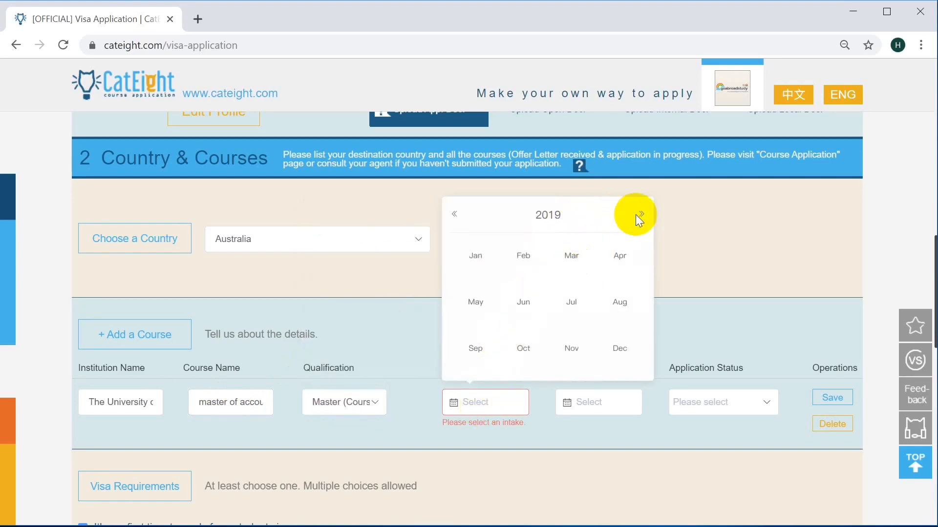
click(639, 217)
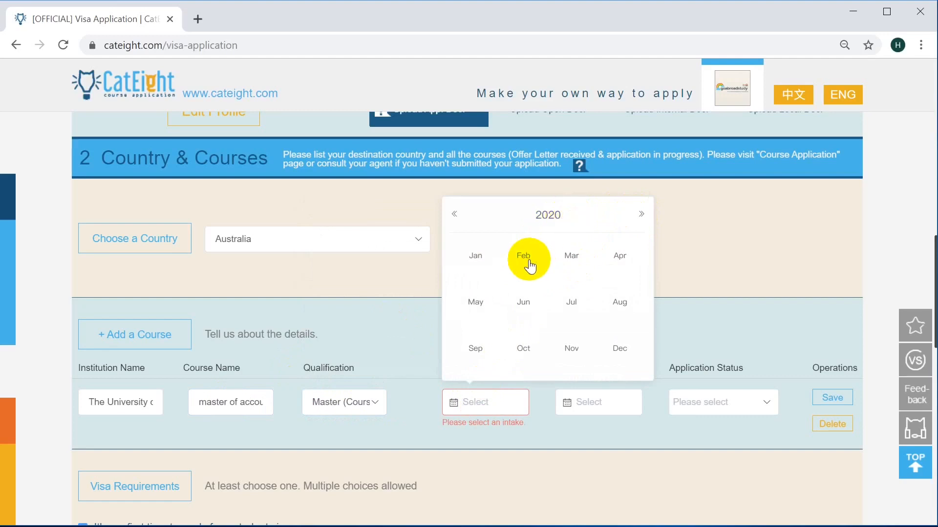
click(572, 255)
click(584, 400)
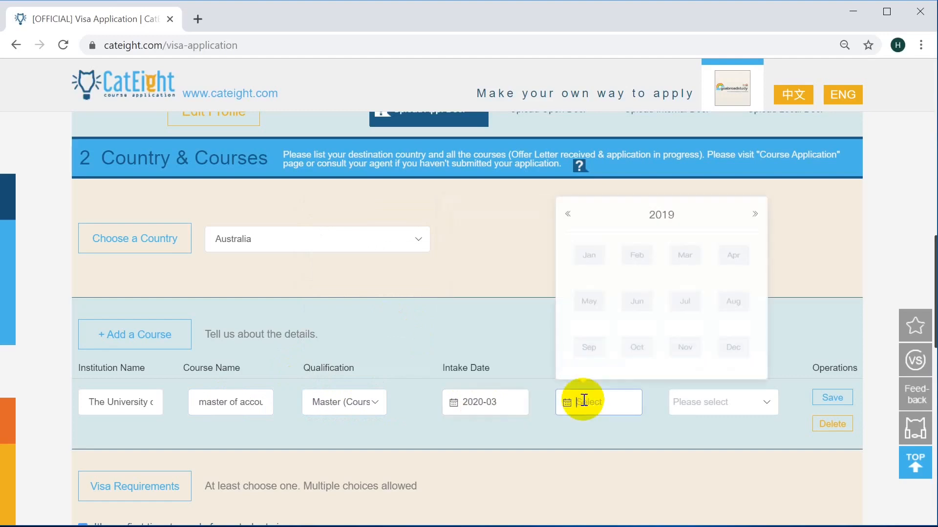
click(756, 216)
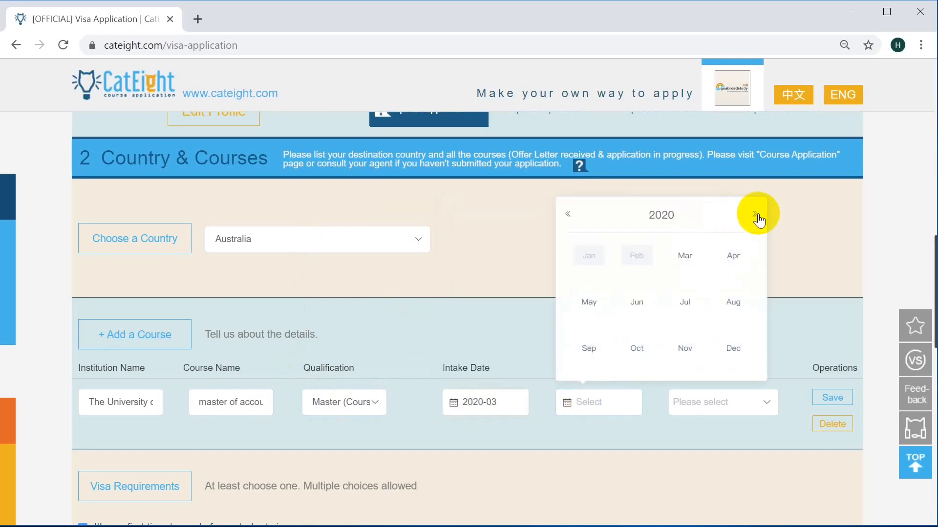
click(757, 216)
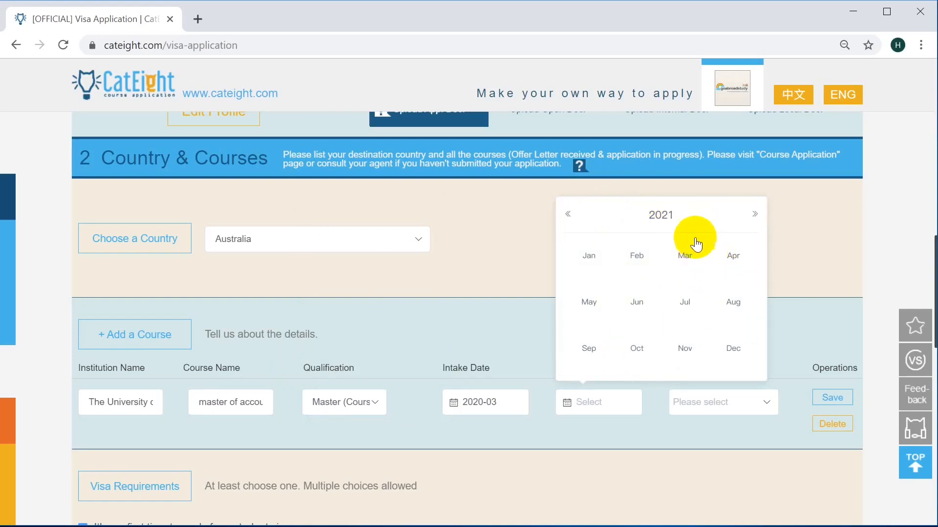
click(684, 349)
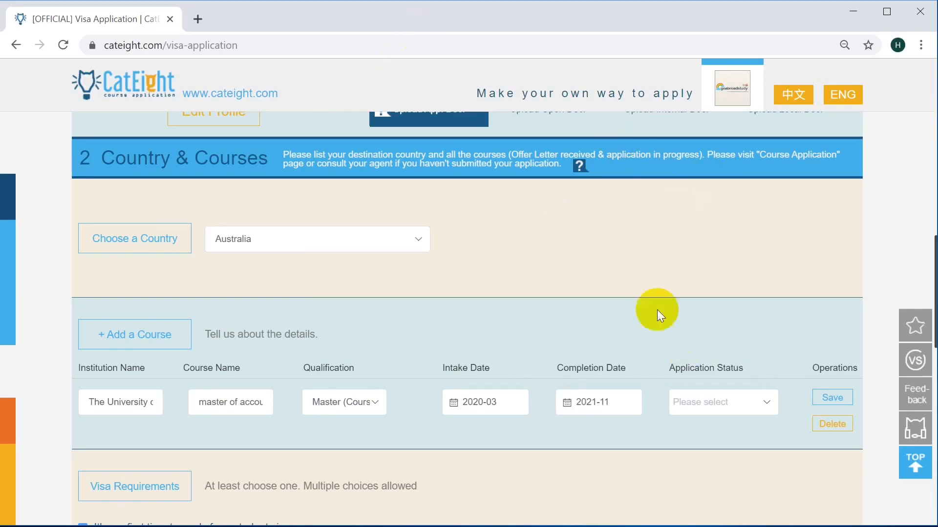
- Set the application status to "I'm still preparing with application not yet submitted." and save the course entry
click(735, 406)
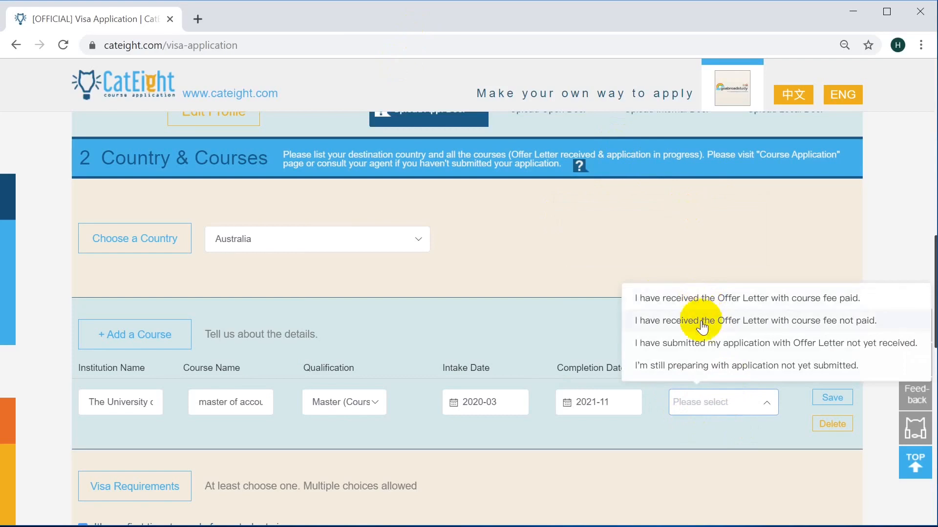
click(696, 375)
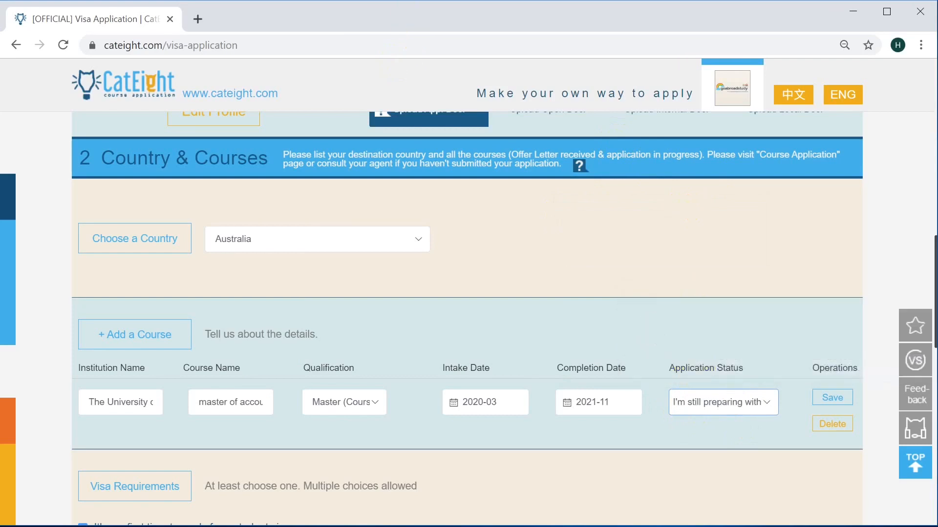
click(841, 397)
- Examine the Internal/Offline, Request Pool and Agent submission methods and the options each one offers
scroll(441, 273, down, 3)
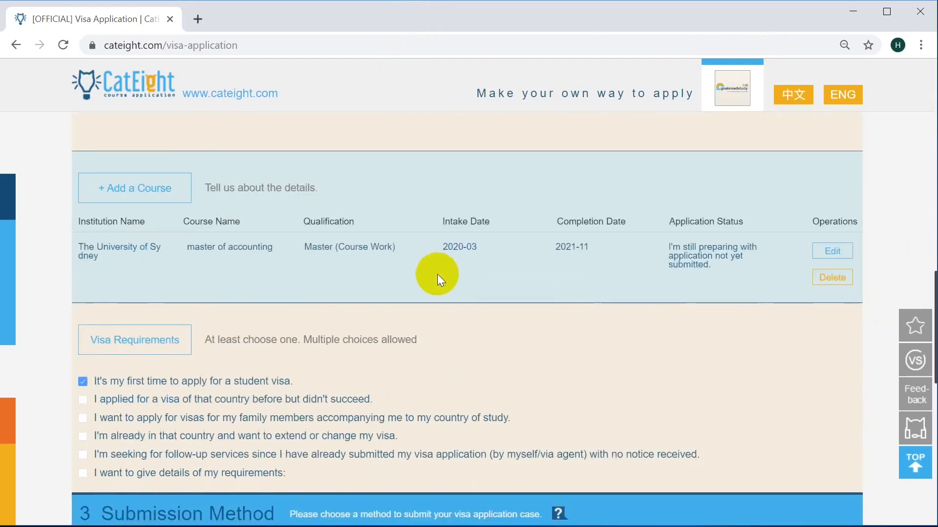
scroll(420, 321, down, 3)
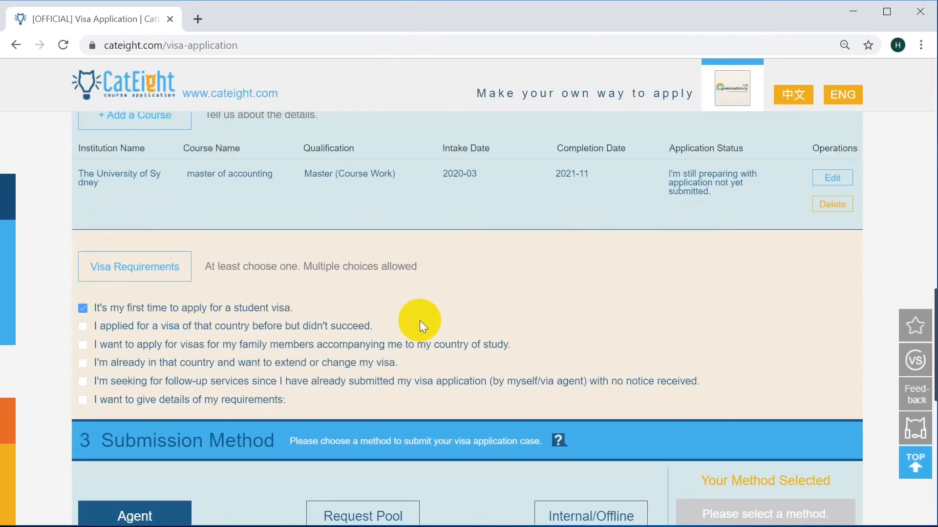
scroll(420, 320, down, 2)
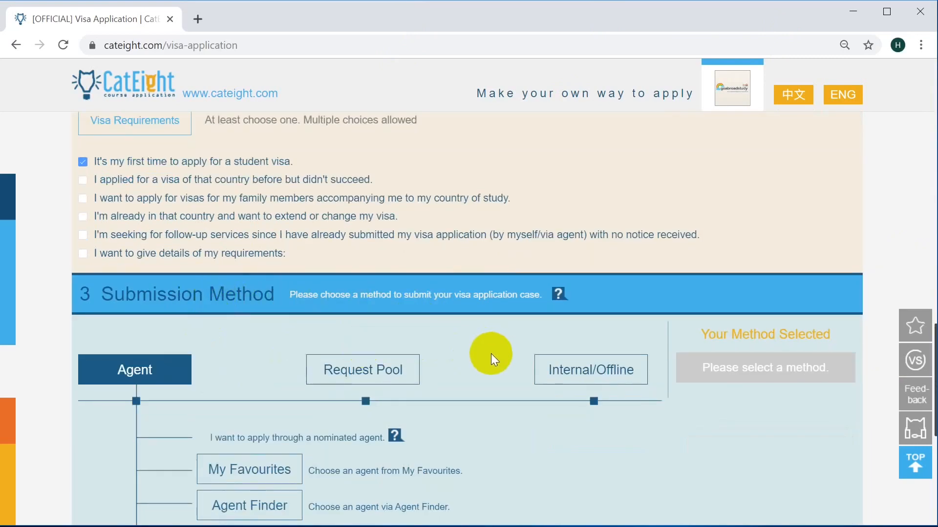
click(543, 370)
scroll(550, 365, down, 2)
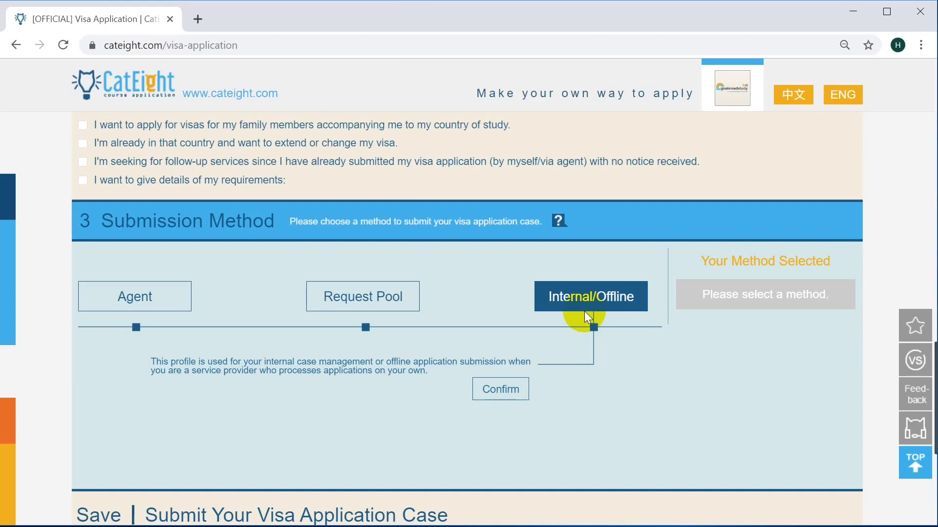
click(407, 305)
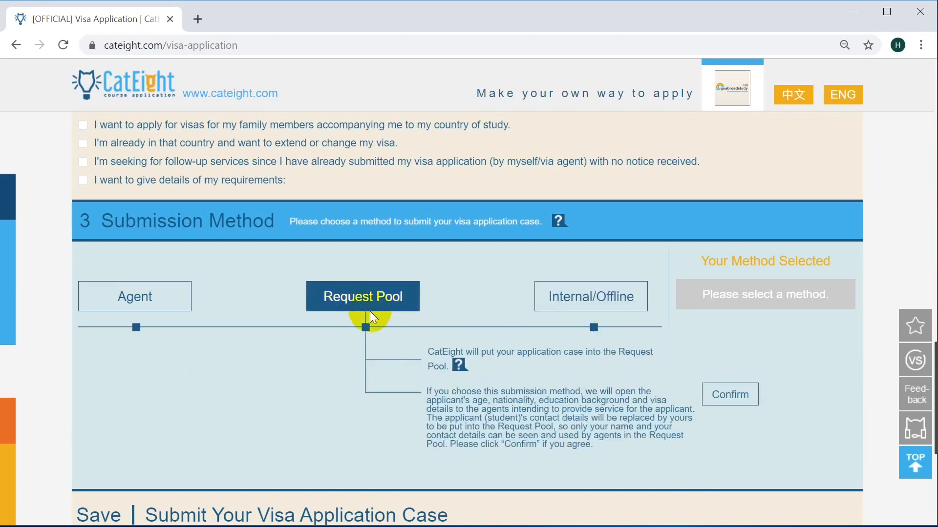
click(187, 289)
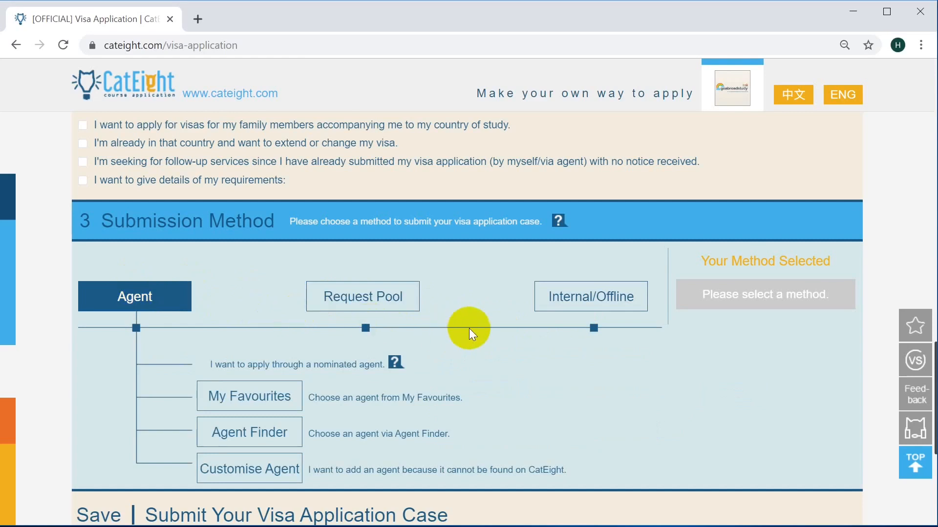
click(416, 302)
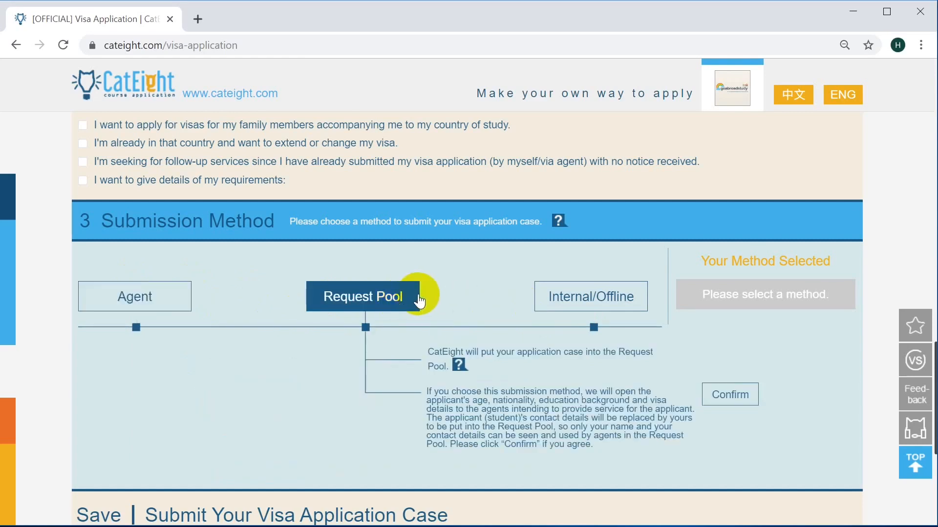
click(547, 308)
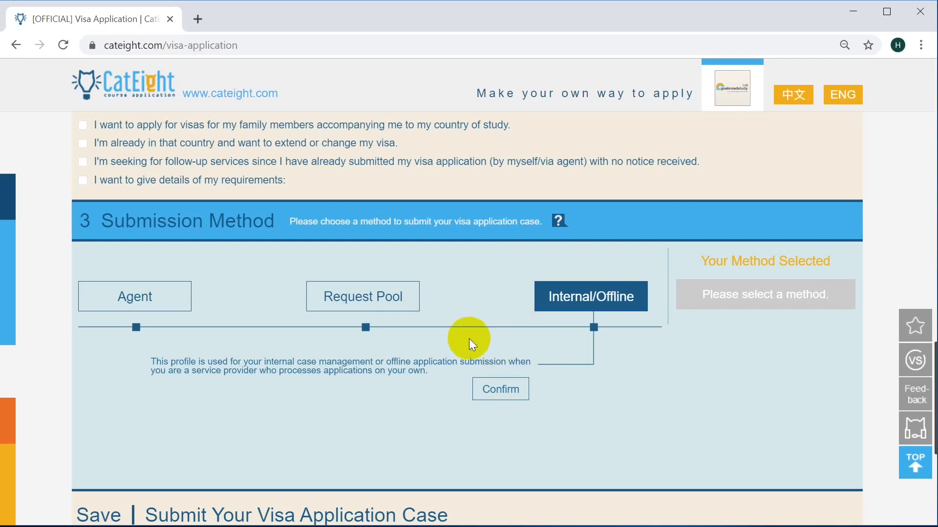
click(391, 306)
click(142, 299)
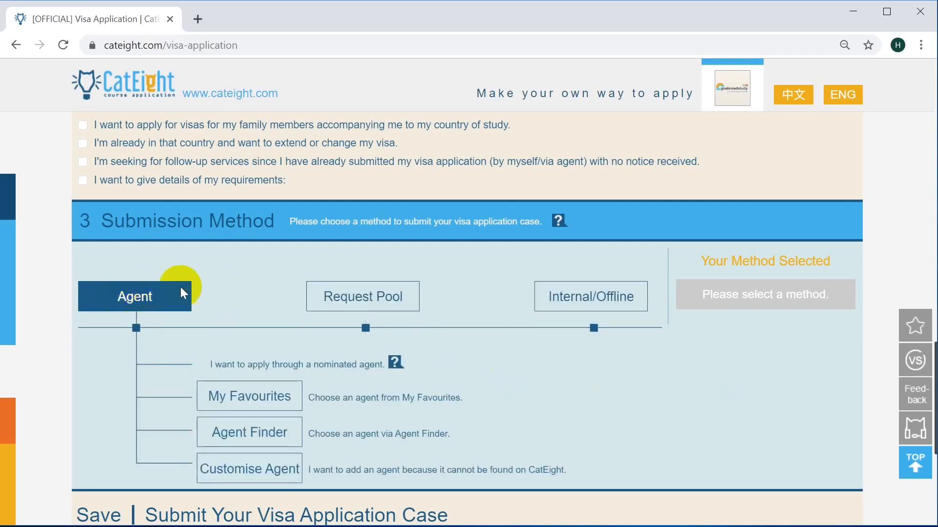
click(377, 296)
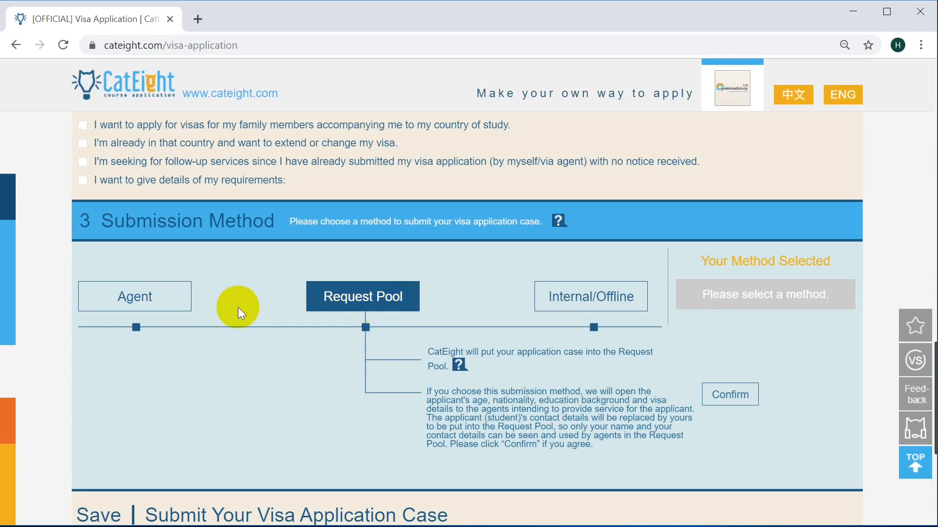
click(166, 302)
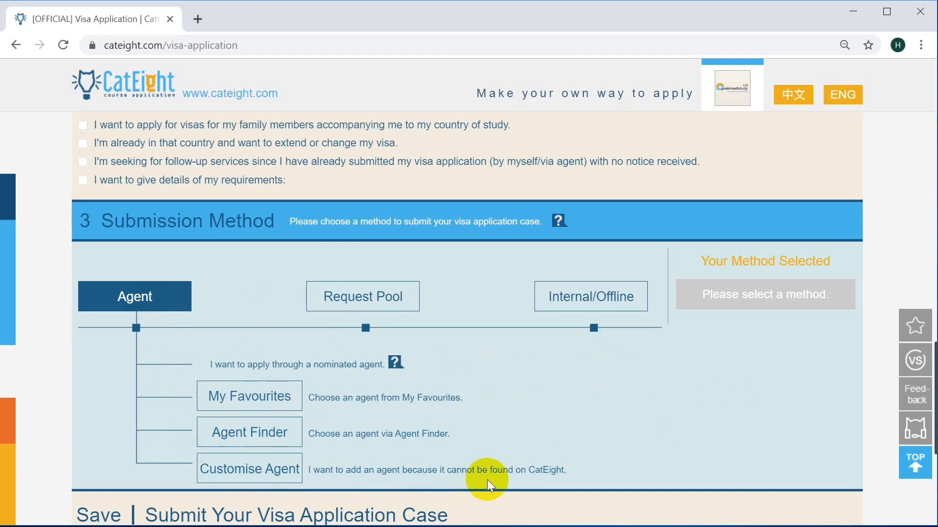
click(376, 293)
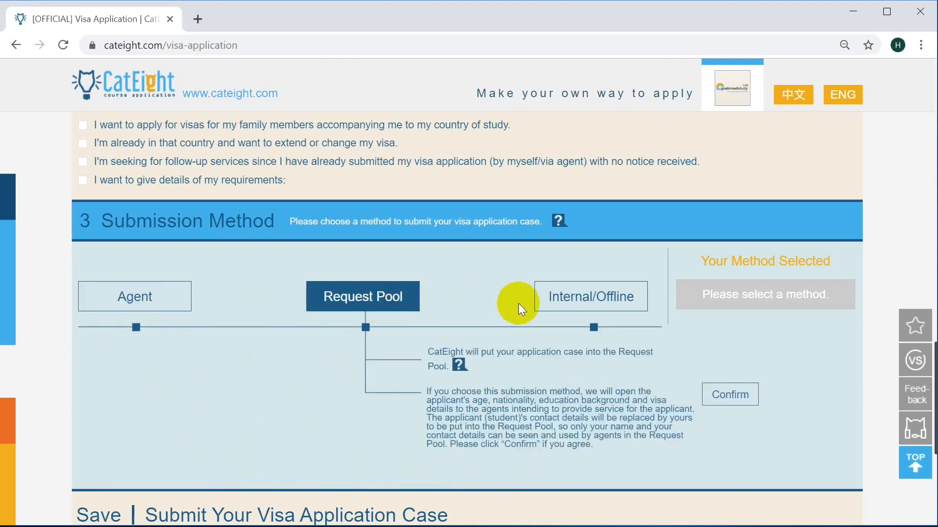
- Choose and confirm Internal/Offline as the submission method for the visa application case
click(557, 302)
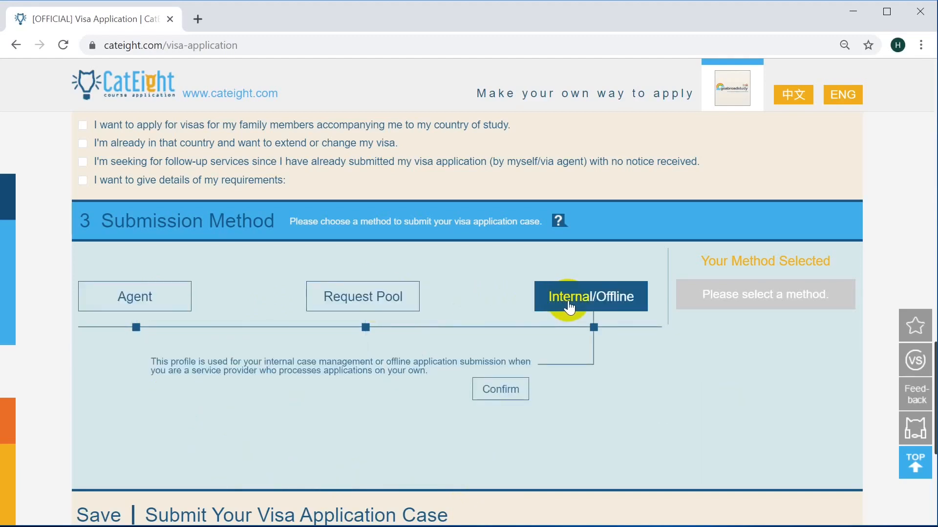
click(510, 391)
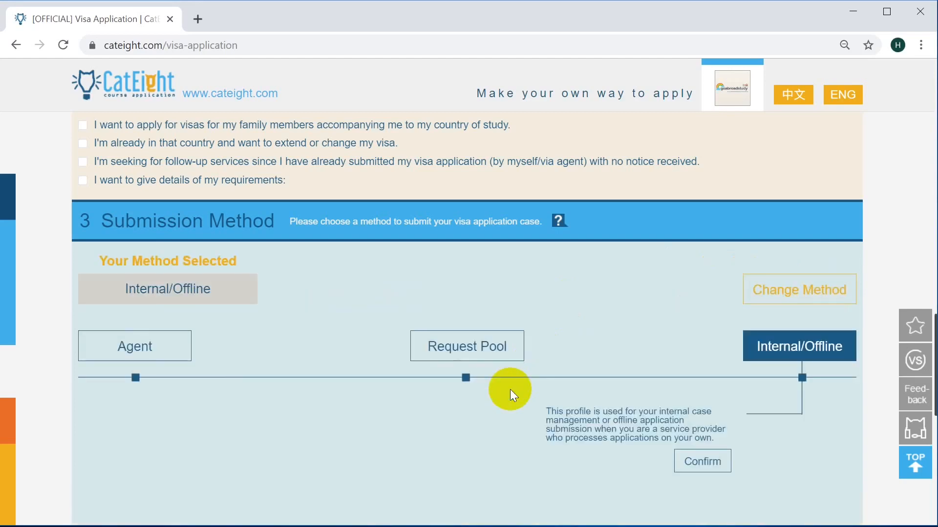
- Agree to the Agreement of Third Party's Using of CatEight, submit the visa application case and confirm the submission
scroll(363, 341, down, 3)
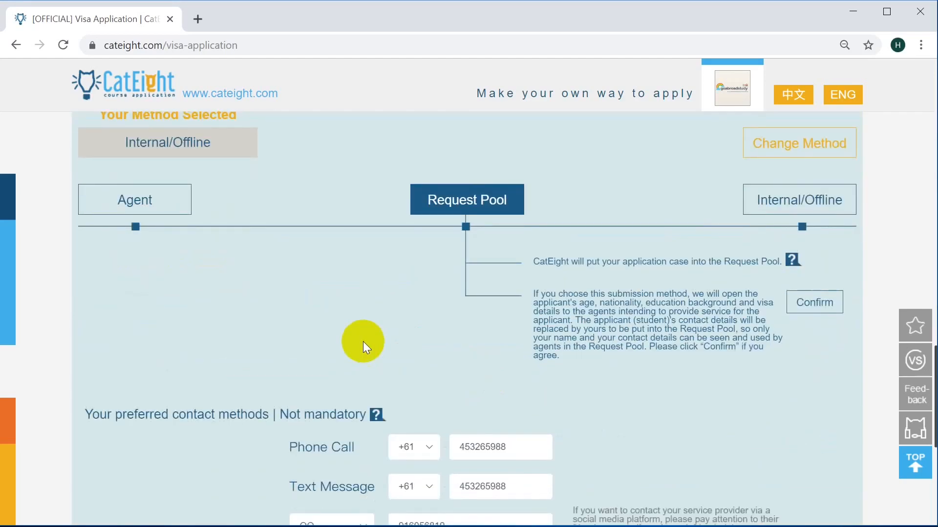
scroll(362, 341, down, 2)
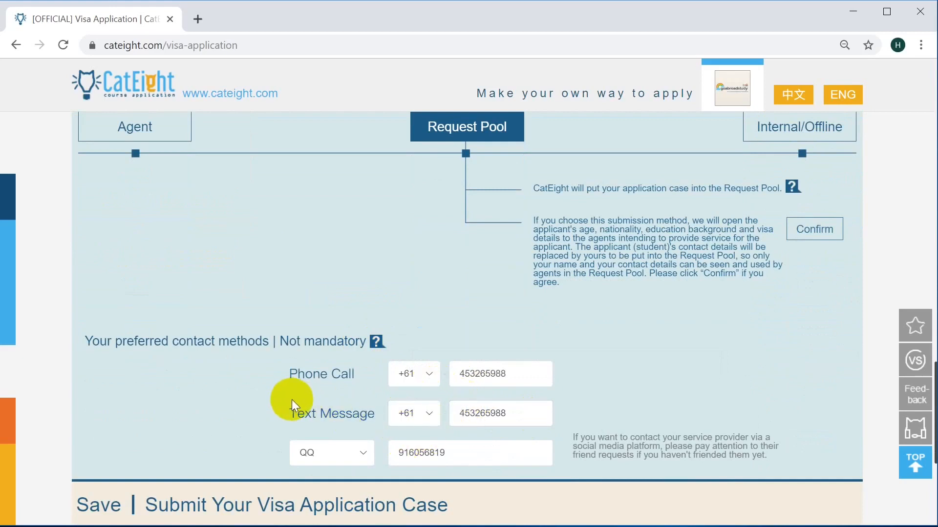
scroll(291, 400, down, 2)
scroll(291, 400, down, 2)
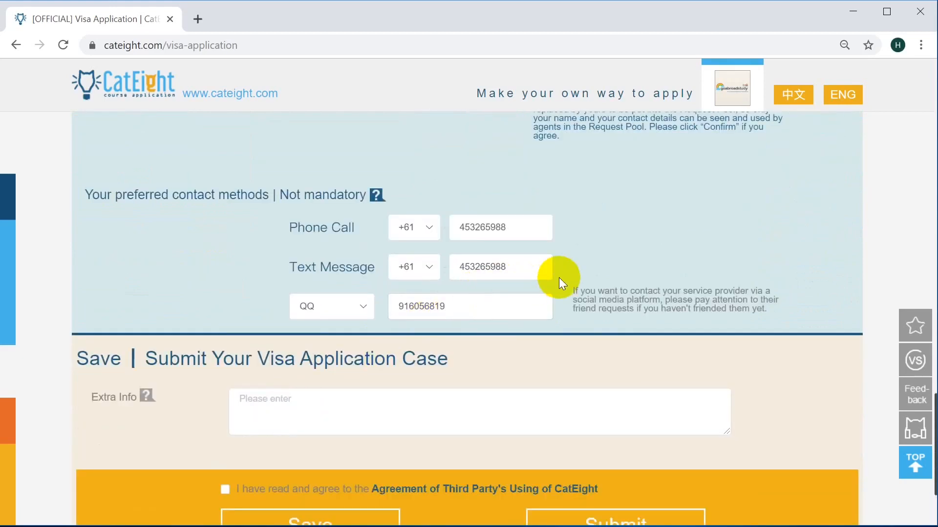
scroll(515, 268, up, 2)
scroll(498, 297, down, 2)
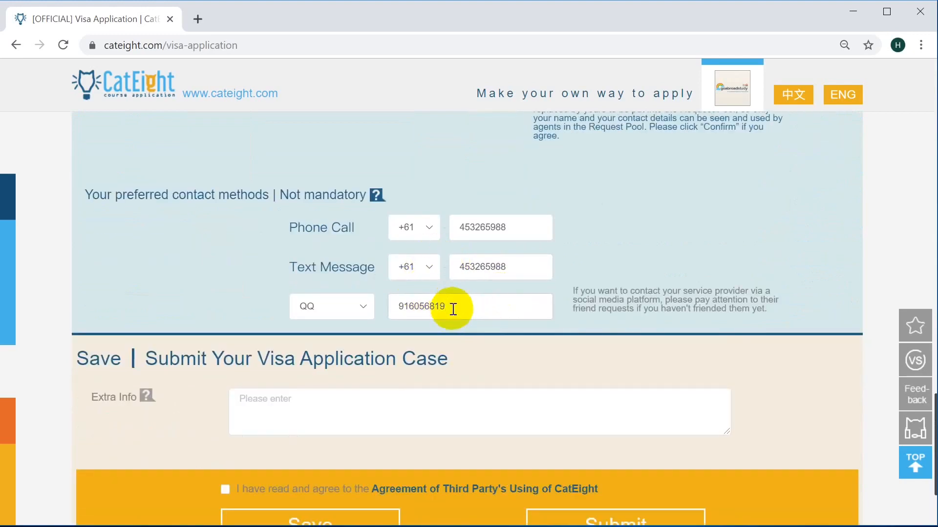
scroll(345, 382, down, 2)
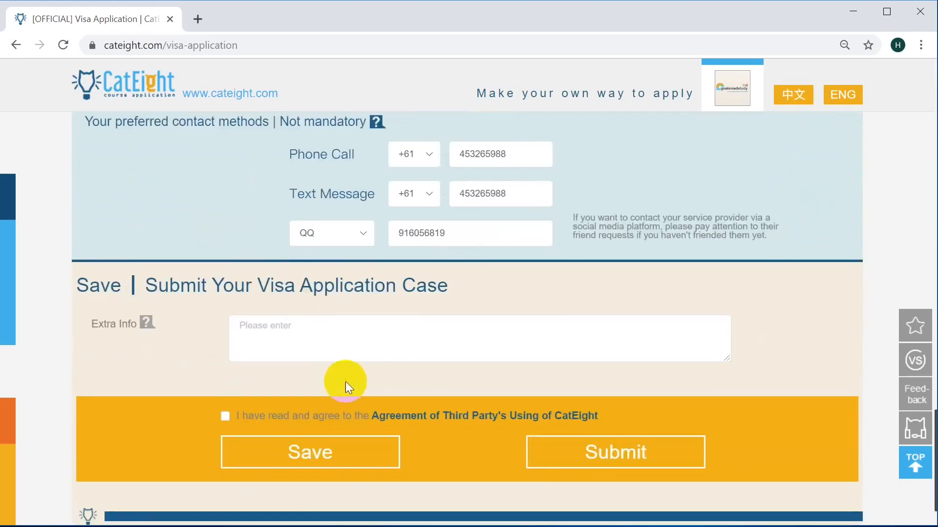
click(225, 416)
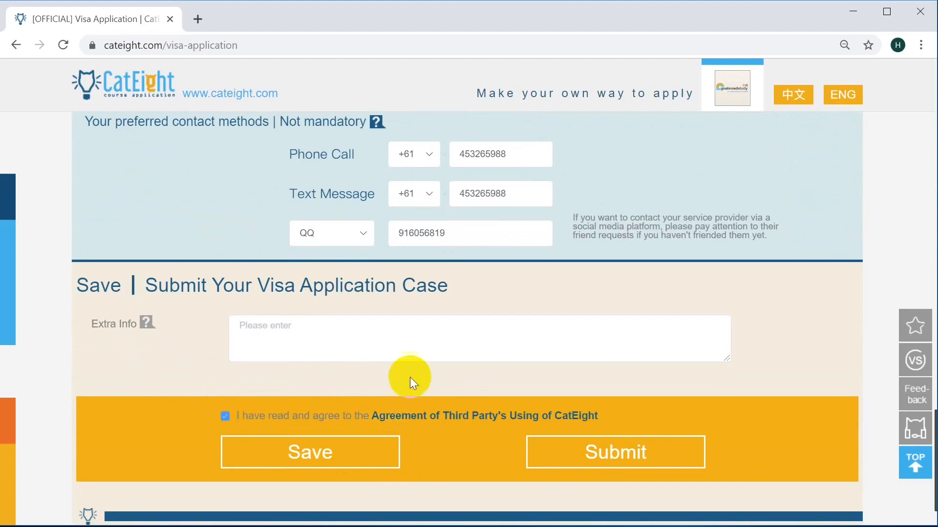
click(599, 456)
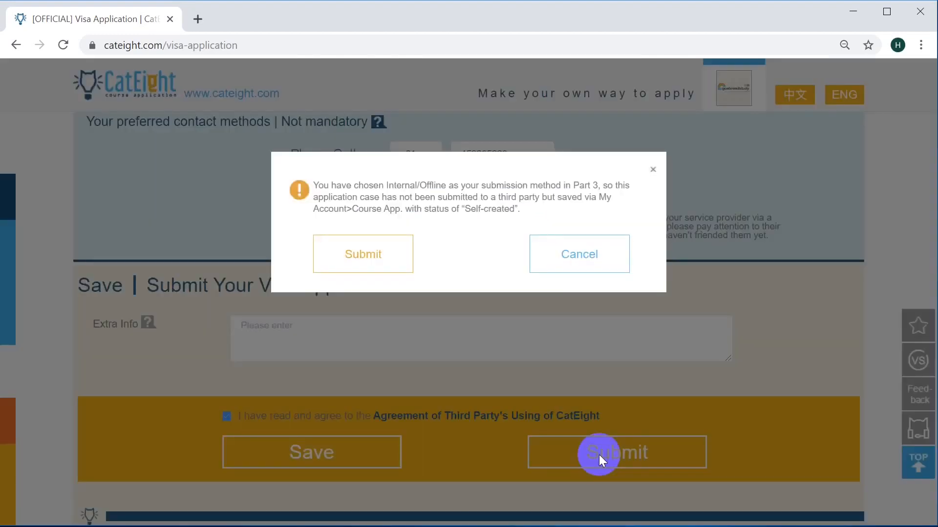
click(370, 252)
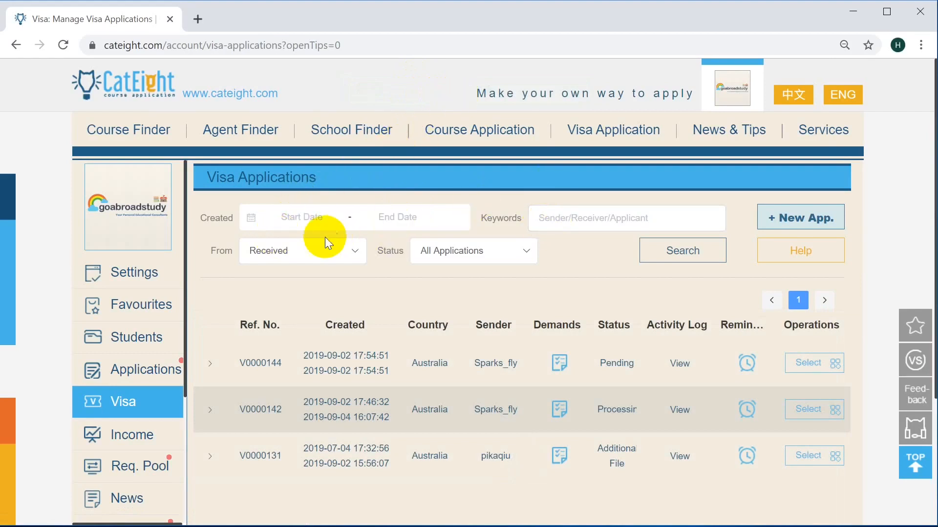
- Filter the Visa Applications list by Self-created origin and run the search
click(320, 250)
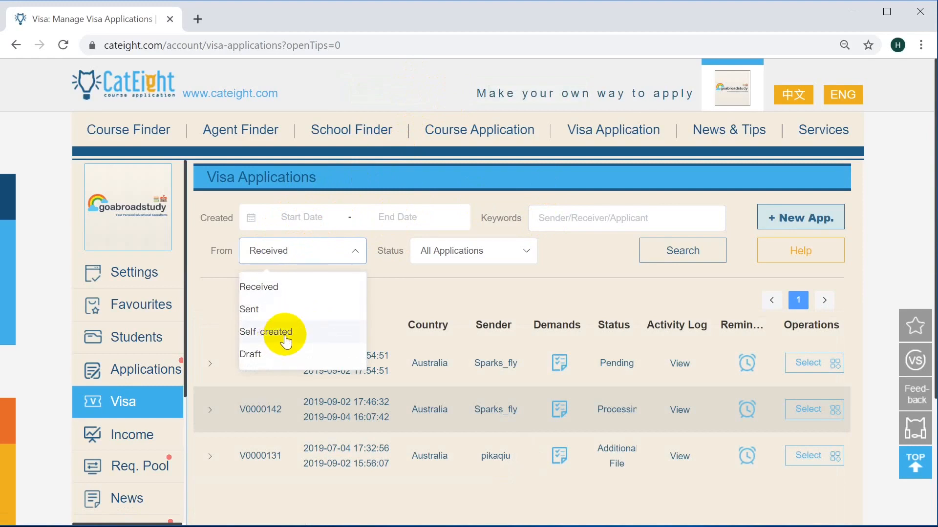
click(286, 332)
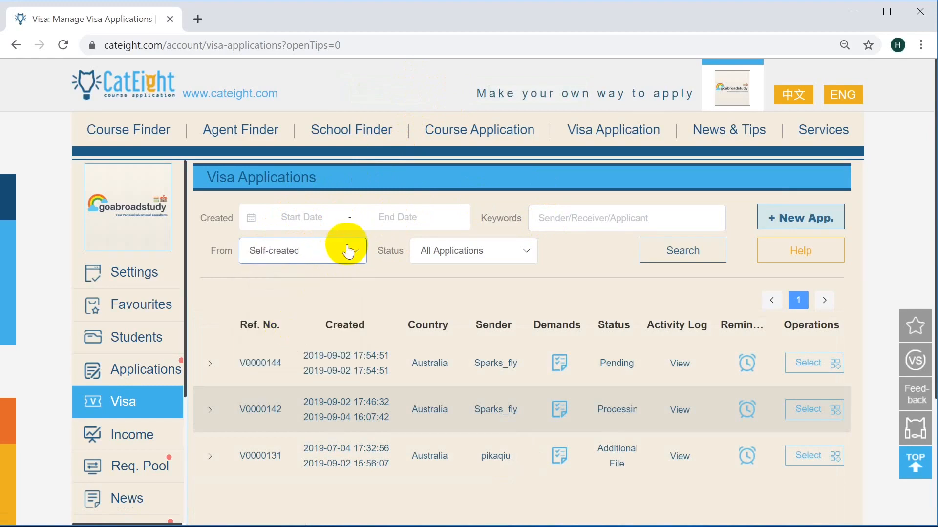
click(669, 256)
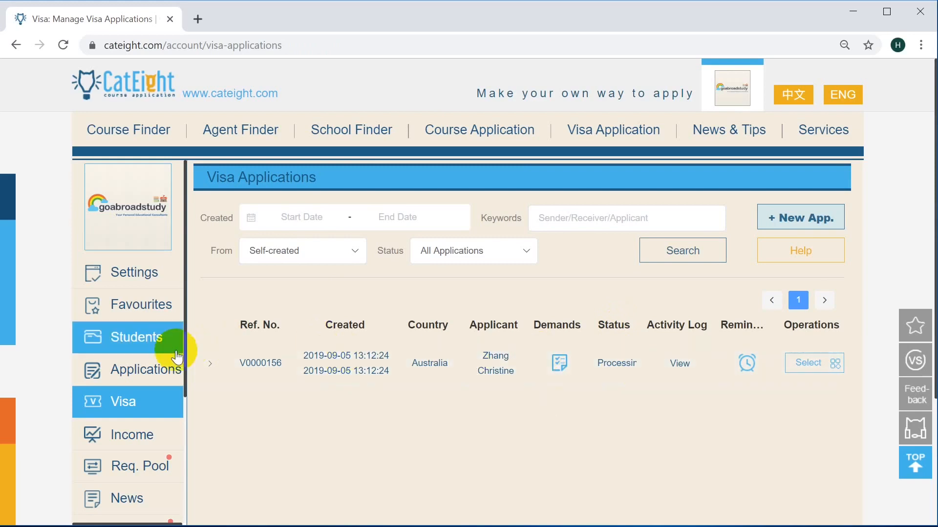
- Open the student profile that has one visa application for editing and examine its Visa Application form
click(165, 337)
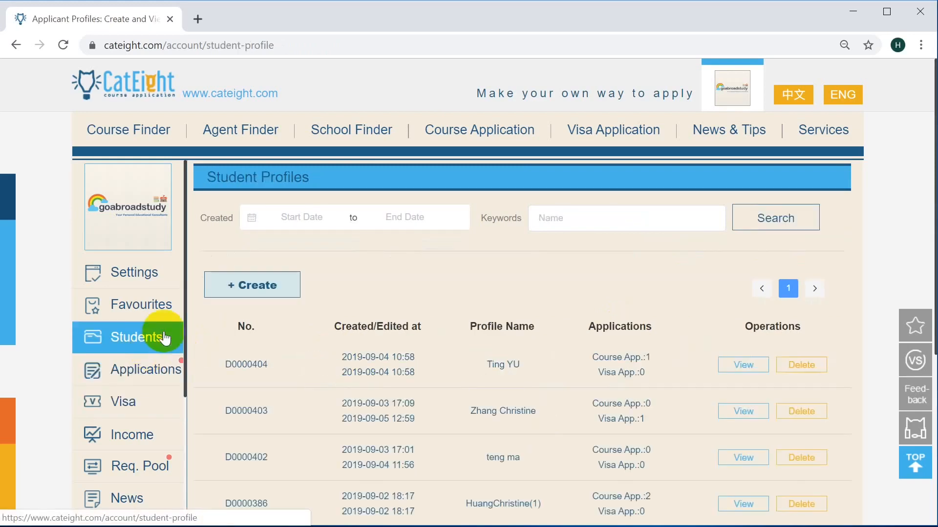
click(757, 410)
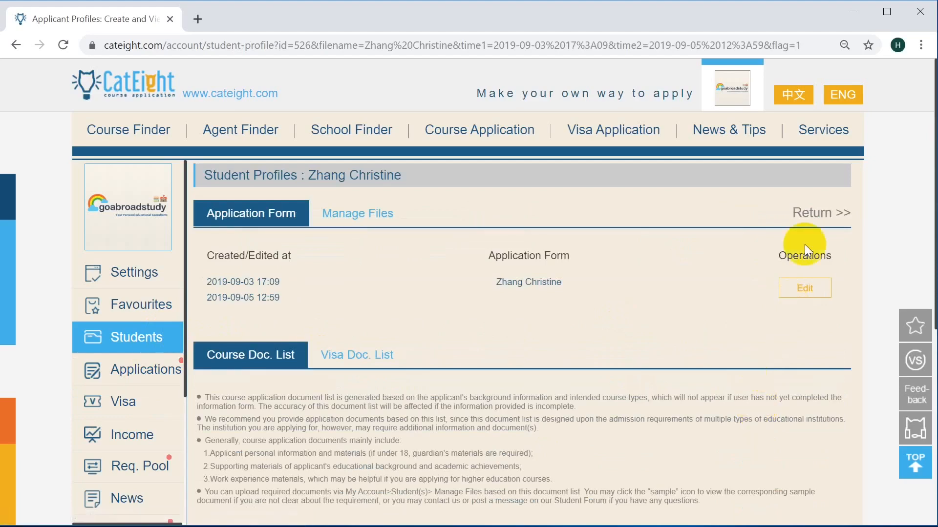
click(807, 292)
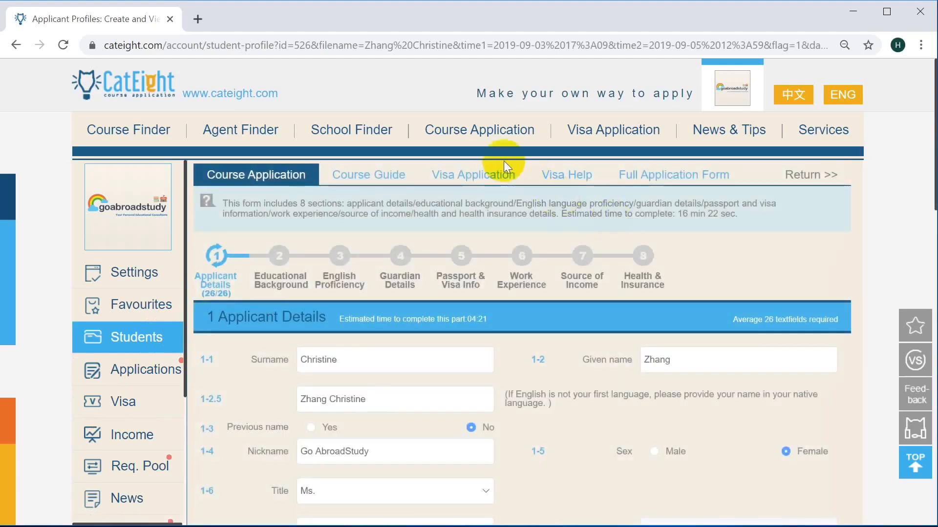
click(478, 181)
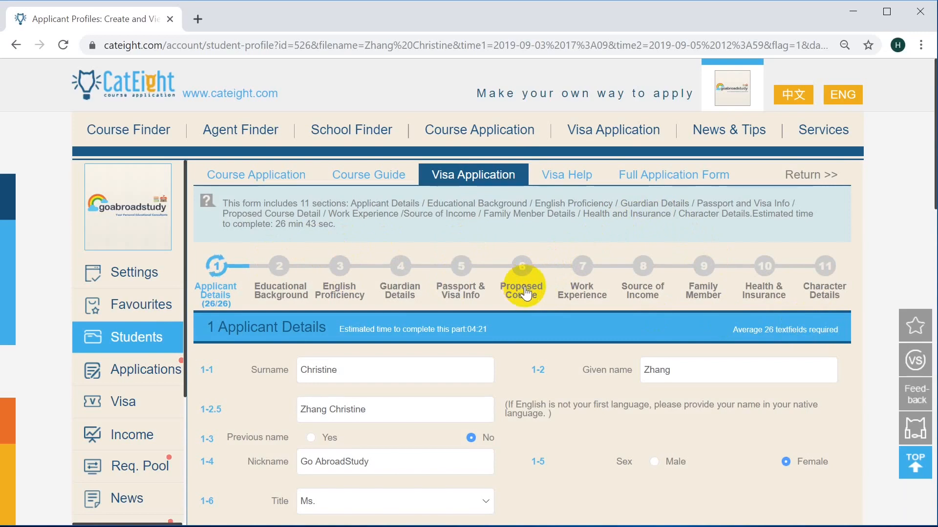
scroll(512, 305, down, 6)
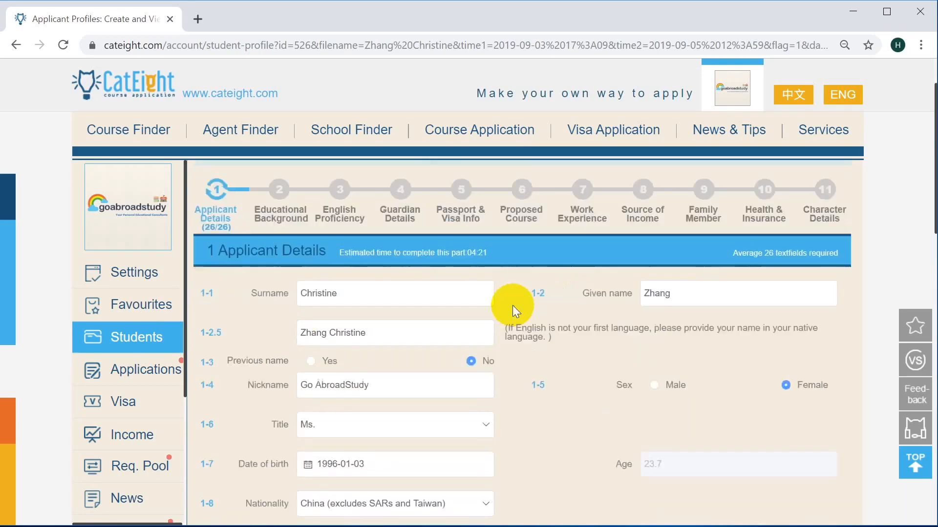
scroll(511, 306, down, 3)
scroll(512, 307, up, 9)
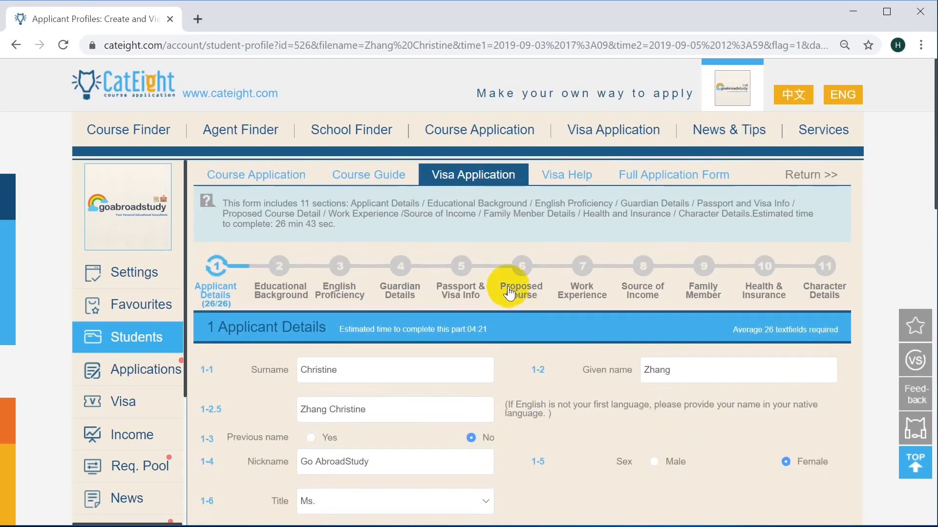
- Switch to the Course Application form and examine its Applicant Details section
click(285, 191)
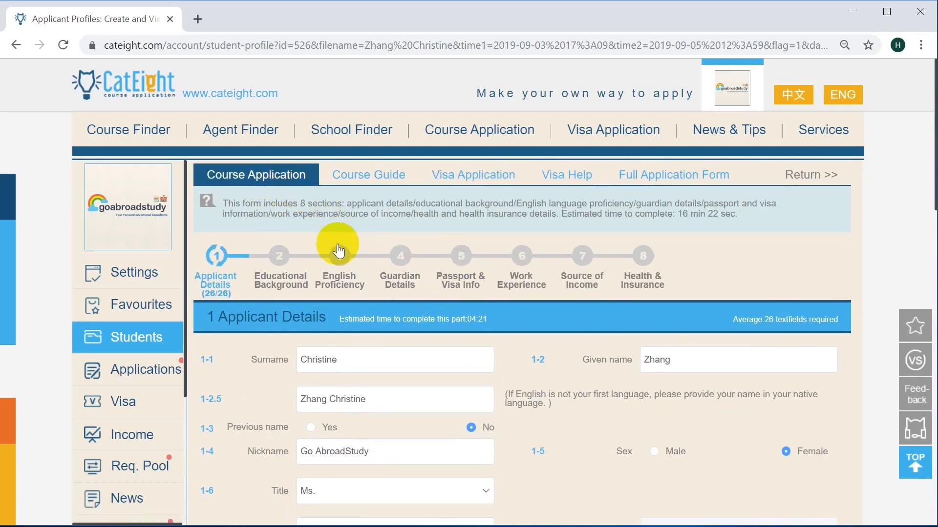
scroll(342, 259, down, 3)
scroll(364, 295, up, 3)
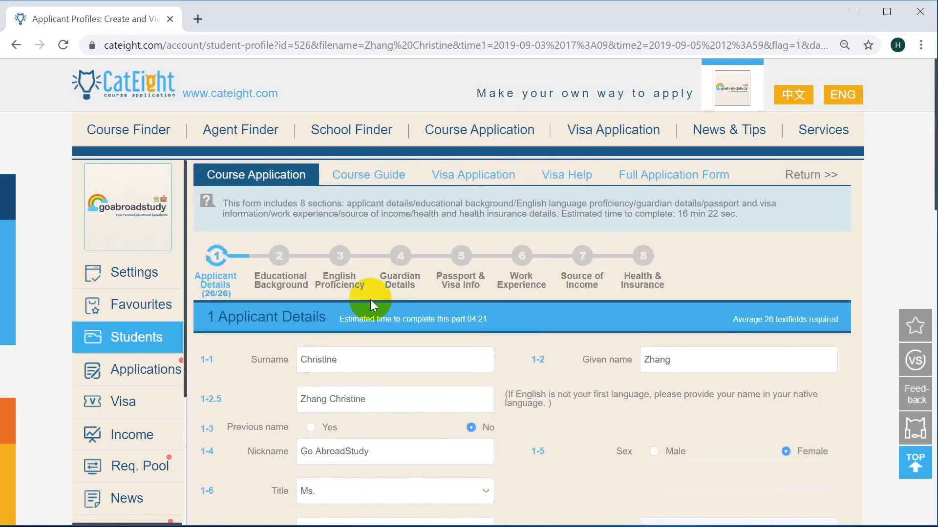
scroll(393, 312, down, 1)
scroll(393, 323, down, 4)
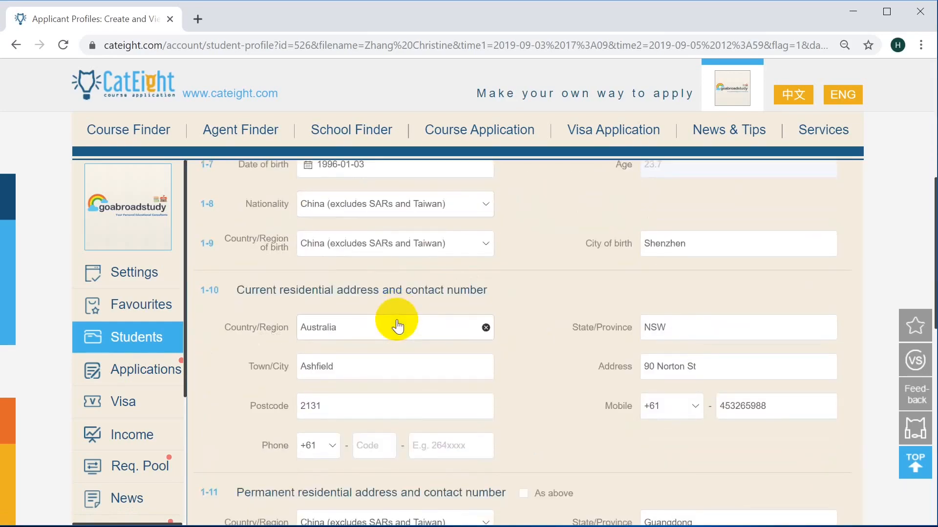
scroll(498, 345, up, 4)
scroll(500, 345, up, 2)
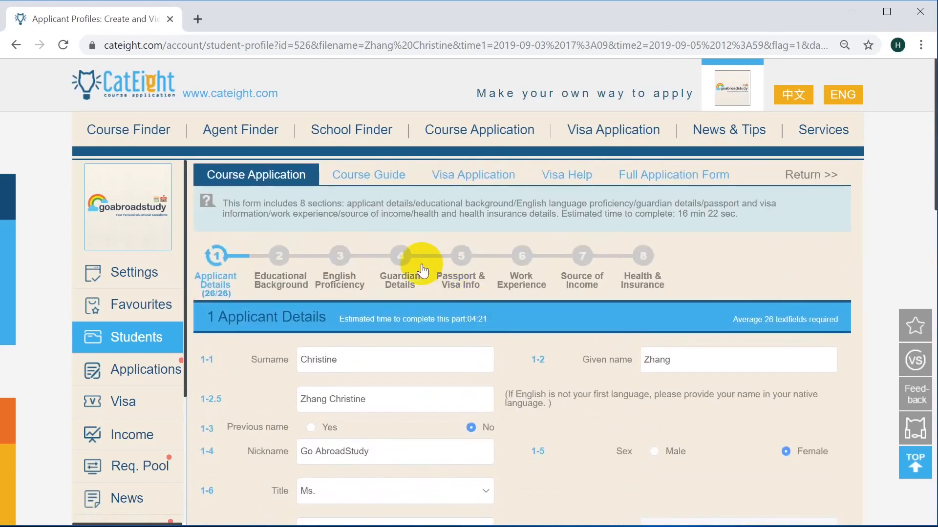
- Review the Course Application form's sections from English Proficiency through Health & Insurance, then return to the Visa Application form
click(338, 255)
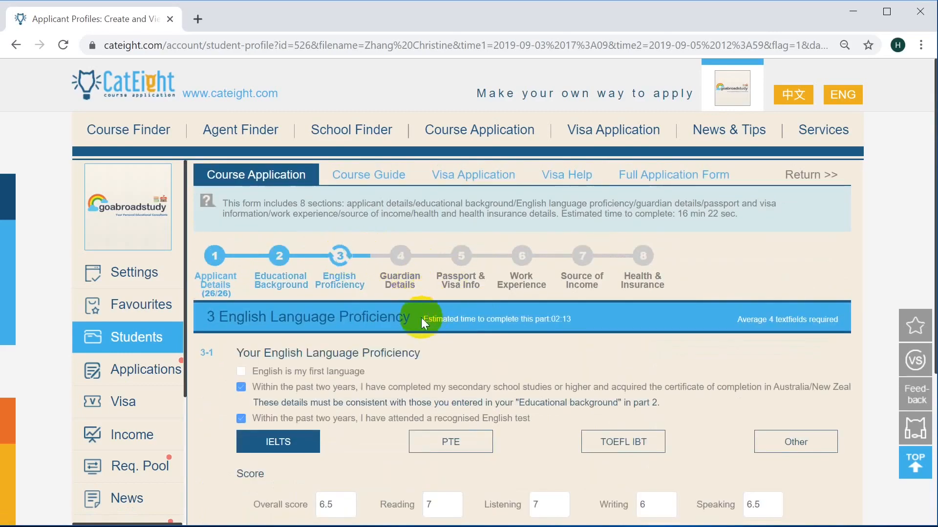
click(399, 257)
click(461, 258)
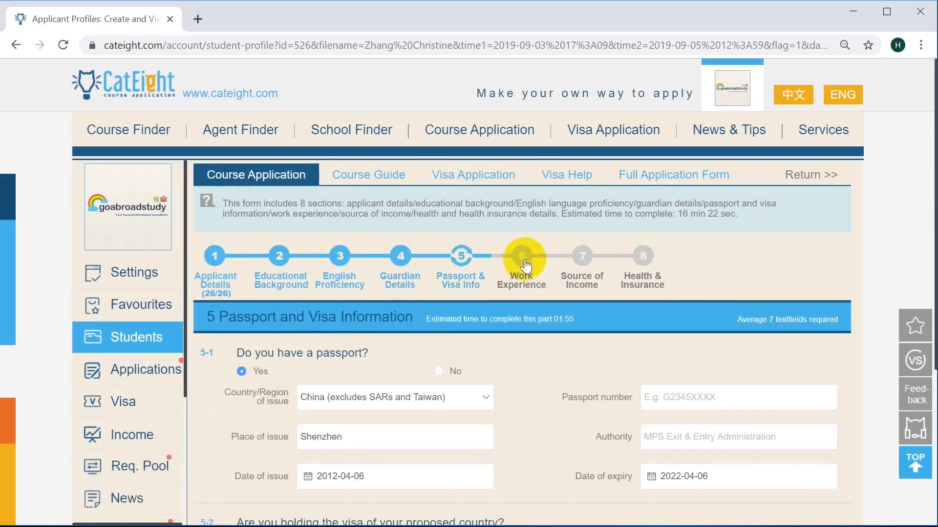
click(522, 258)
scroll(491, 292, down, 2)
scroll(489, 299, up, 2)
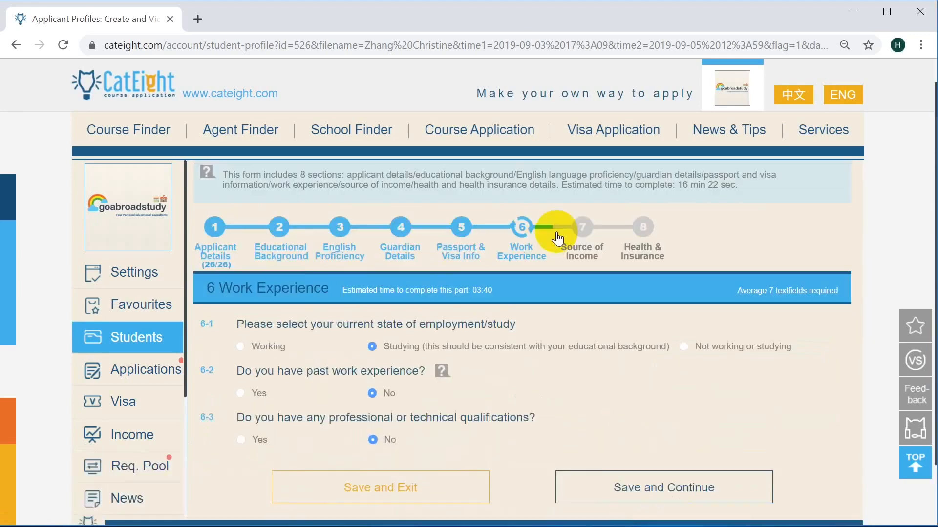
click(584, 233)
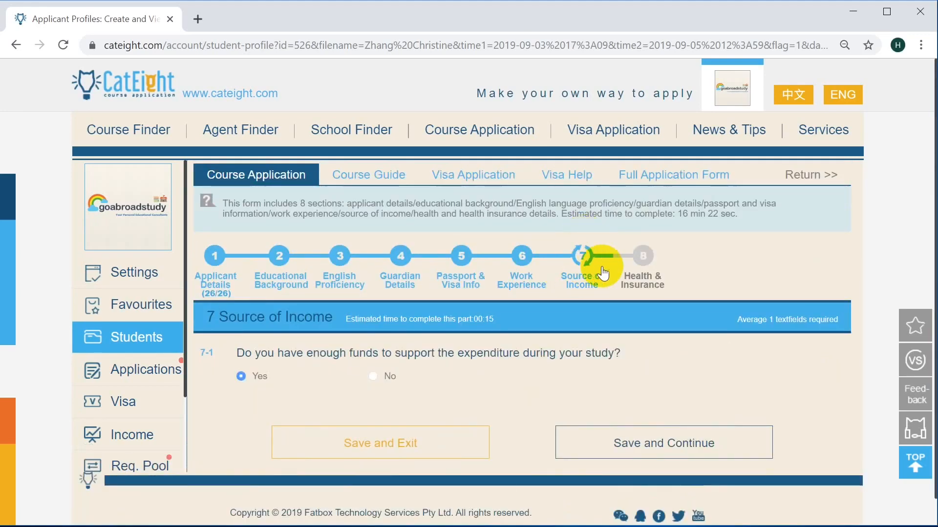
click(625, 264)
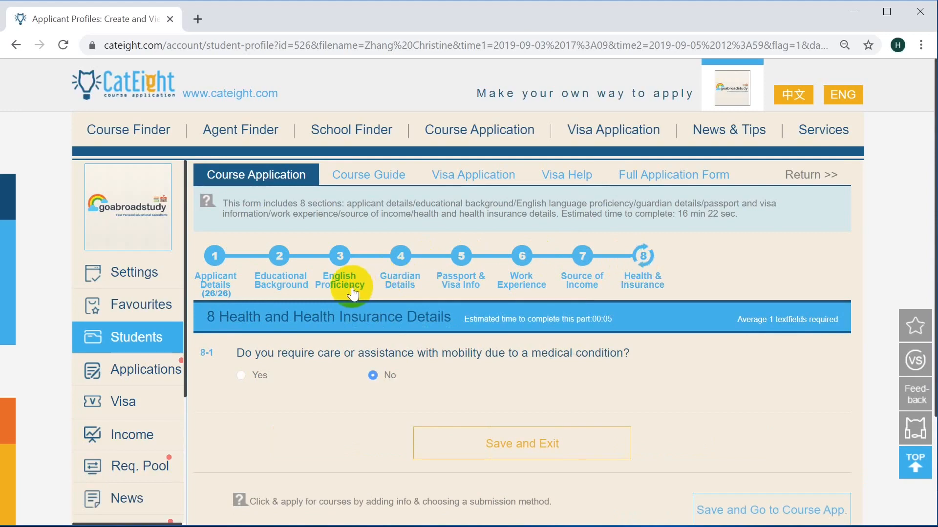
click(282, 254)
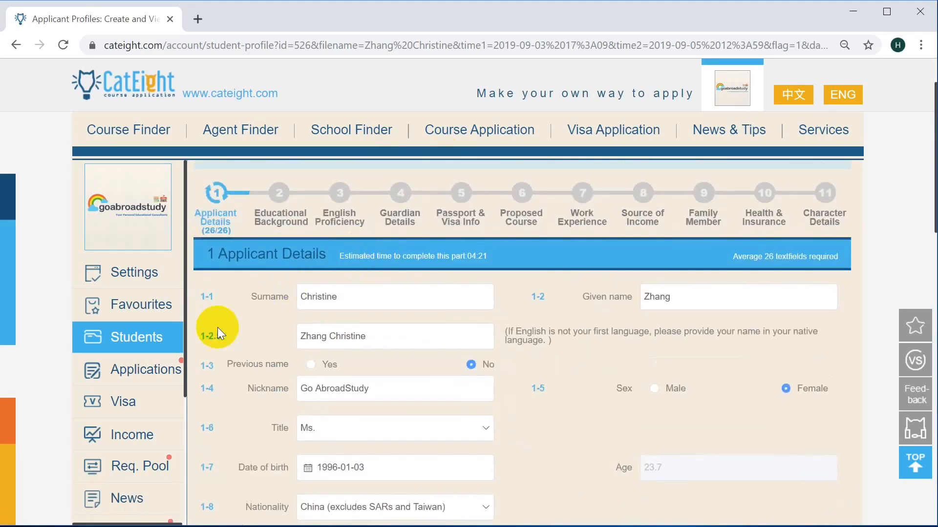
- Go back to the Visa Applications list and search it for Self-created applications
click(149, 398)
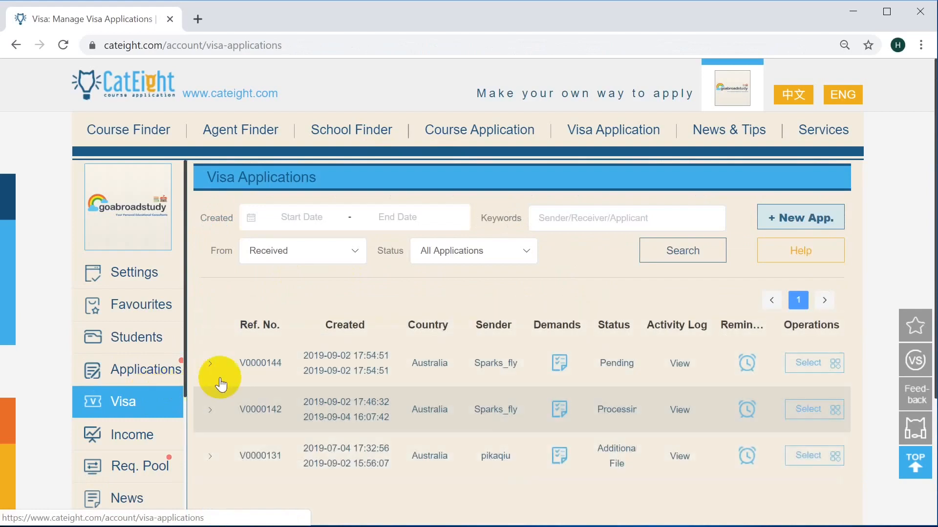
click(336, 253)
click(311, 336)
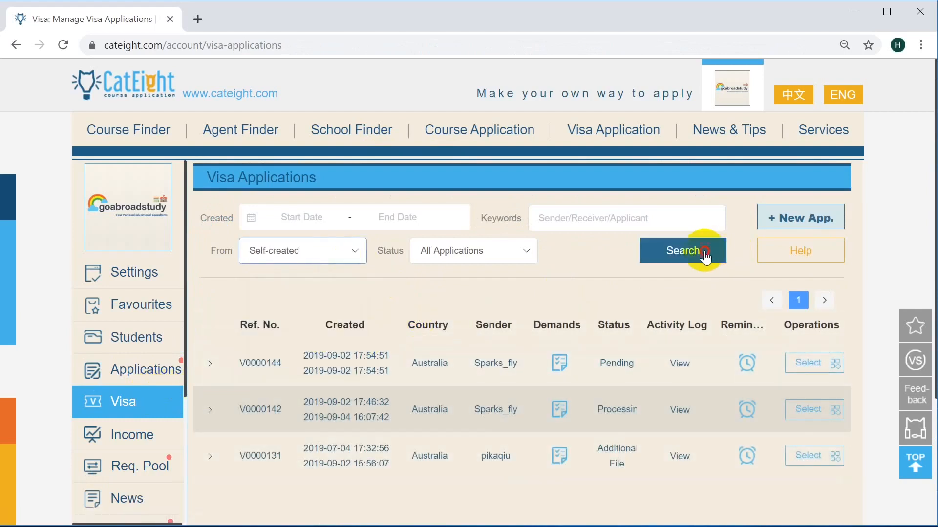
click(704, 254)
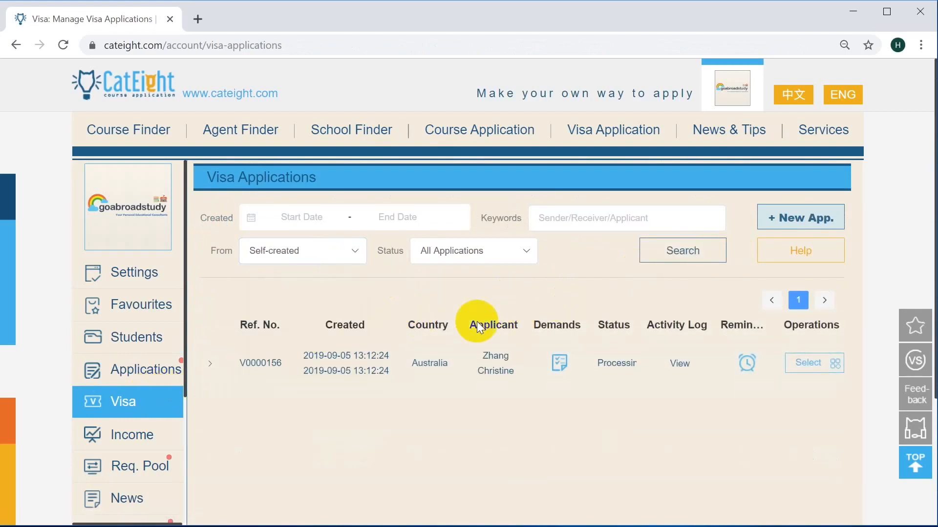